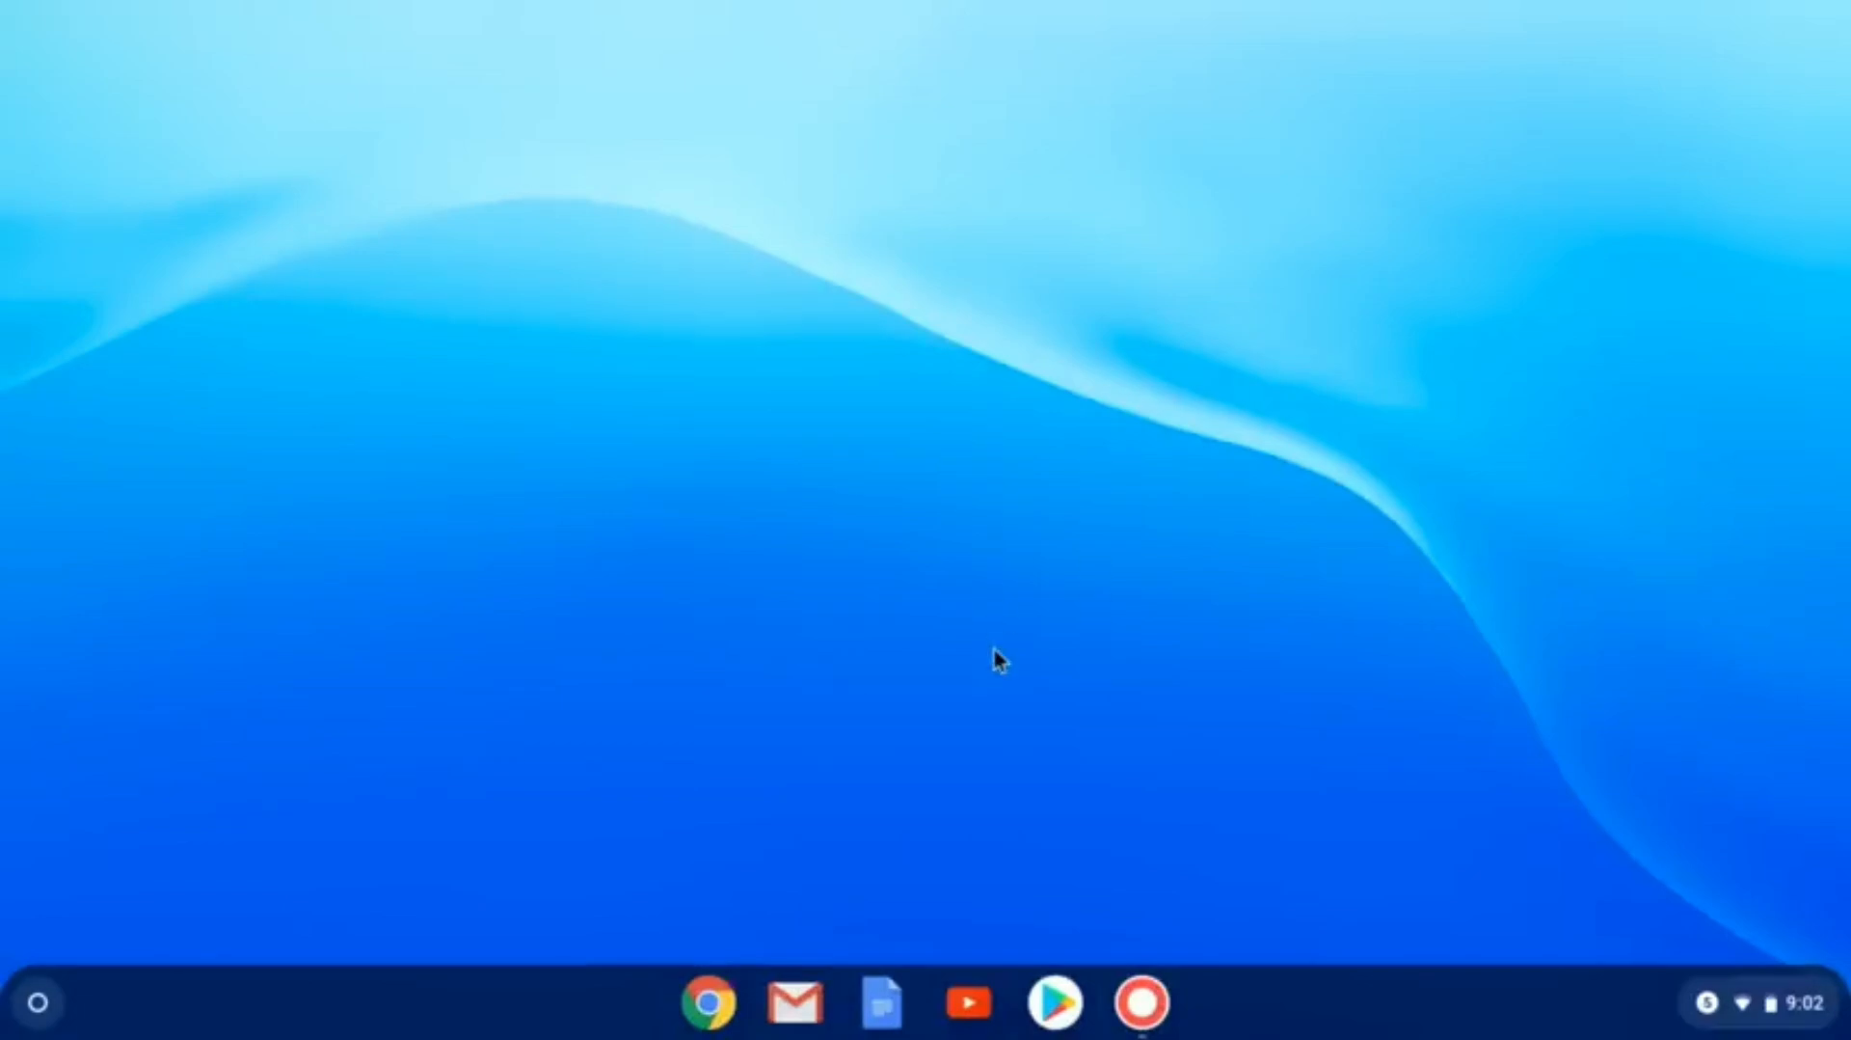
In Chrome, search for Google Classroom and open its sign-in page.
left_click(710, 1004)
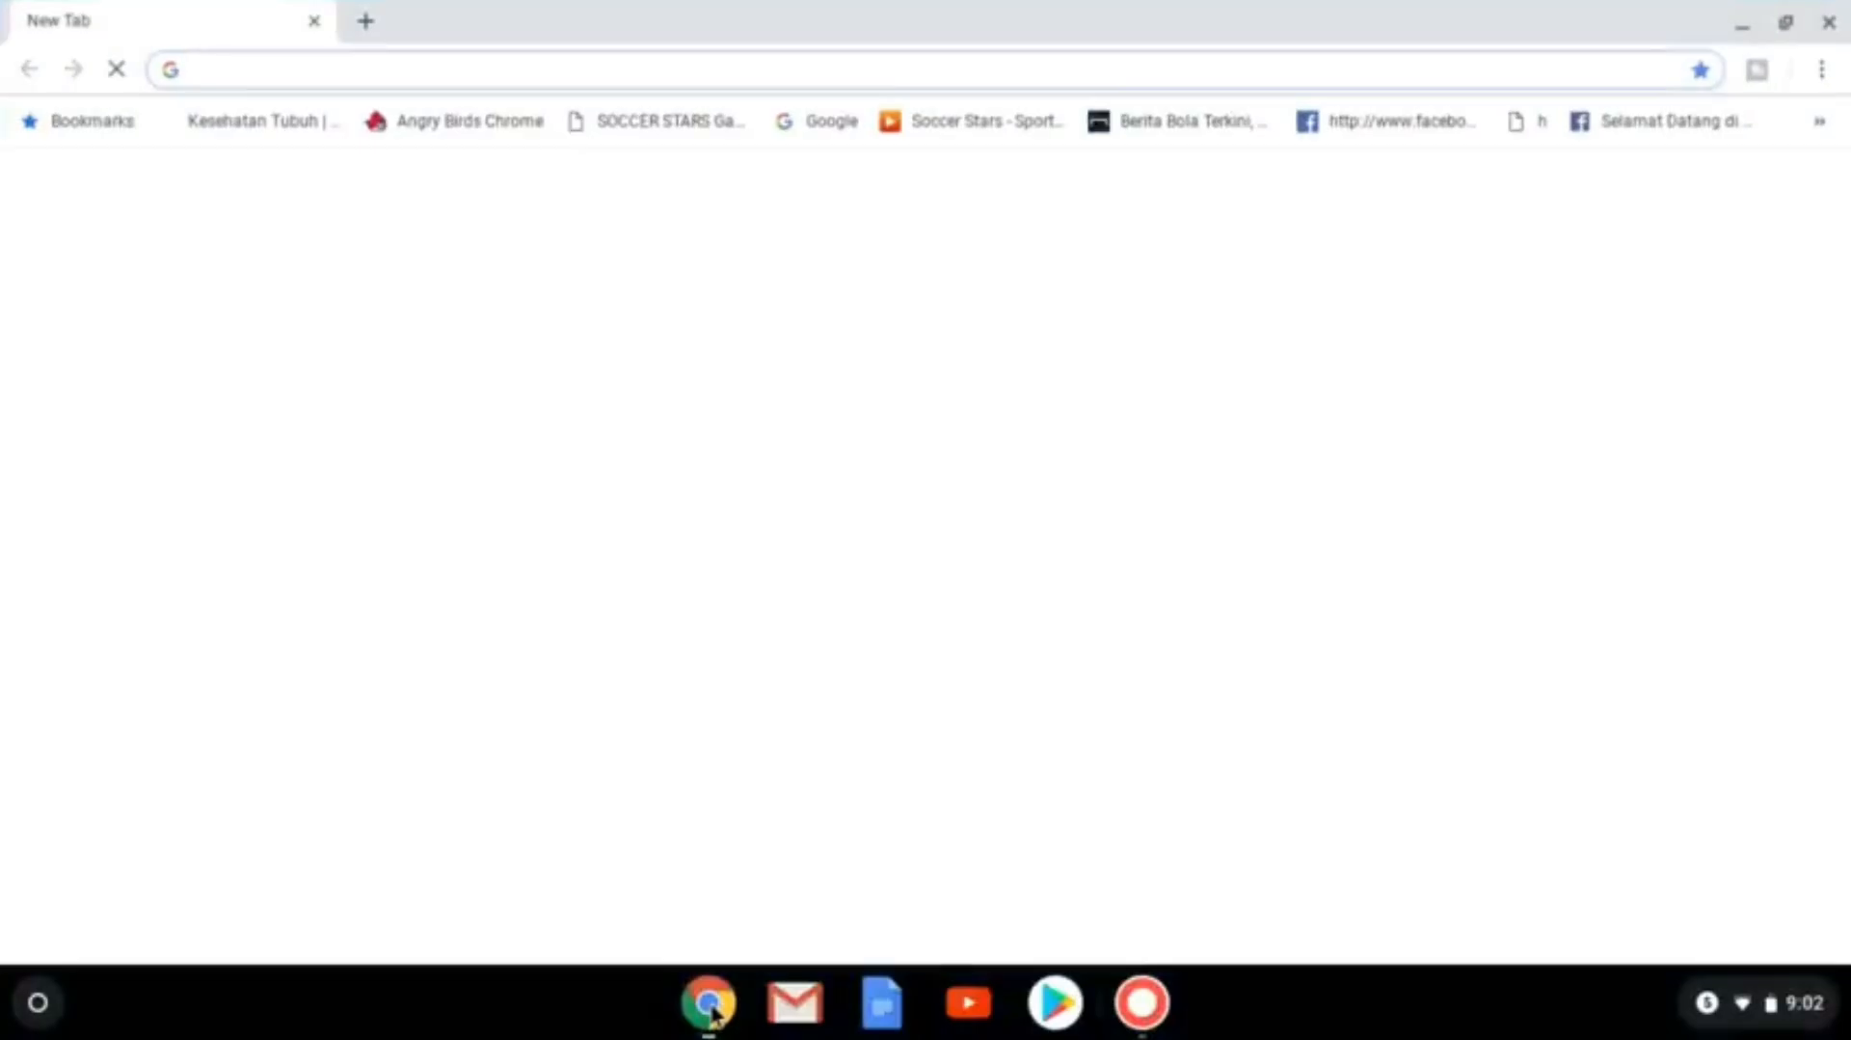
type("google classroom")
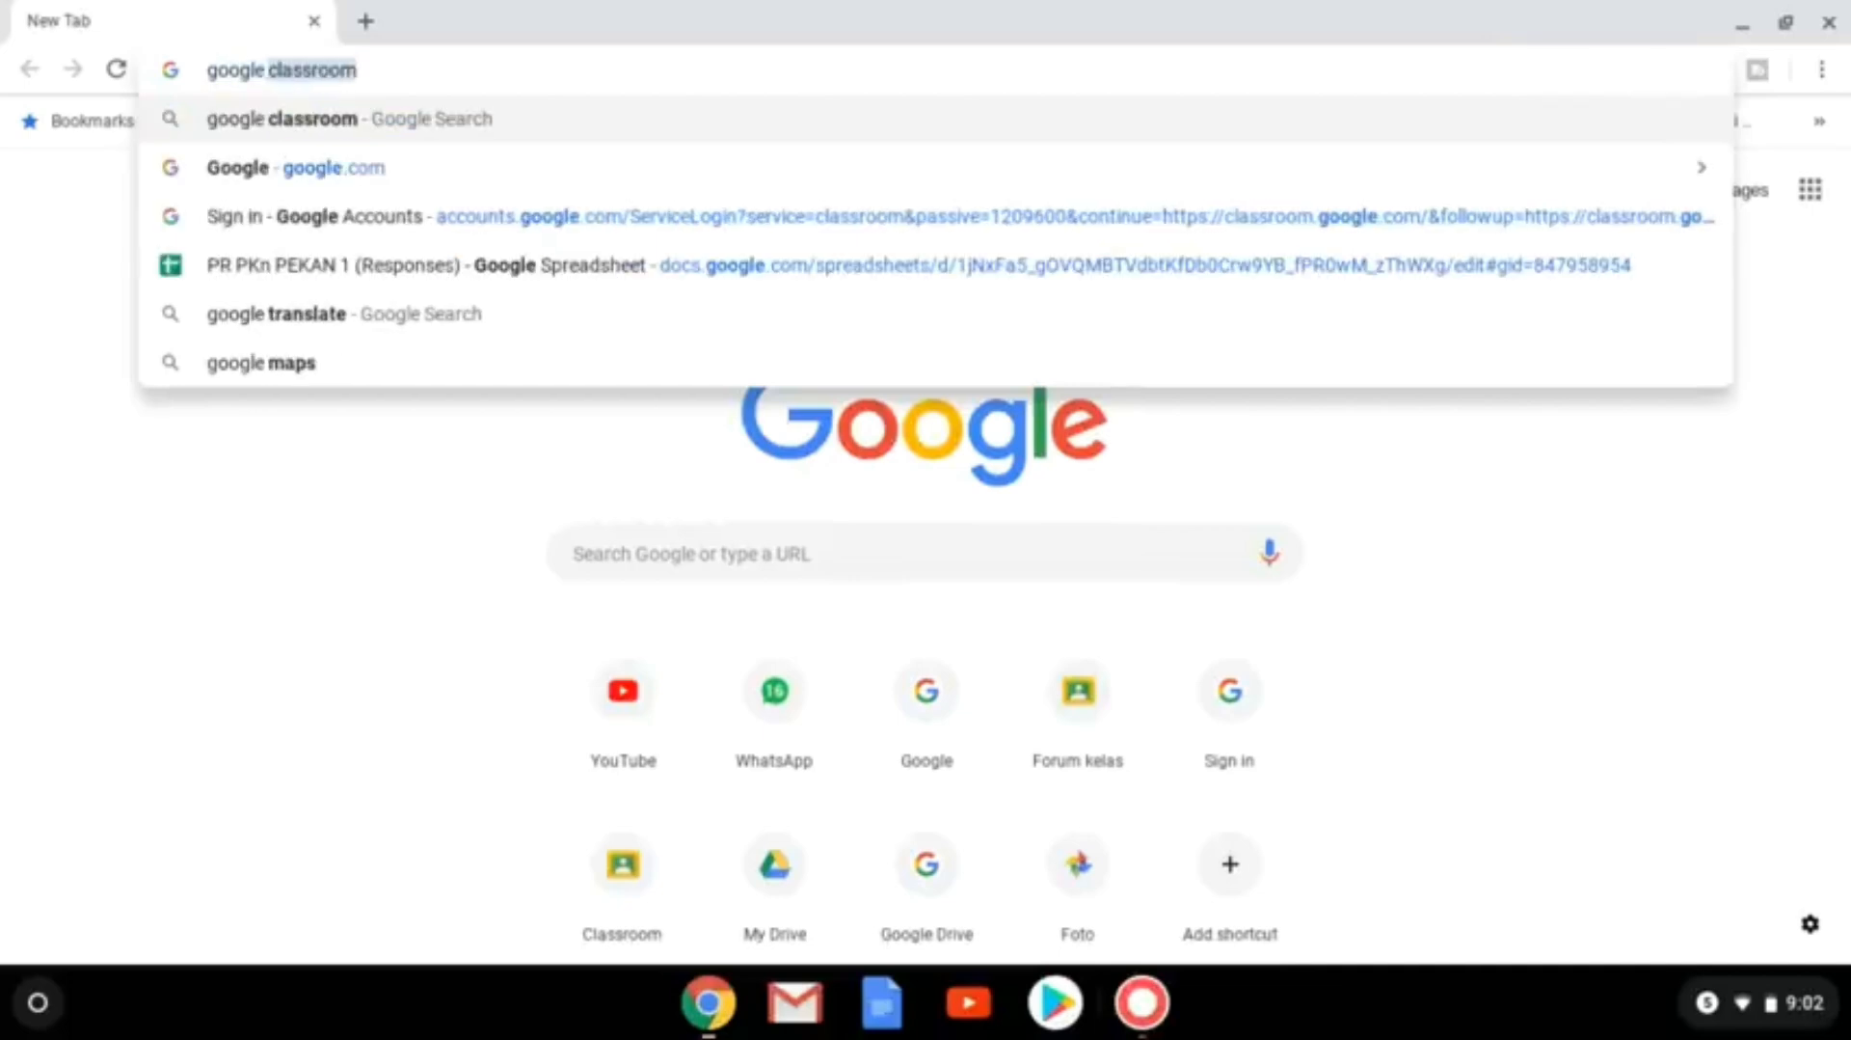
key("Return")
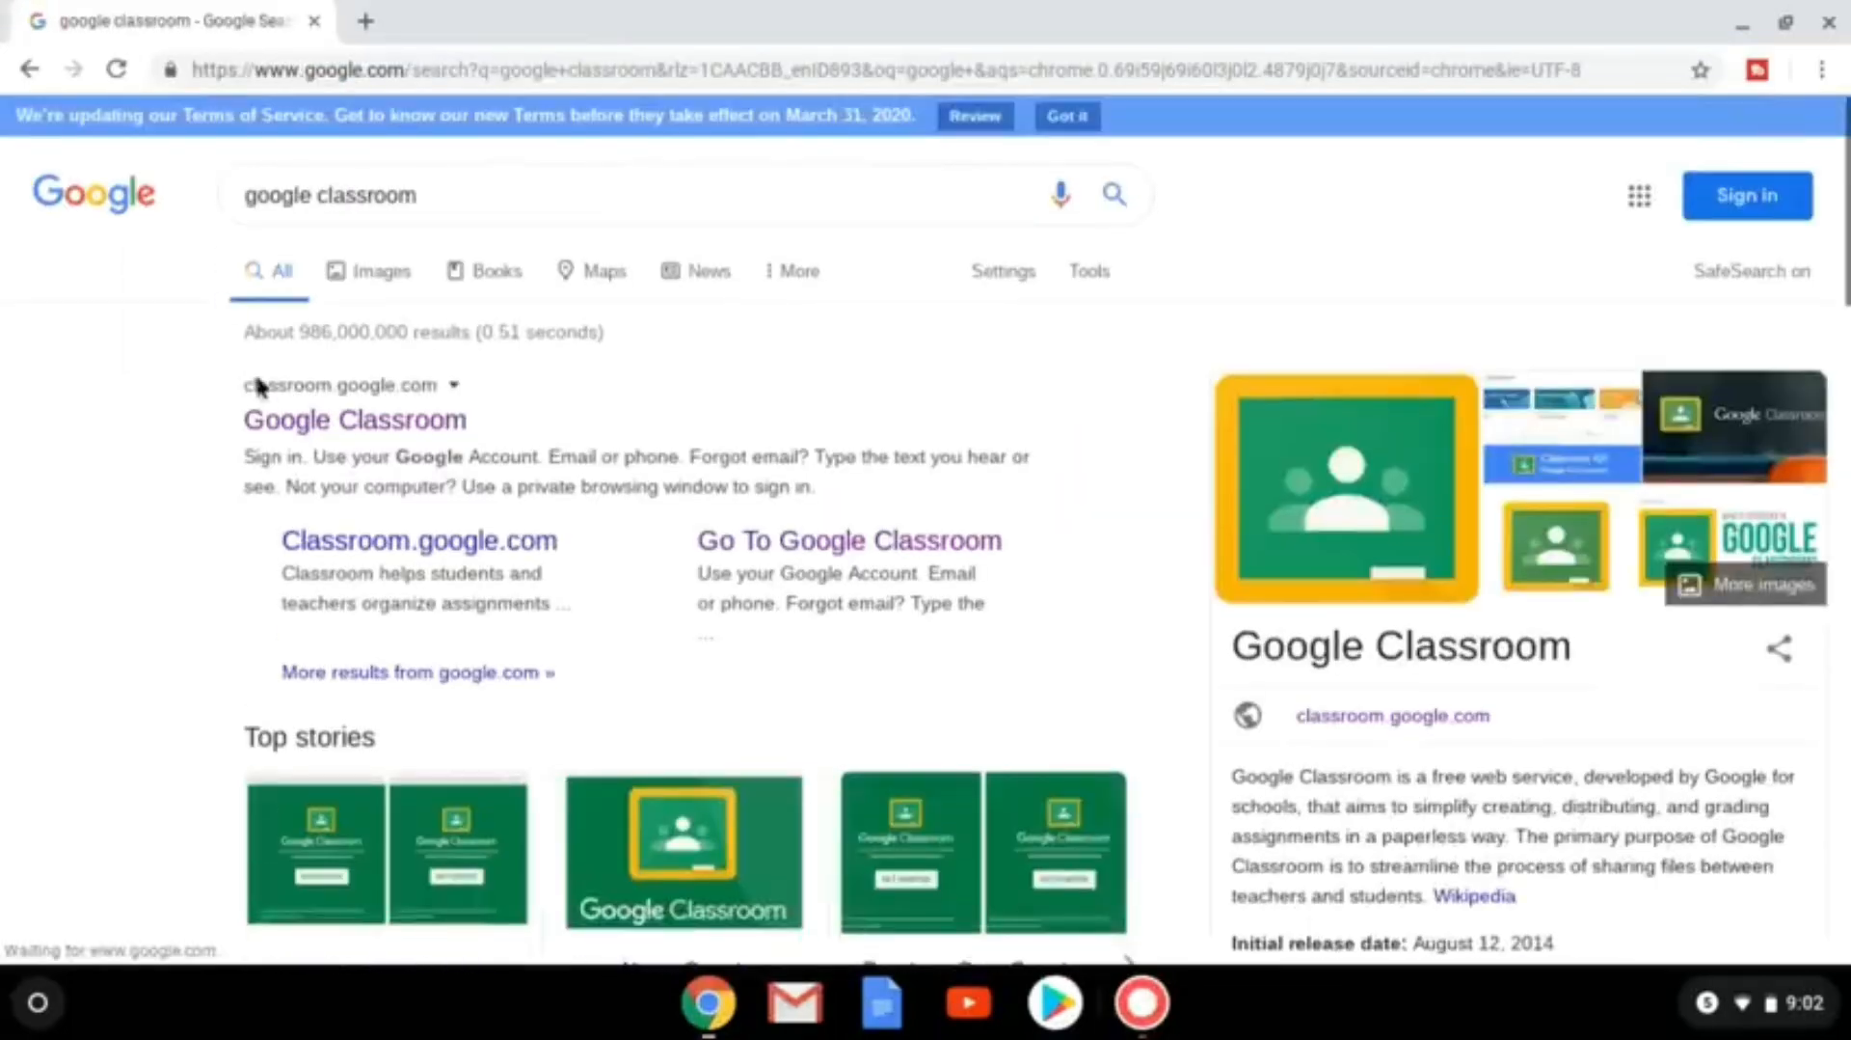
left_click(336, 434)
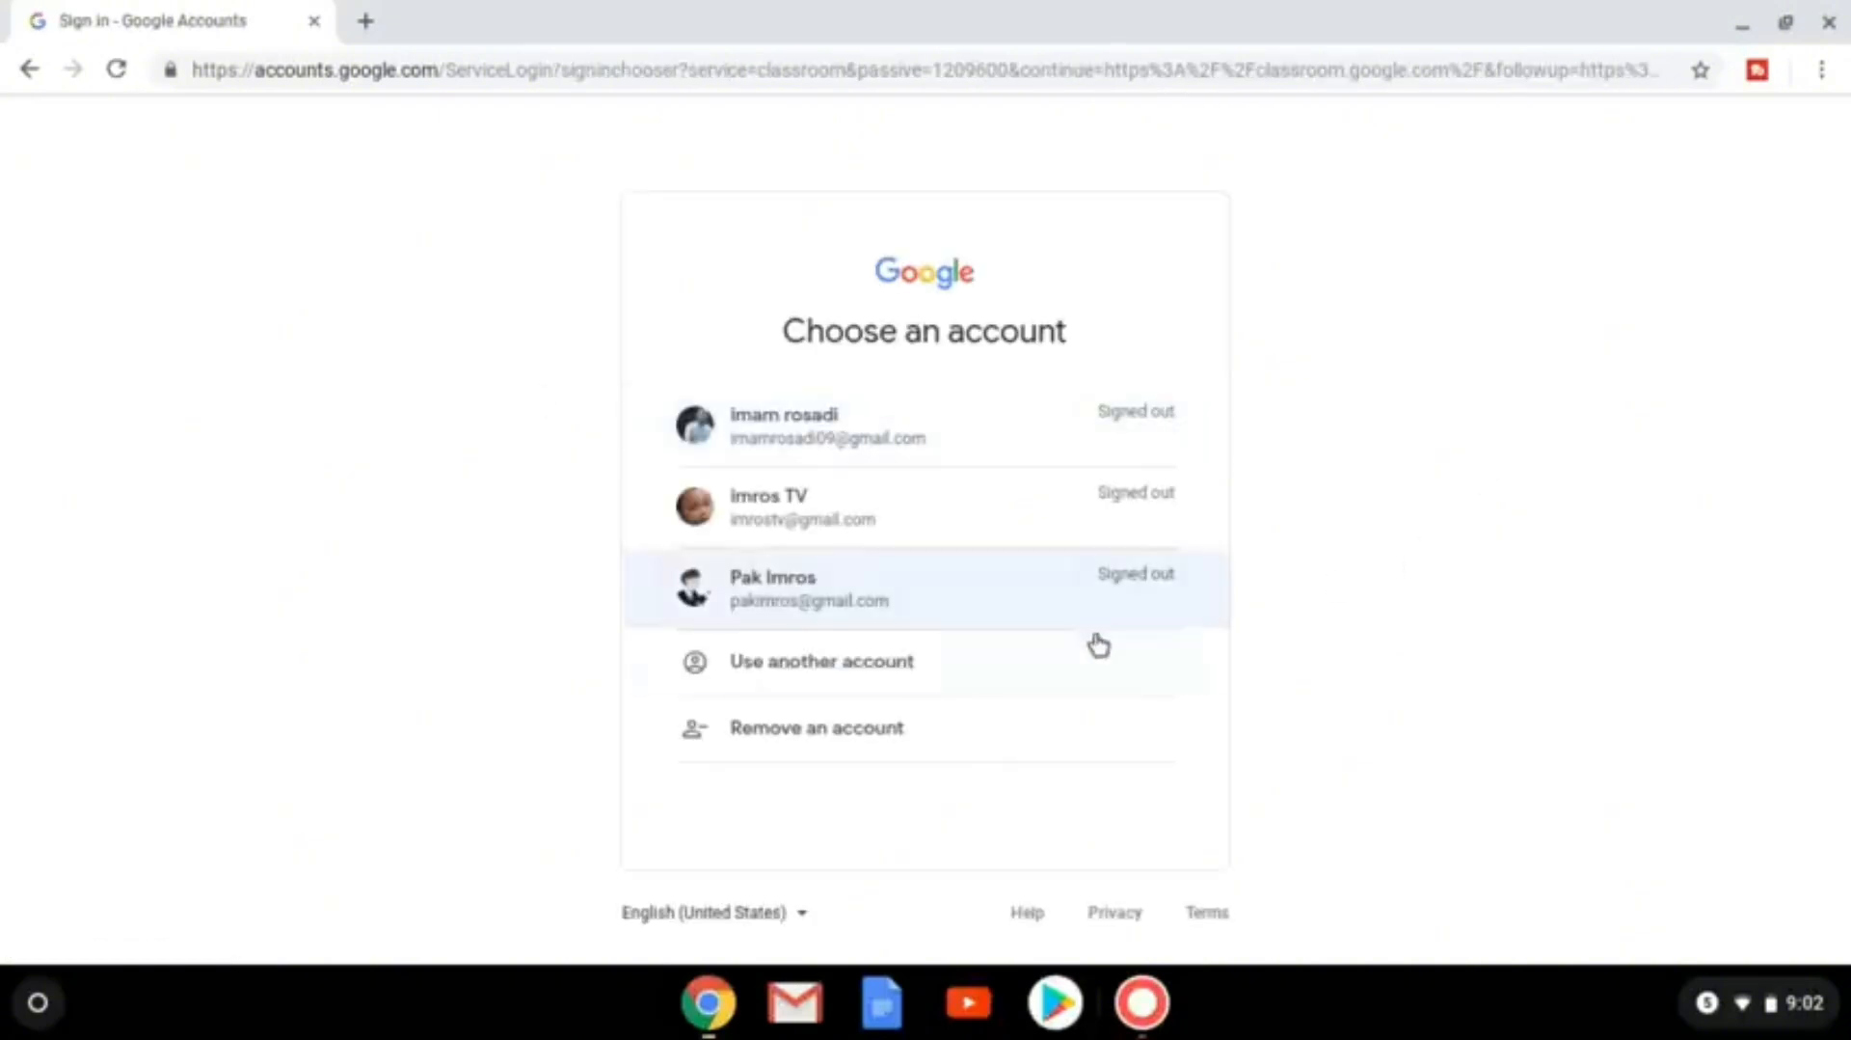
Sign in with a different Google account's email and password.
left_click(872, 668)
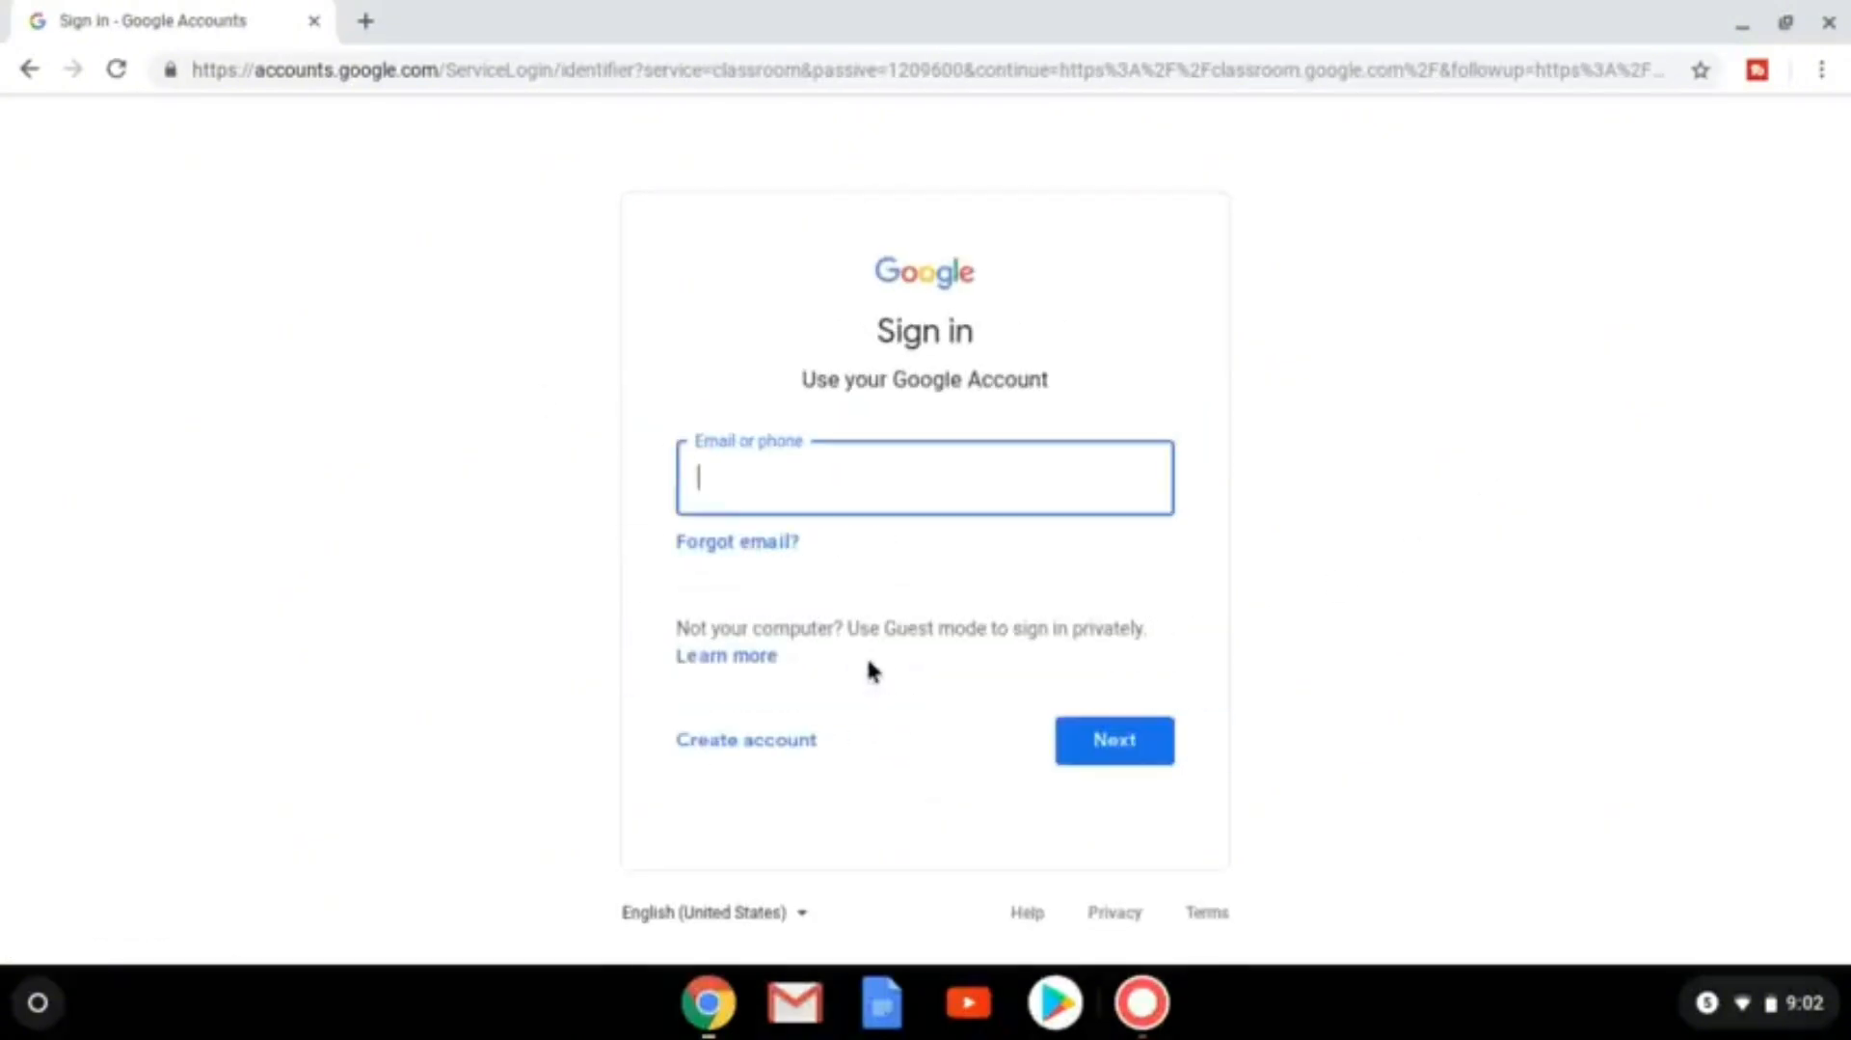
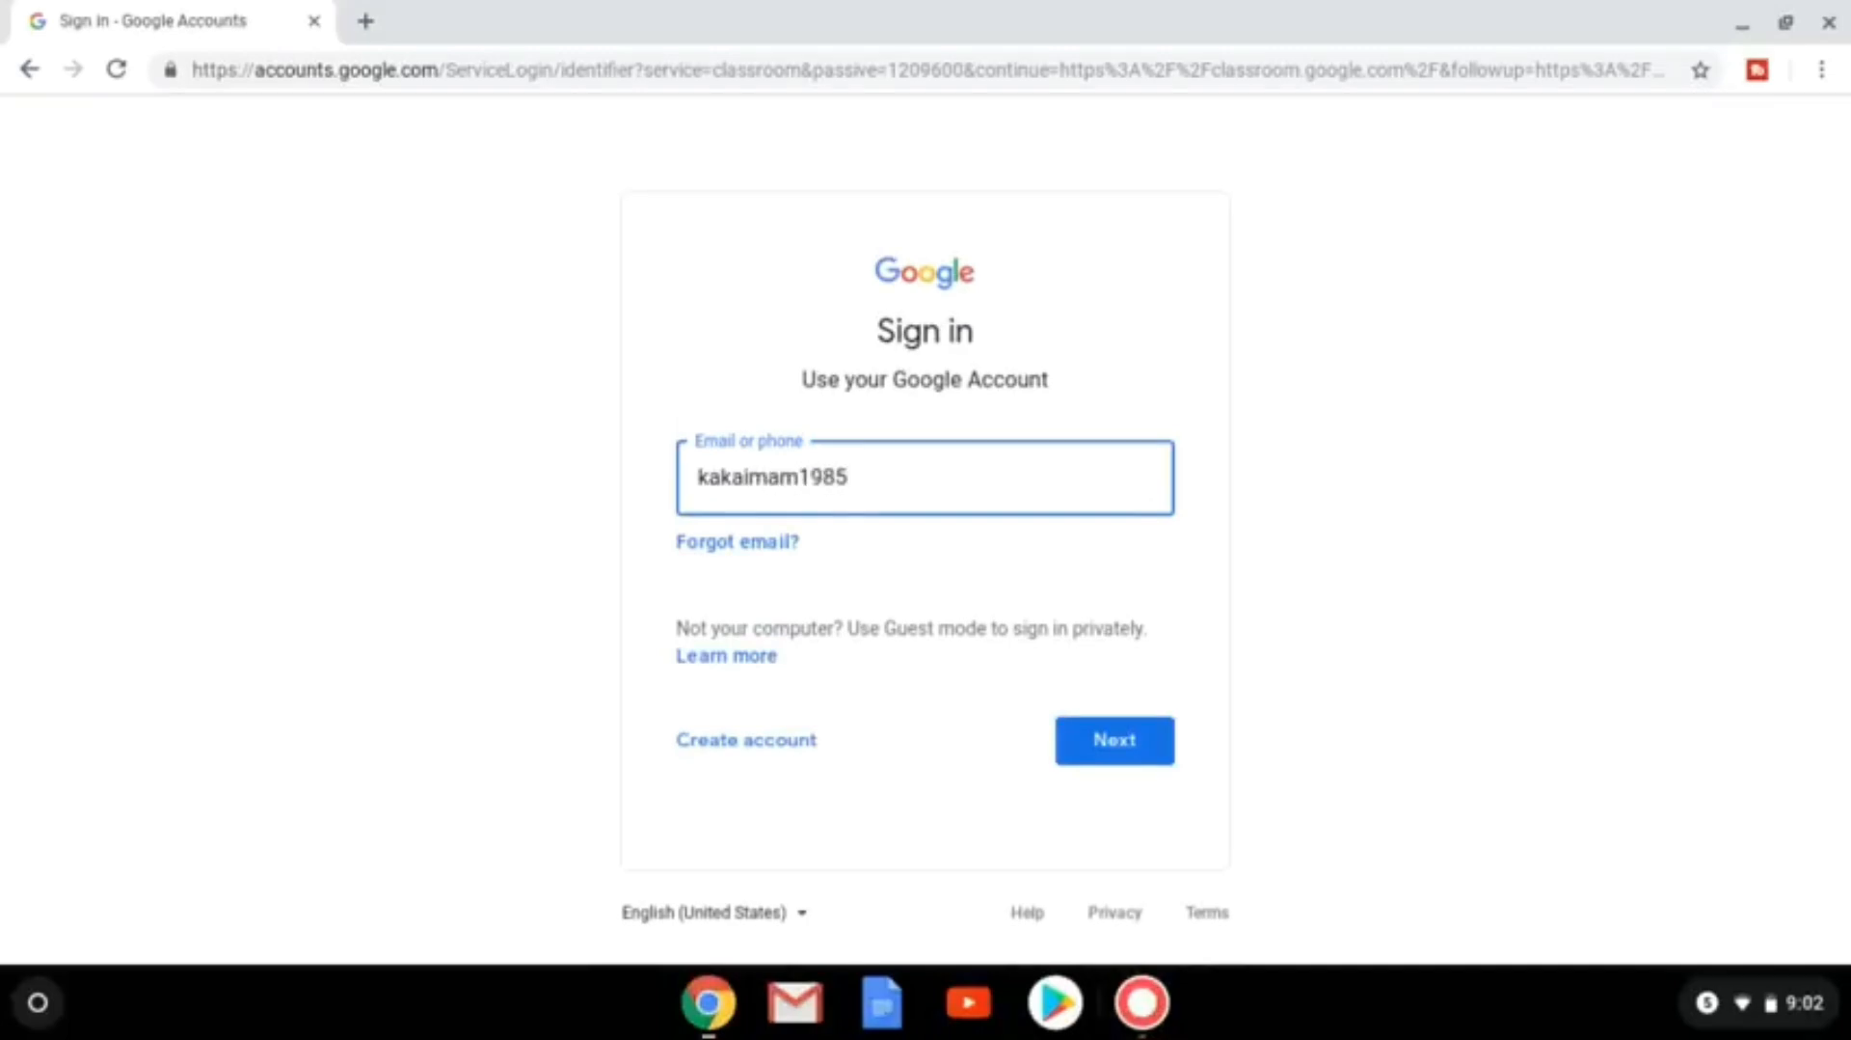
left_click(1109, 752)
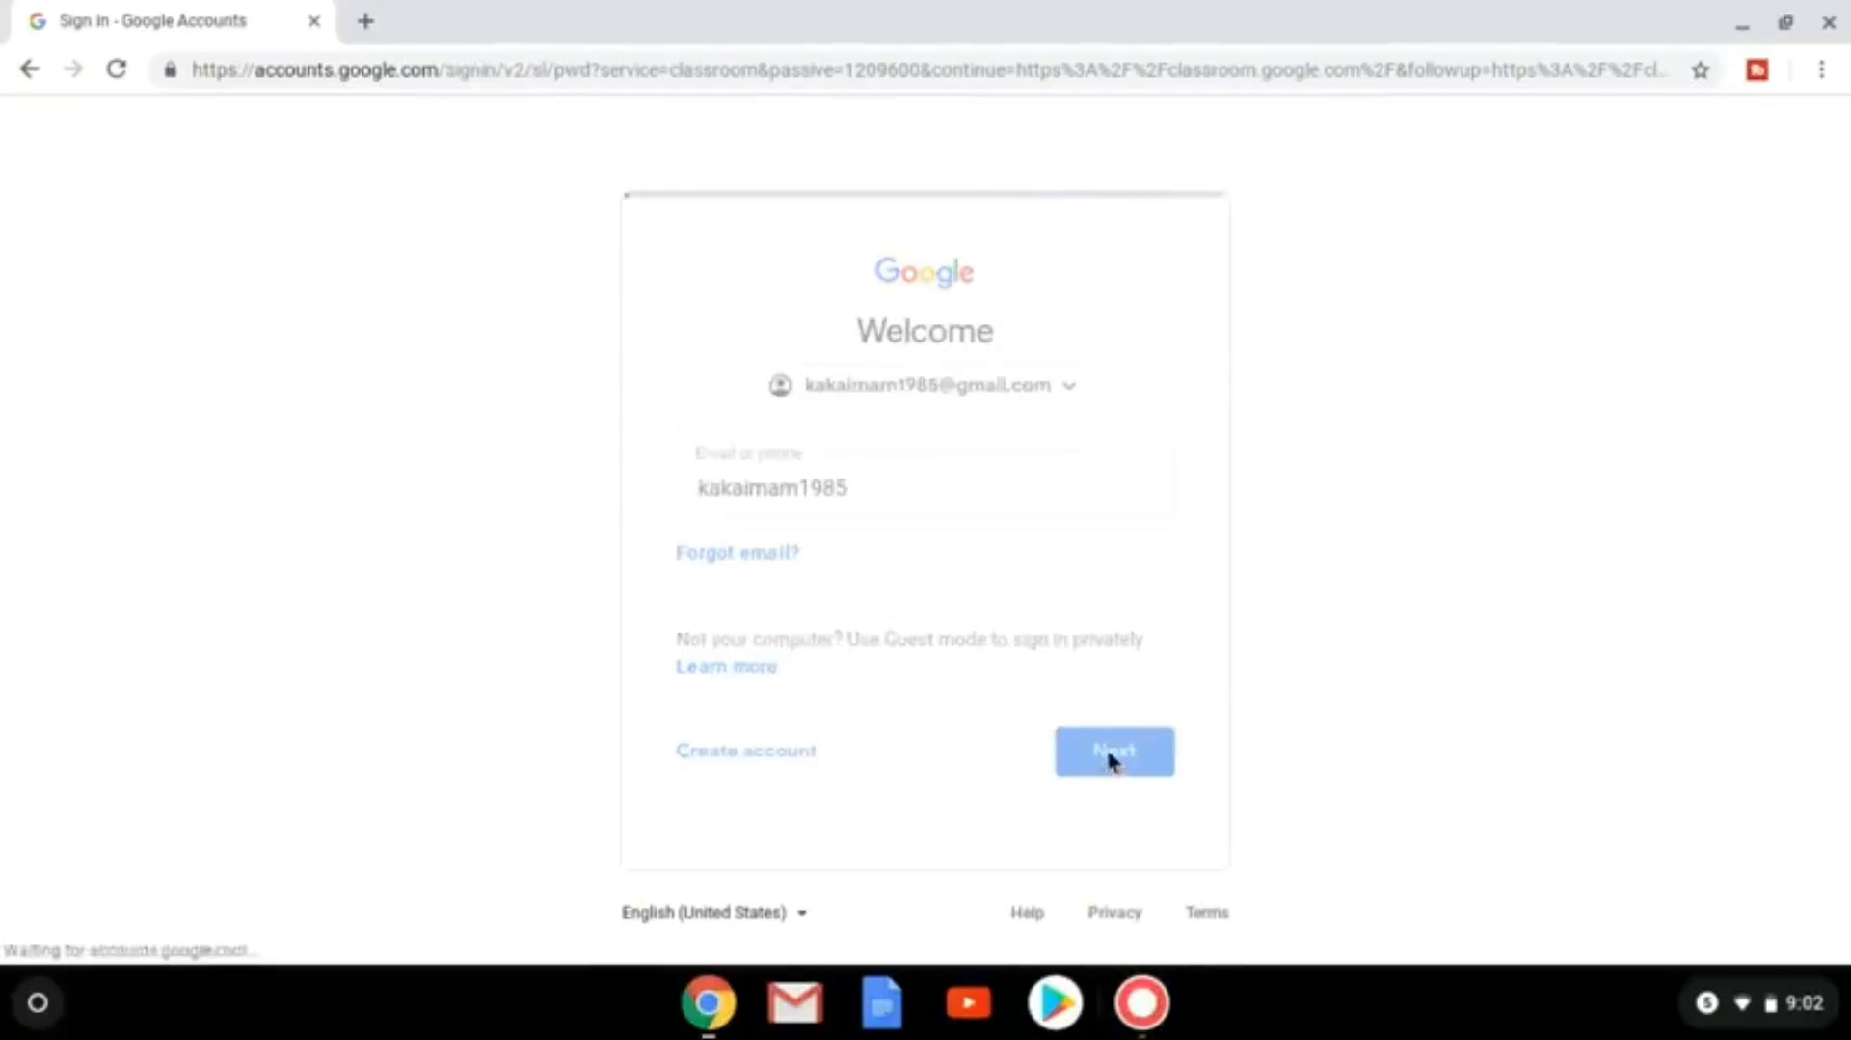
type("*")
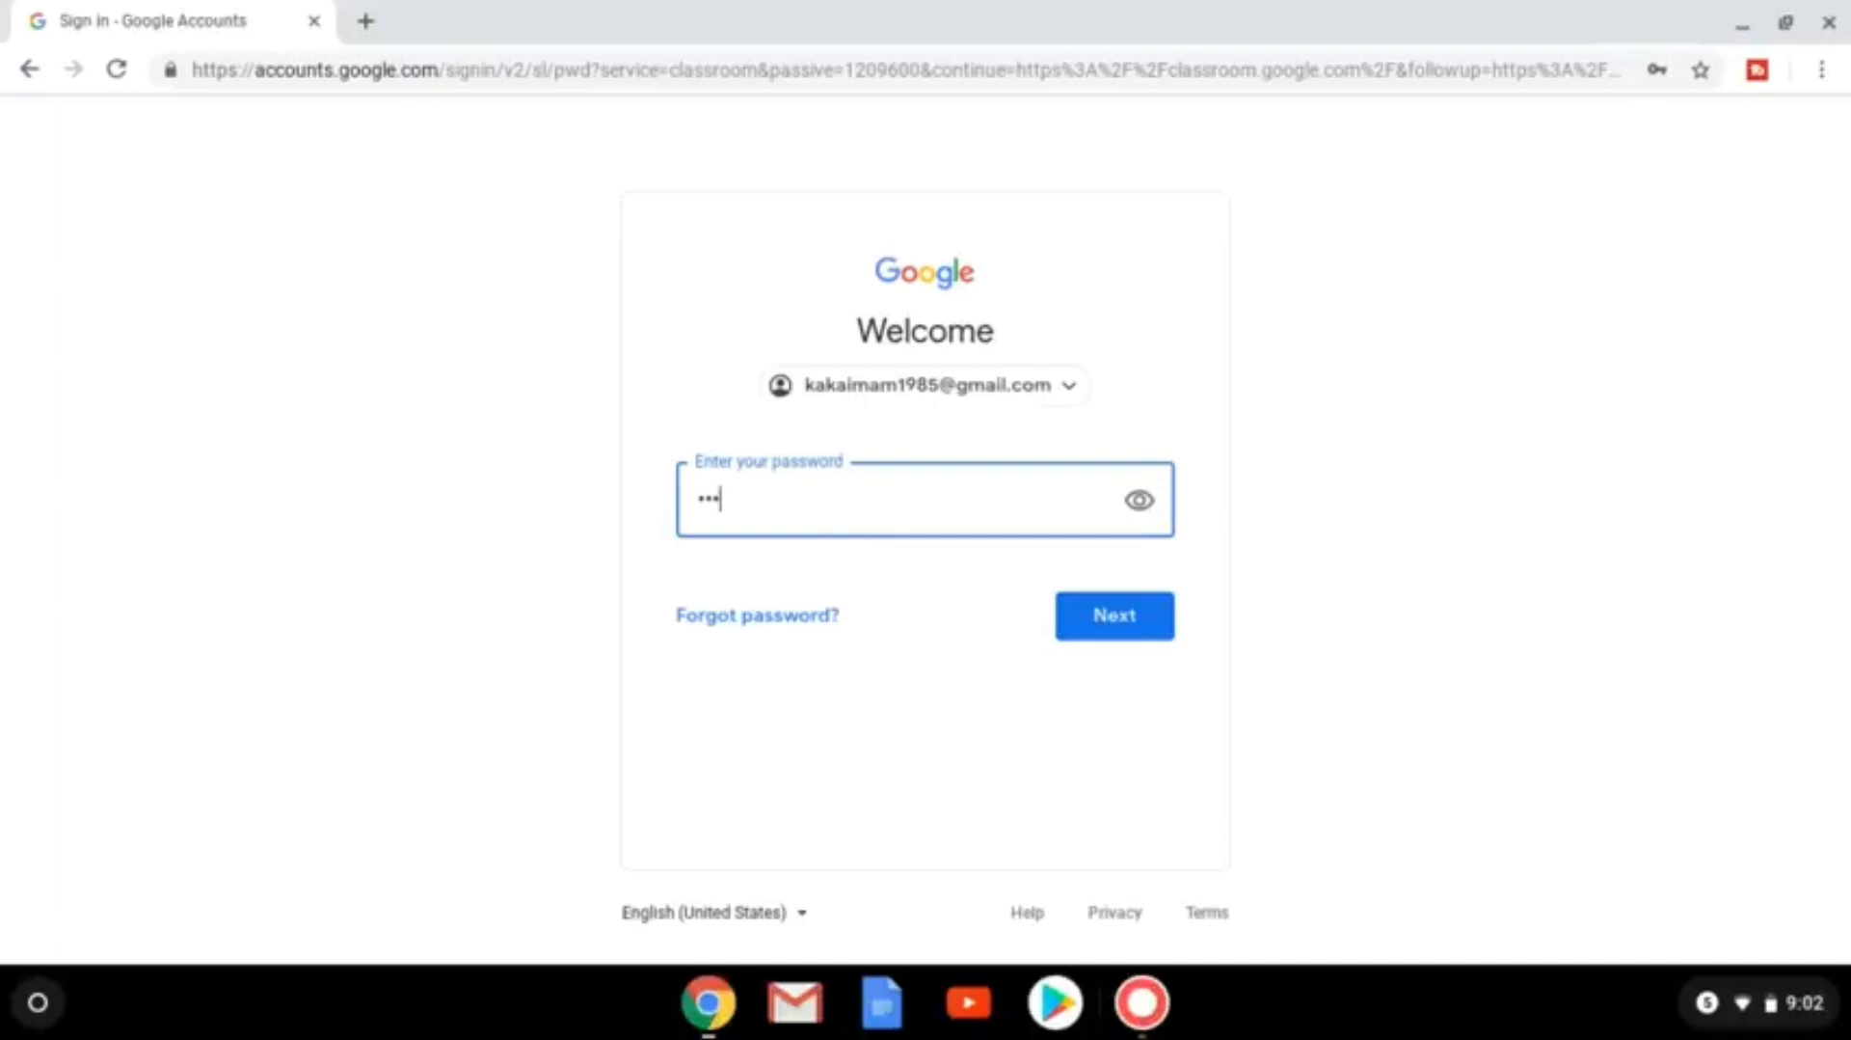
left_click(1116, 625)
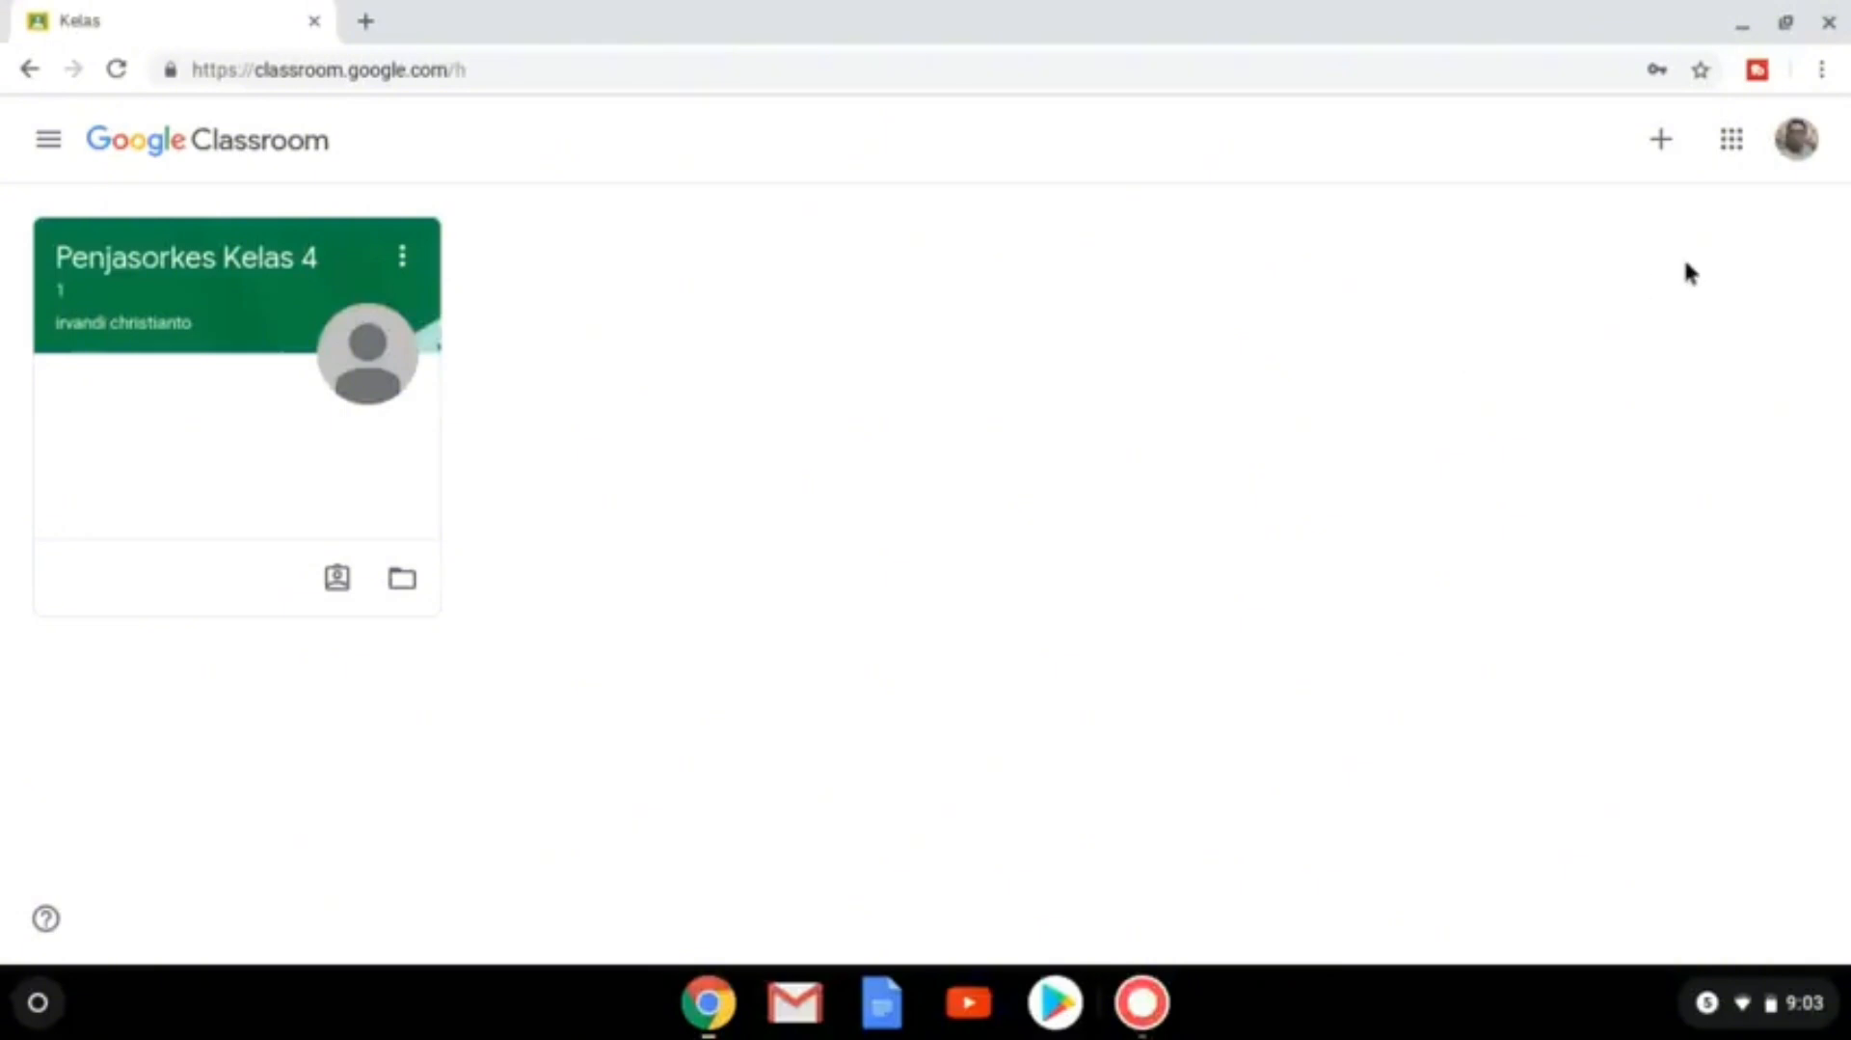
Choose 'Buat kelas' and accept the school-use notice to reach the new class form.
left_click(1662, 144)
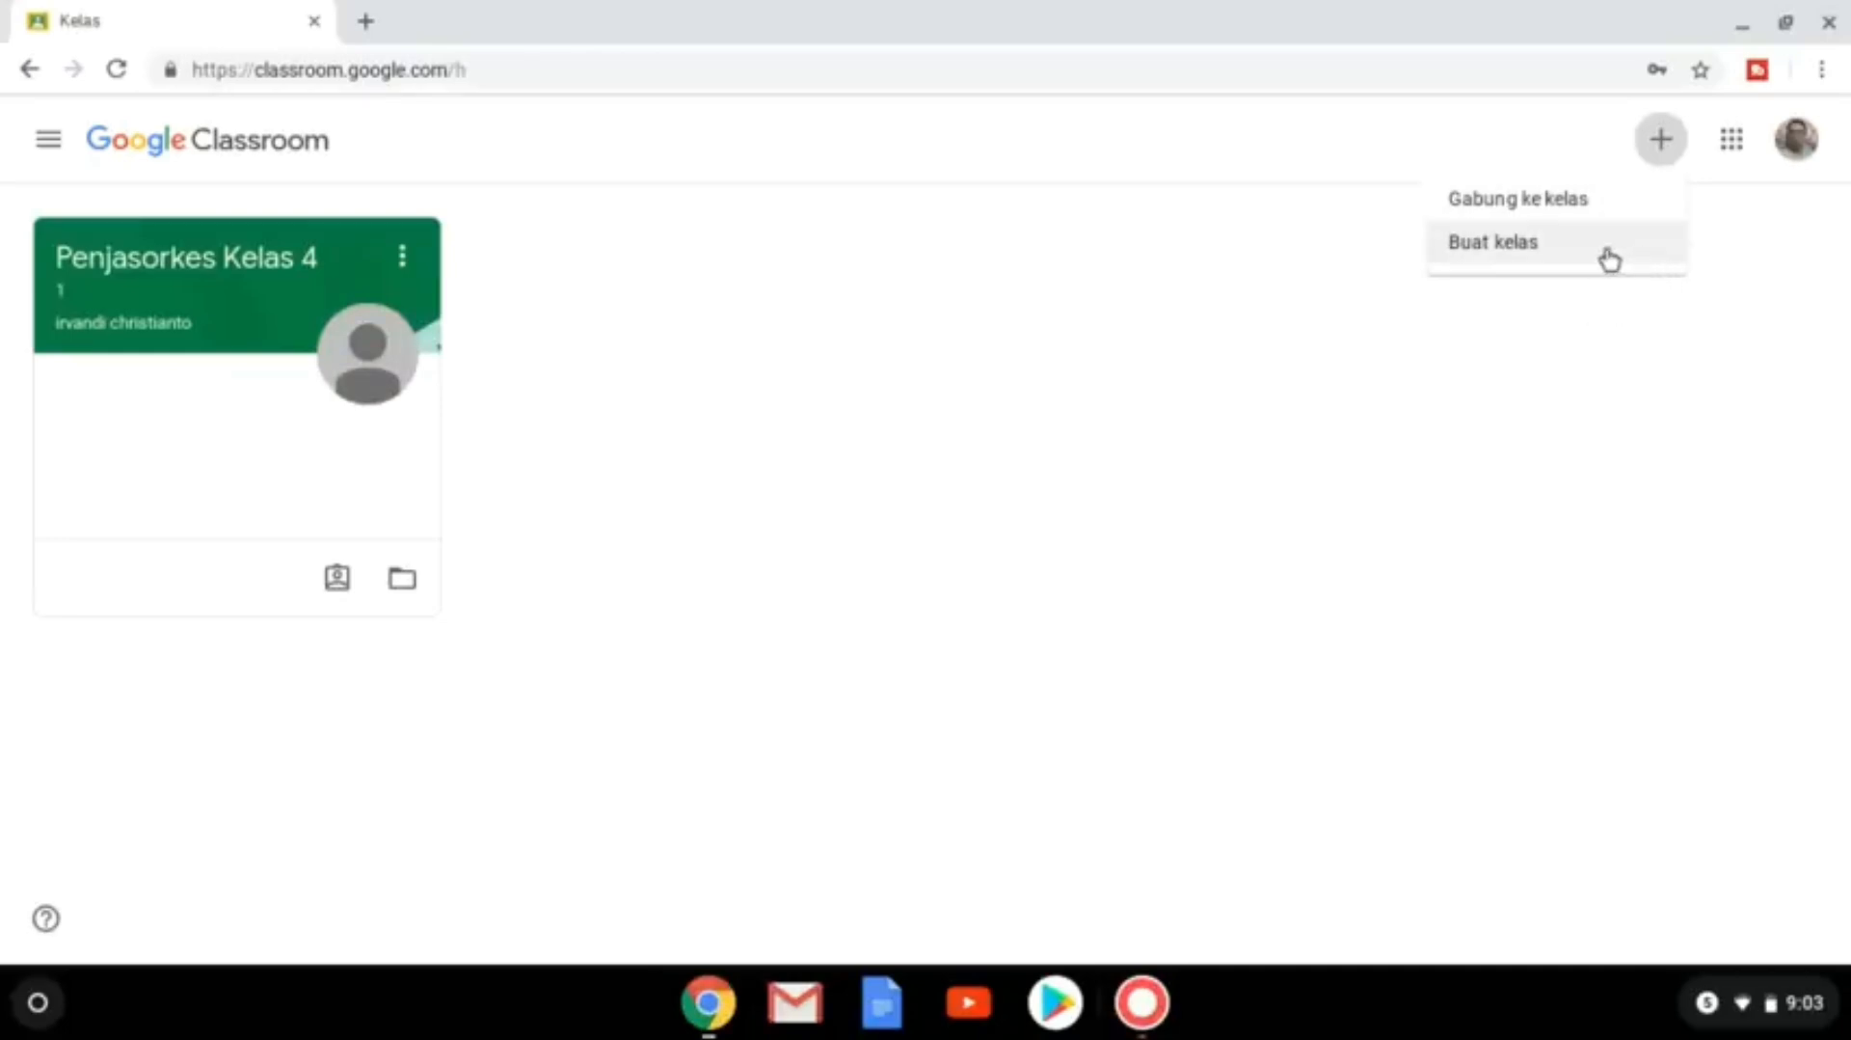
left_click(1566, 266)
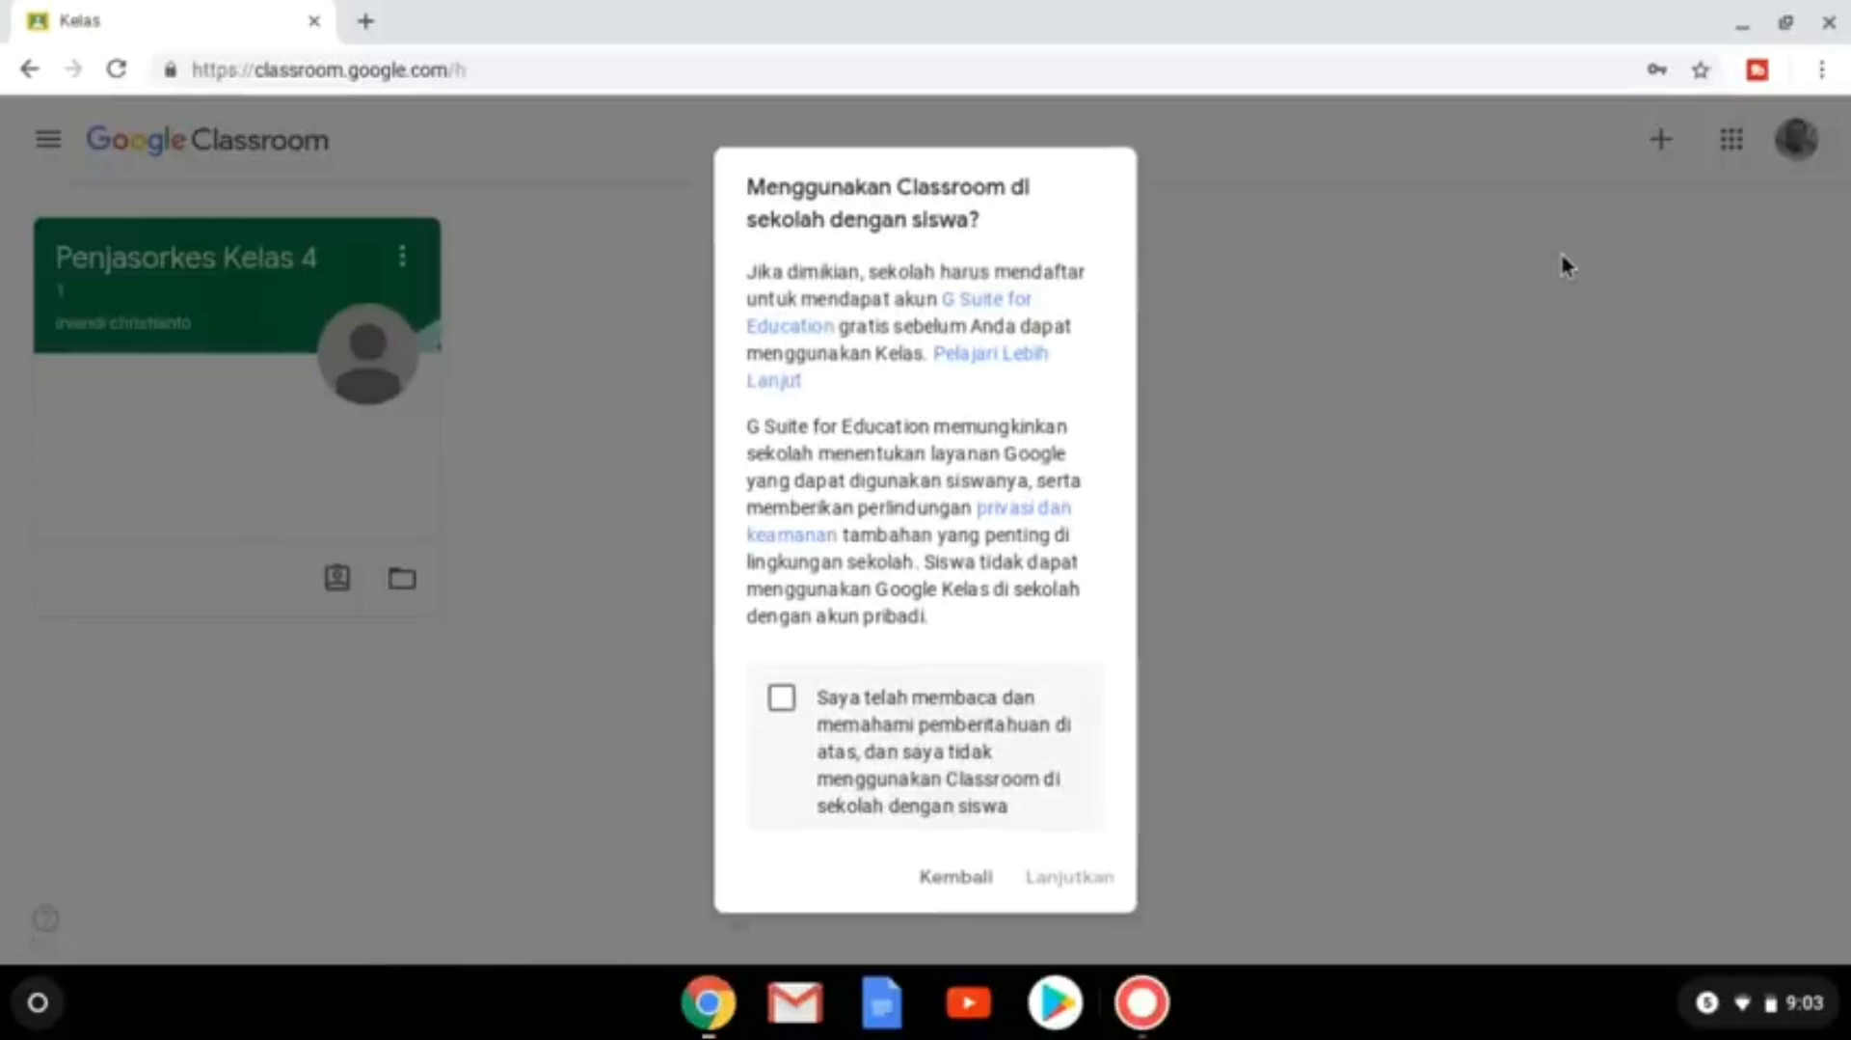
left_click(844, 696)
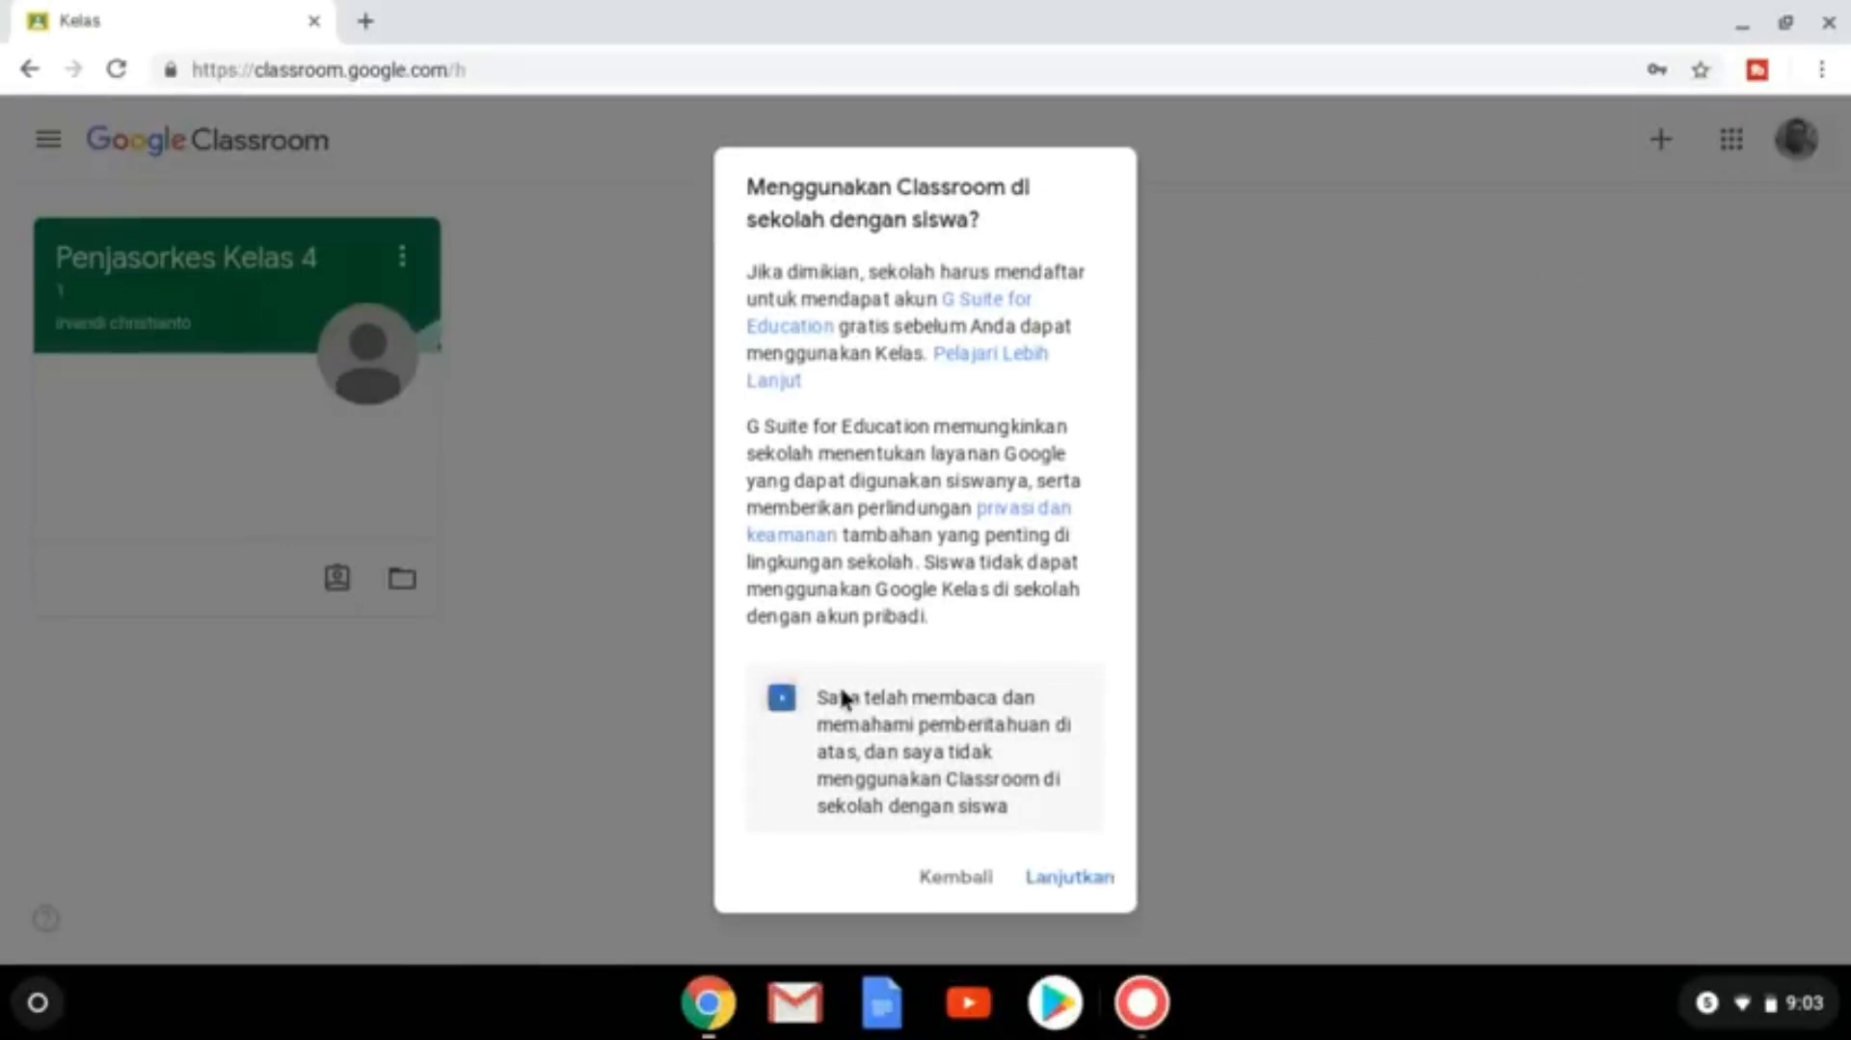
left_click(1075, 876)
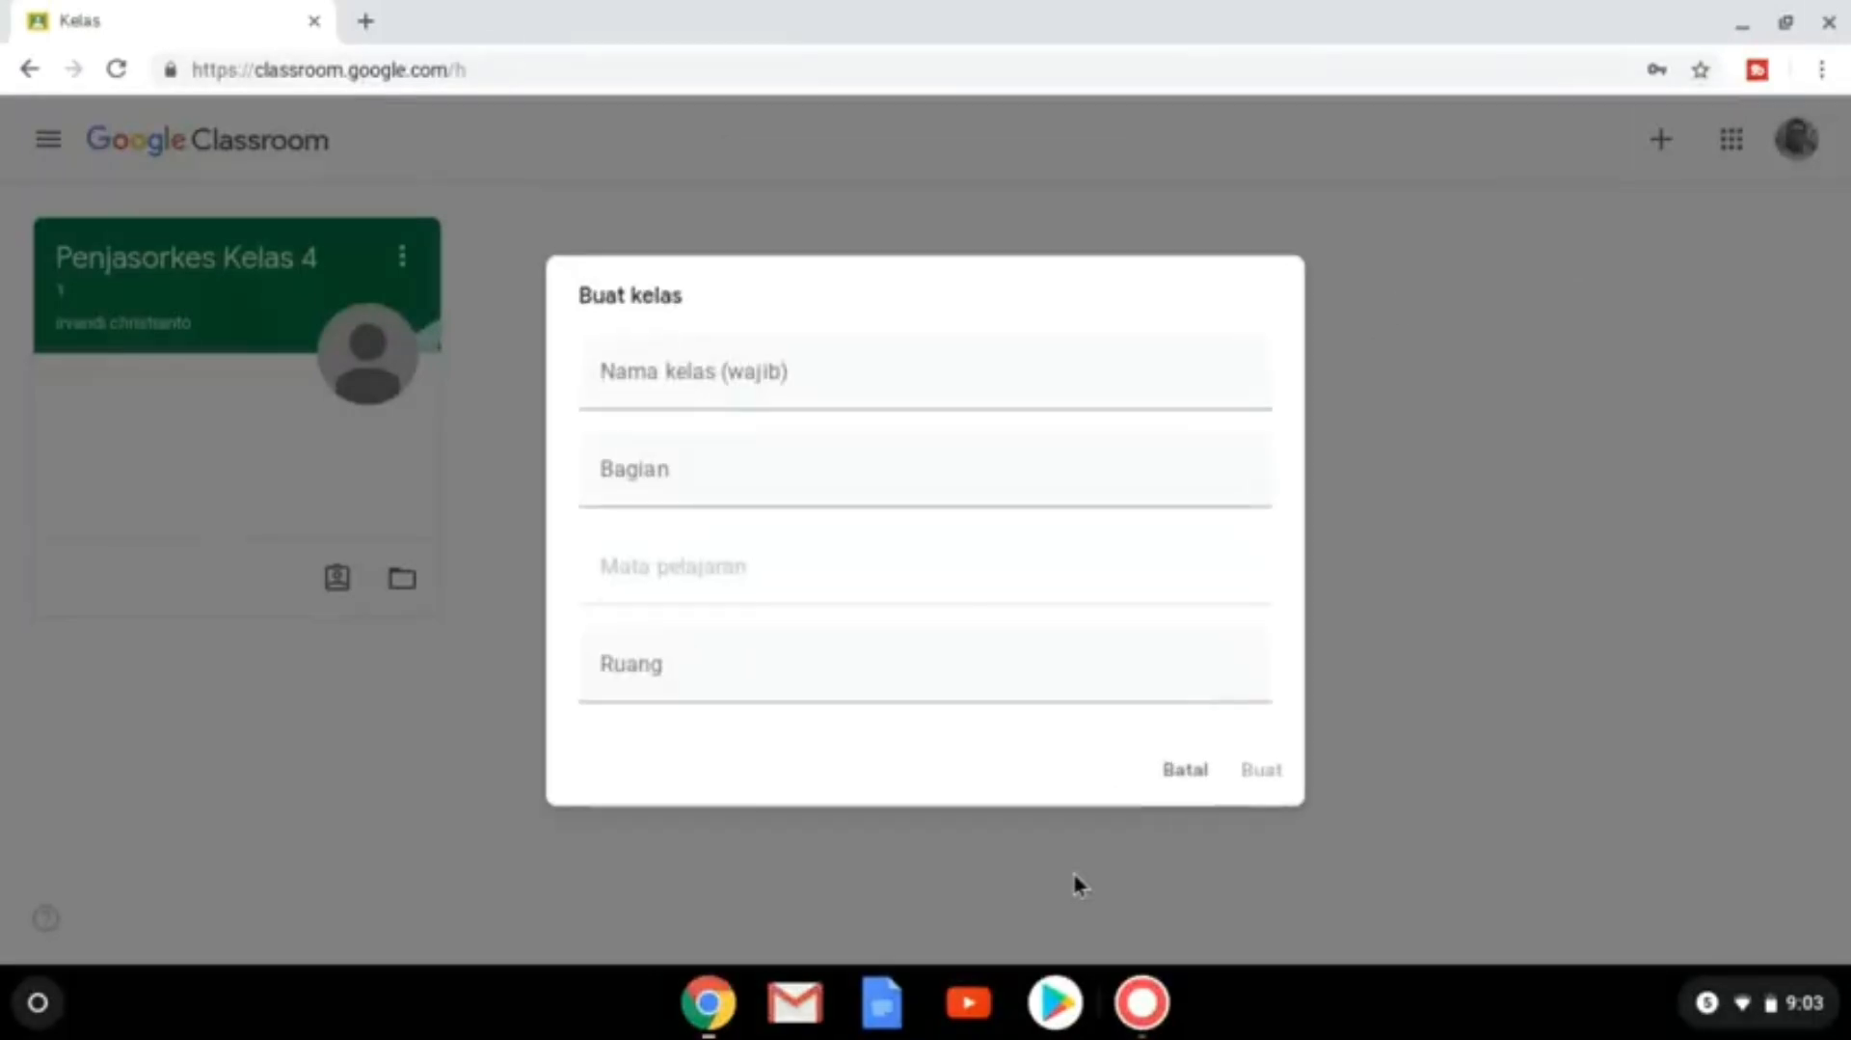
Enter '4 A' as the class name and create the class.
type("4 A")
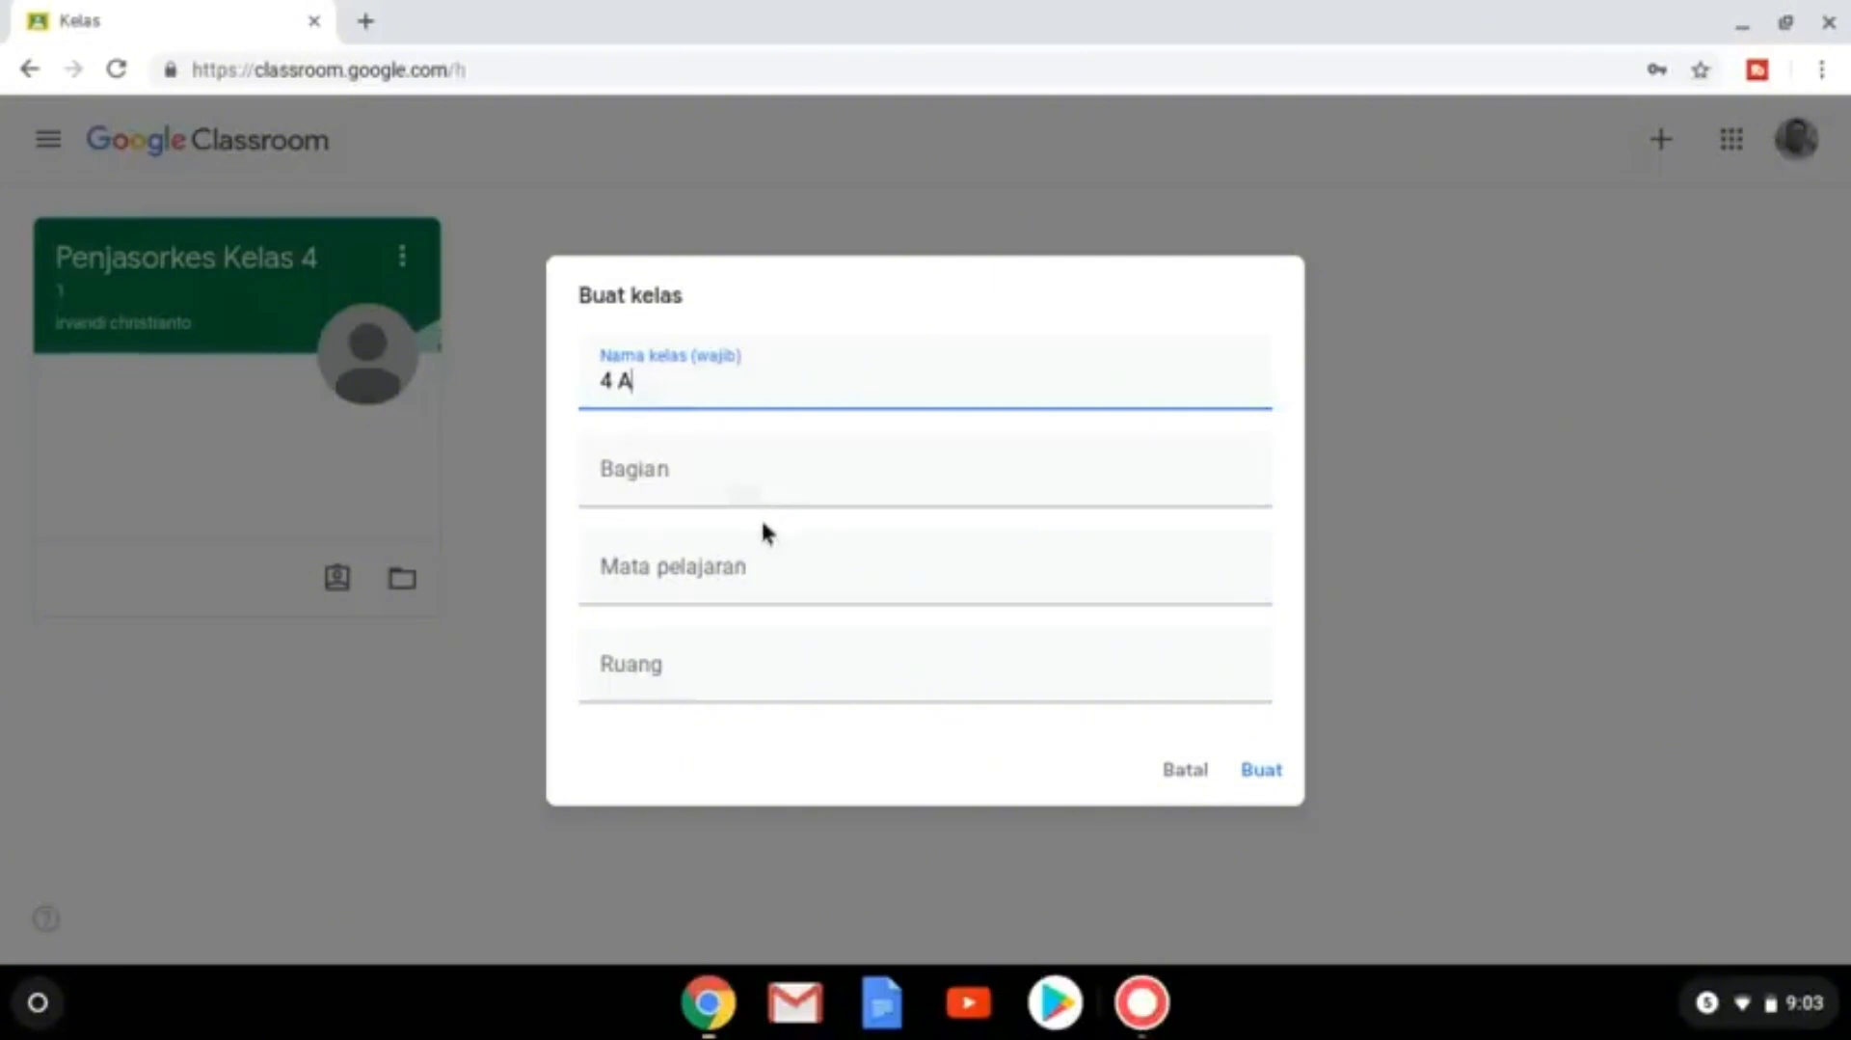
left_click(766, 569)
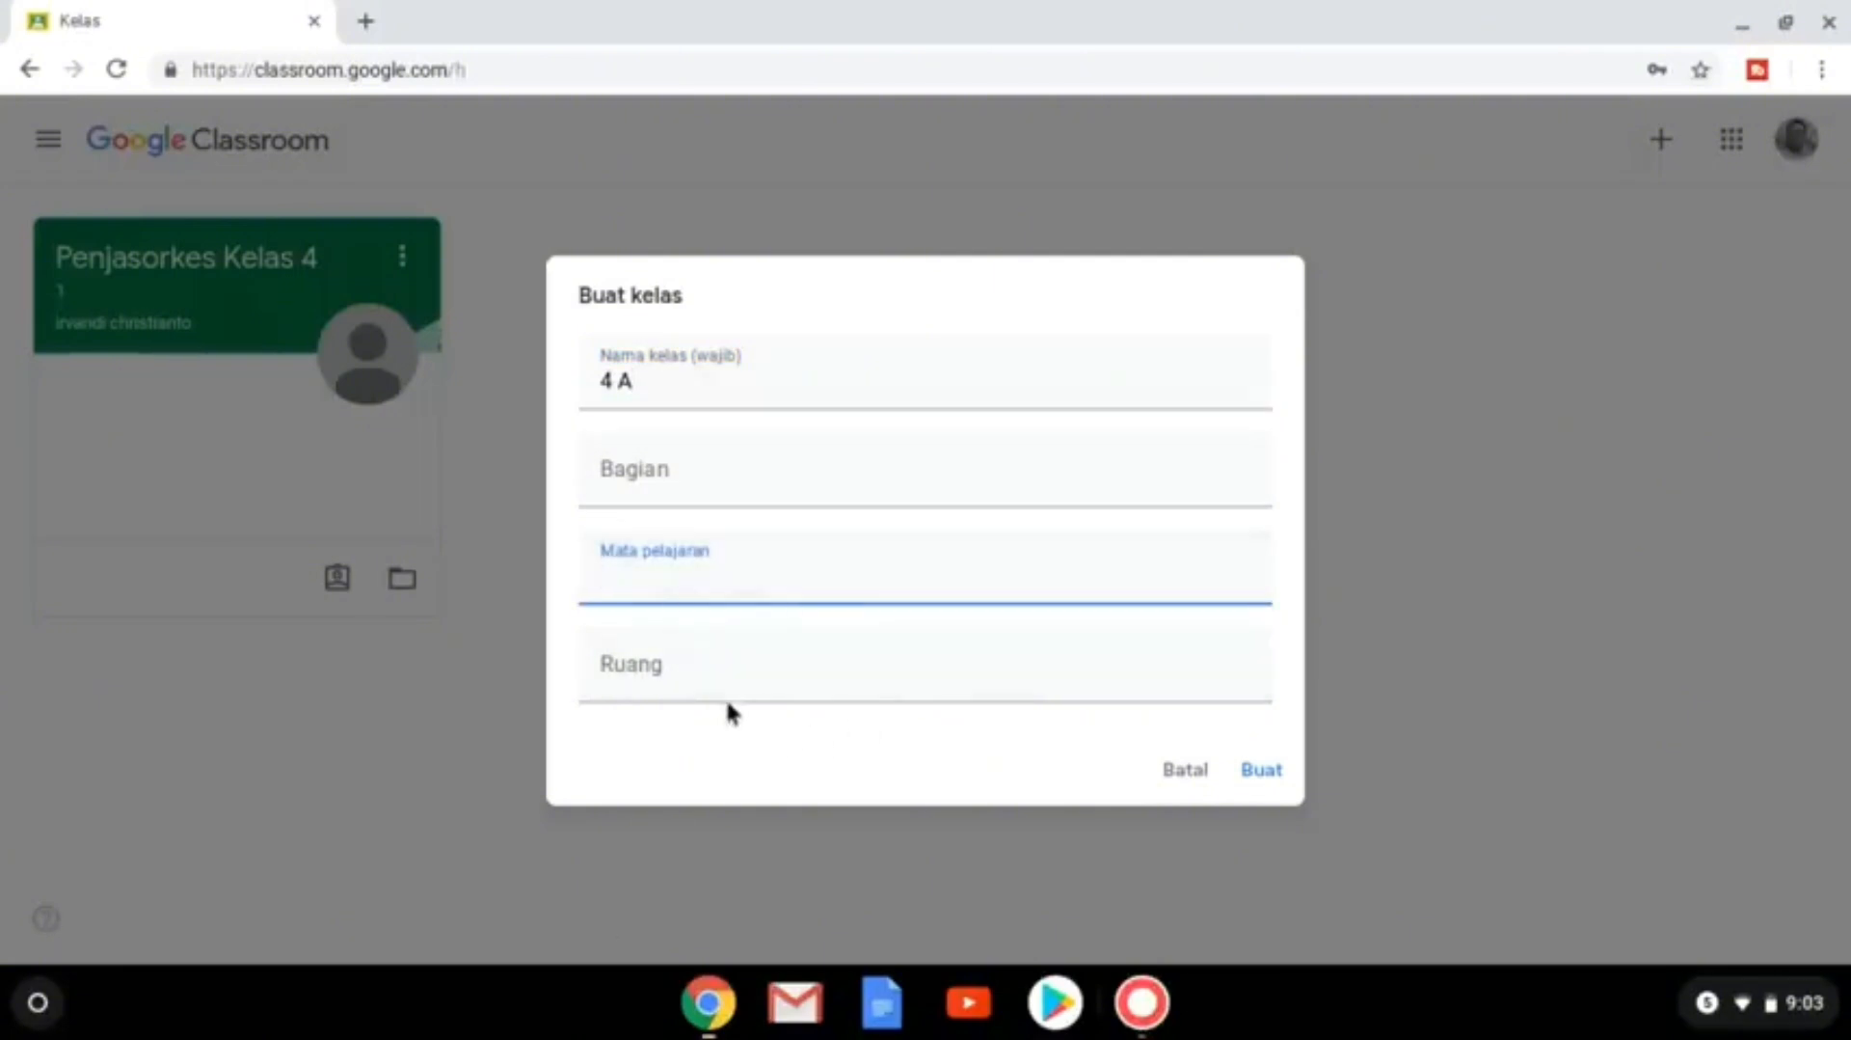
left_click(1271, 774)
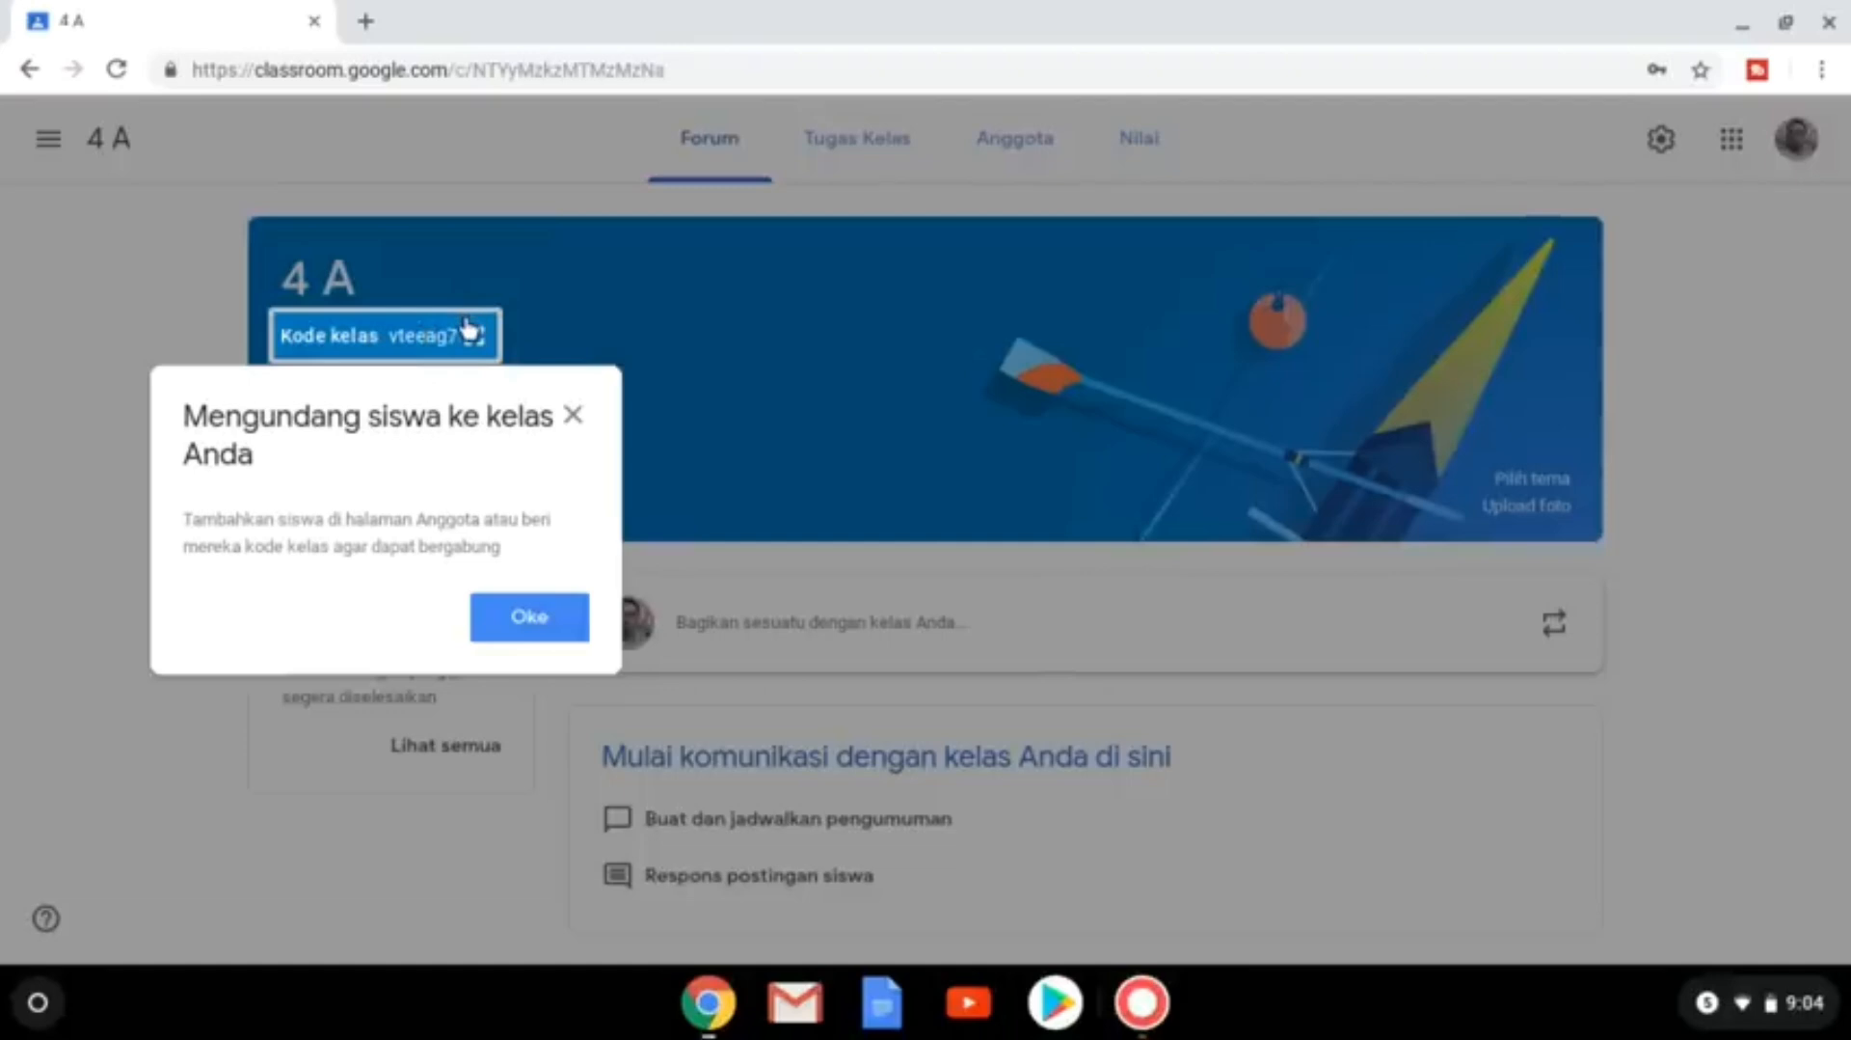
Dismiss the invite and scheduling tips, then post the announcement 'info tes' to the class.
left_click(575, 424)
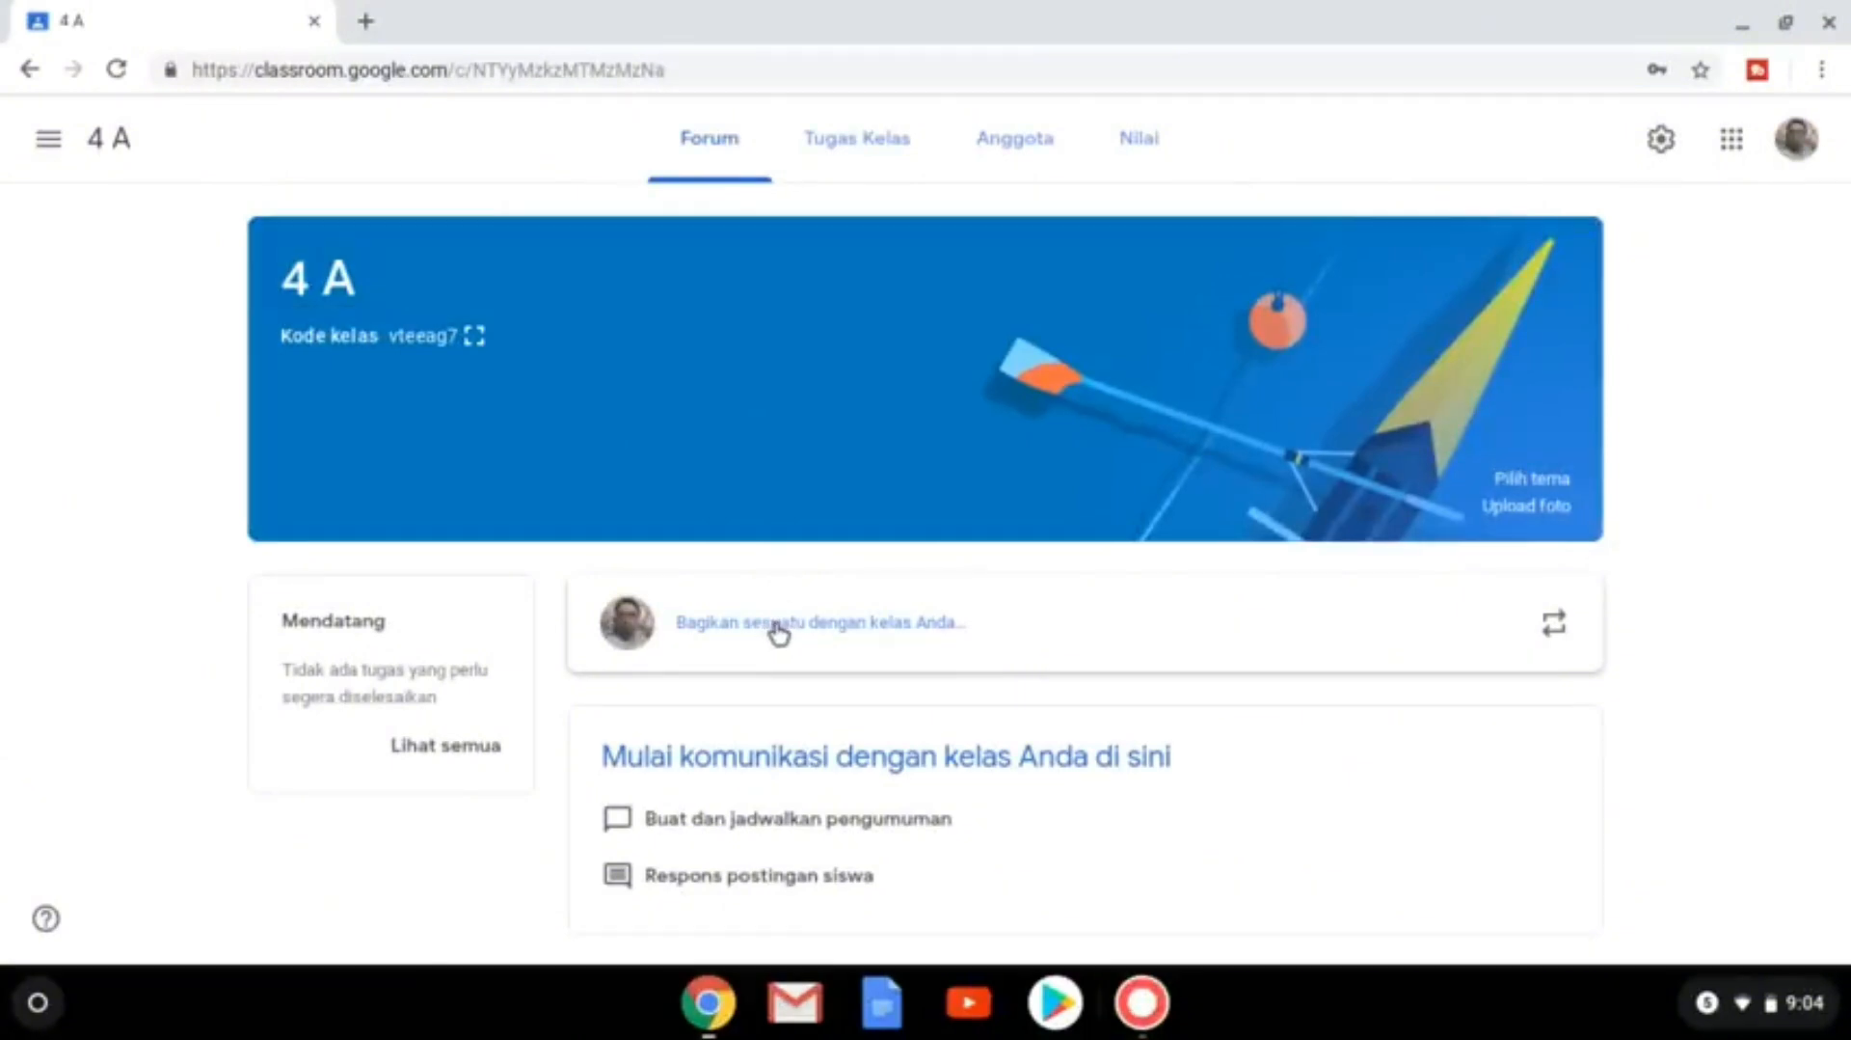
left_click(815, 634)
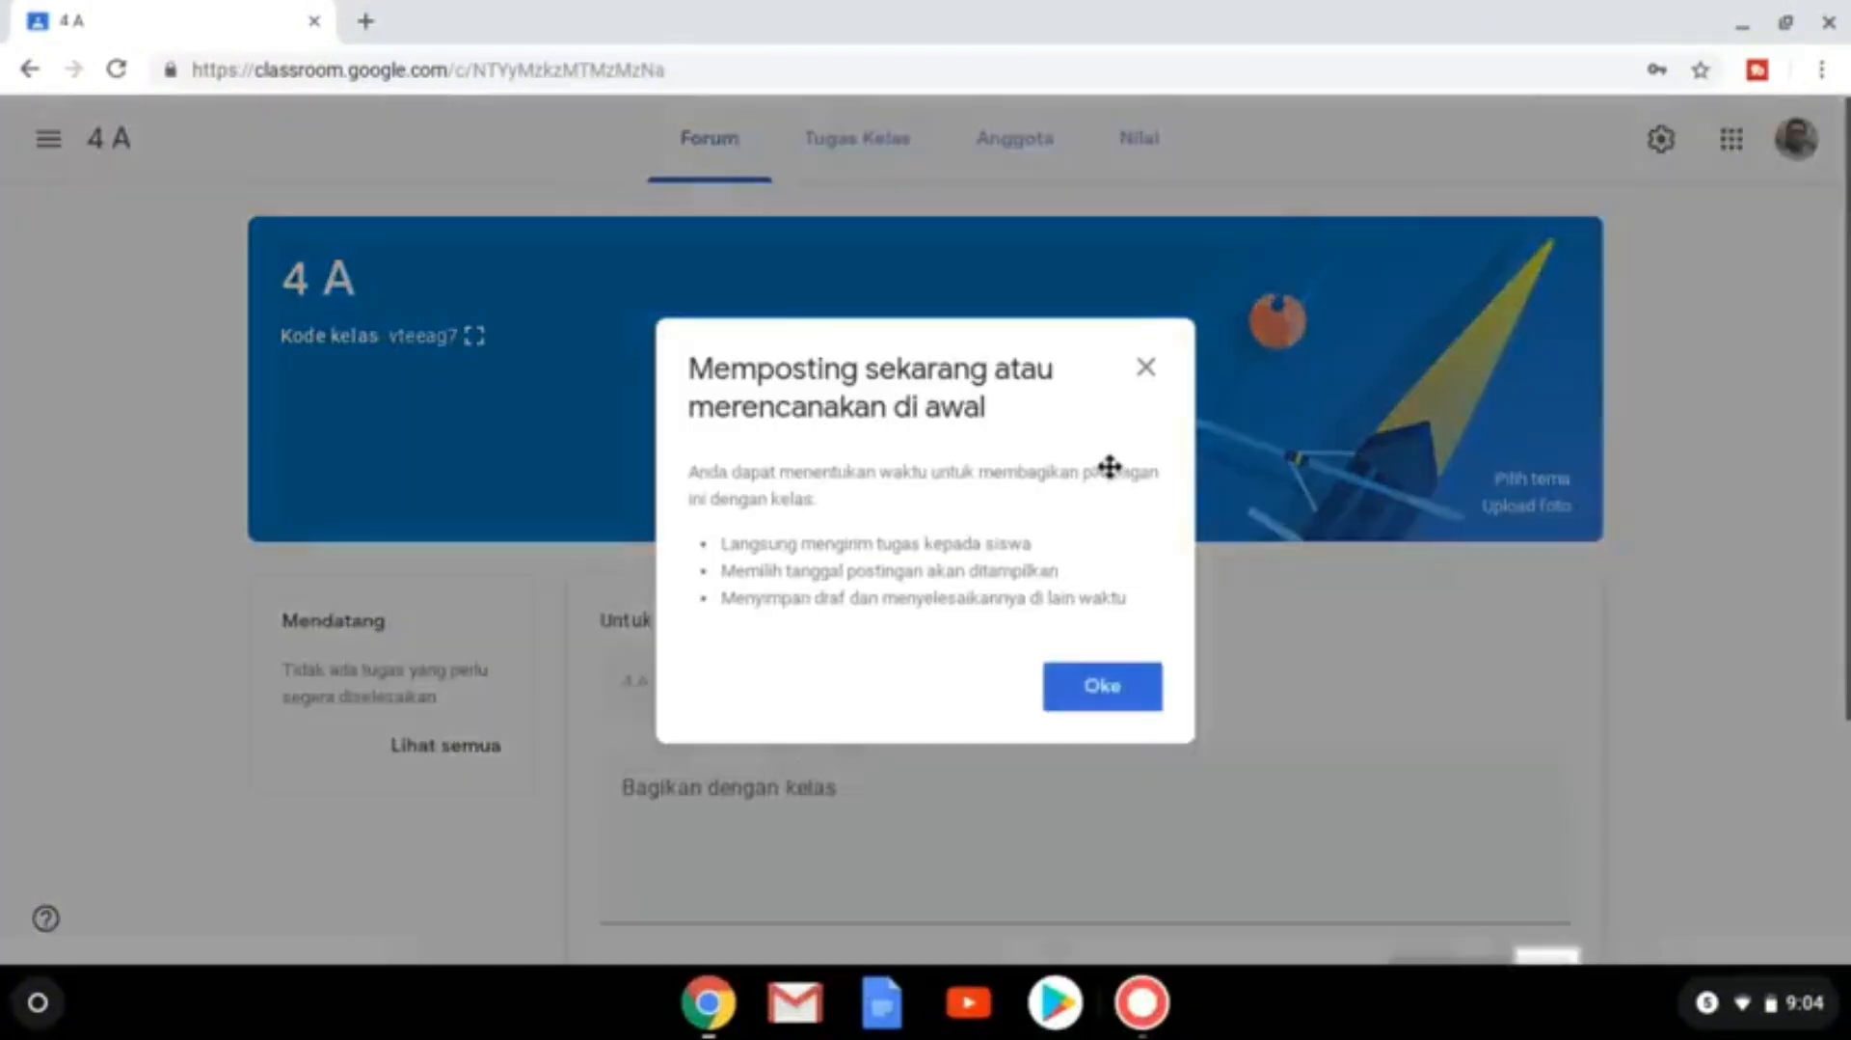
left_click(1147, 367)
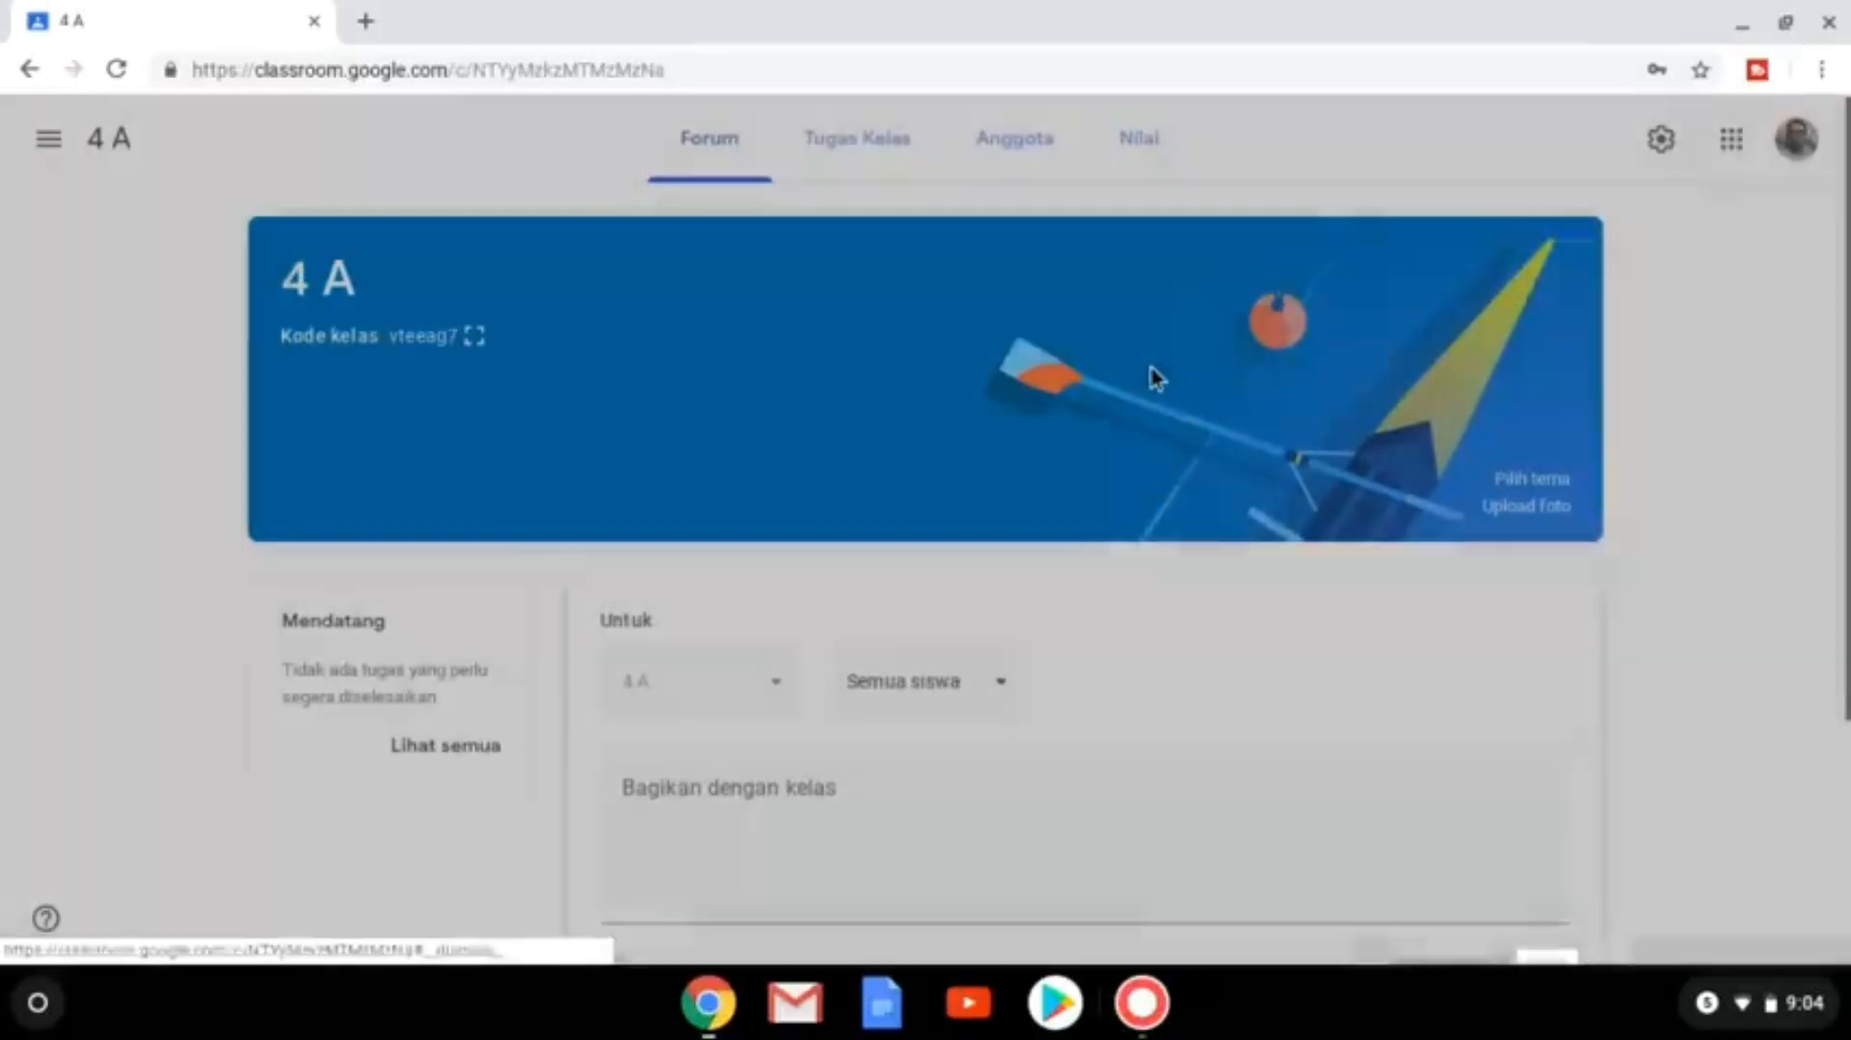
left_click(807, 818)
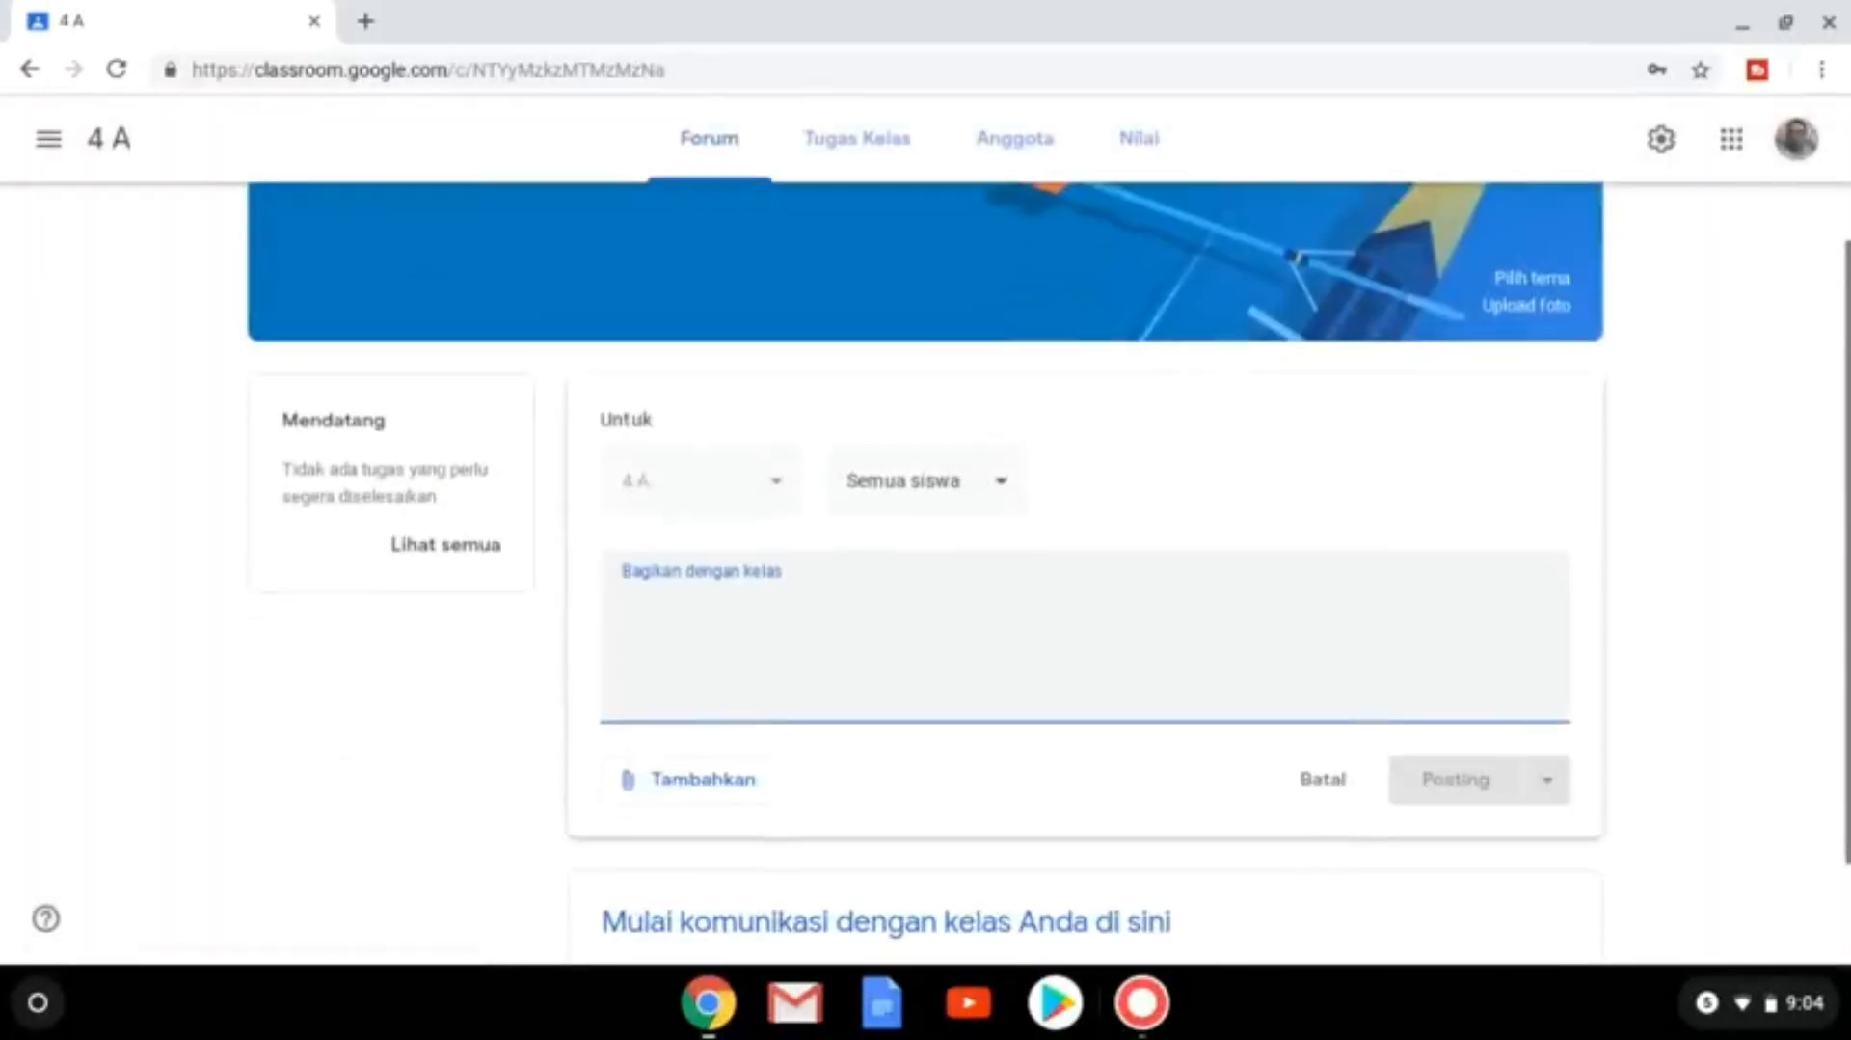
type("info")
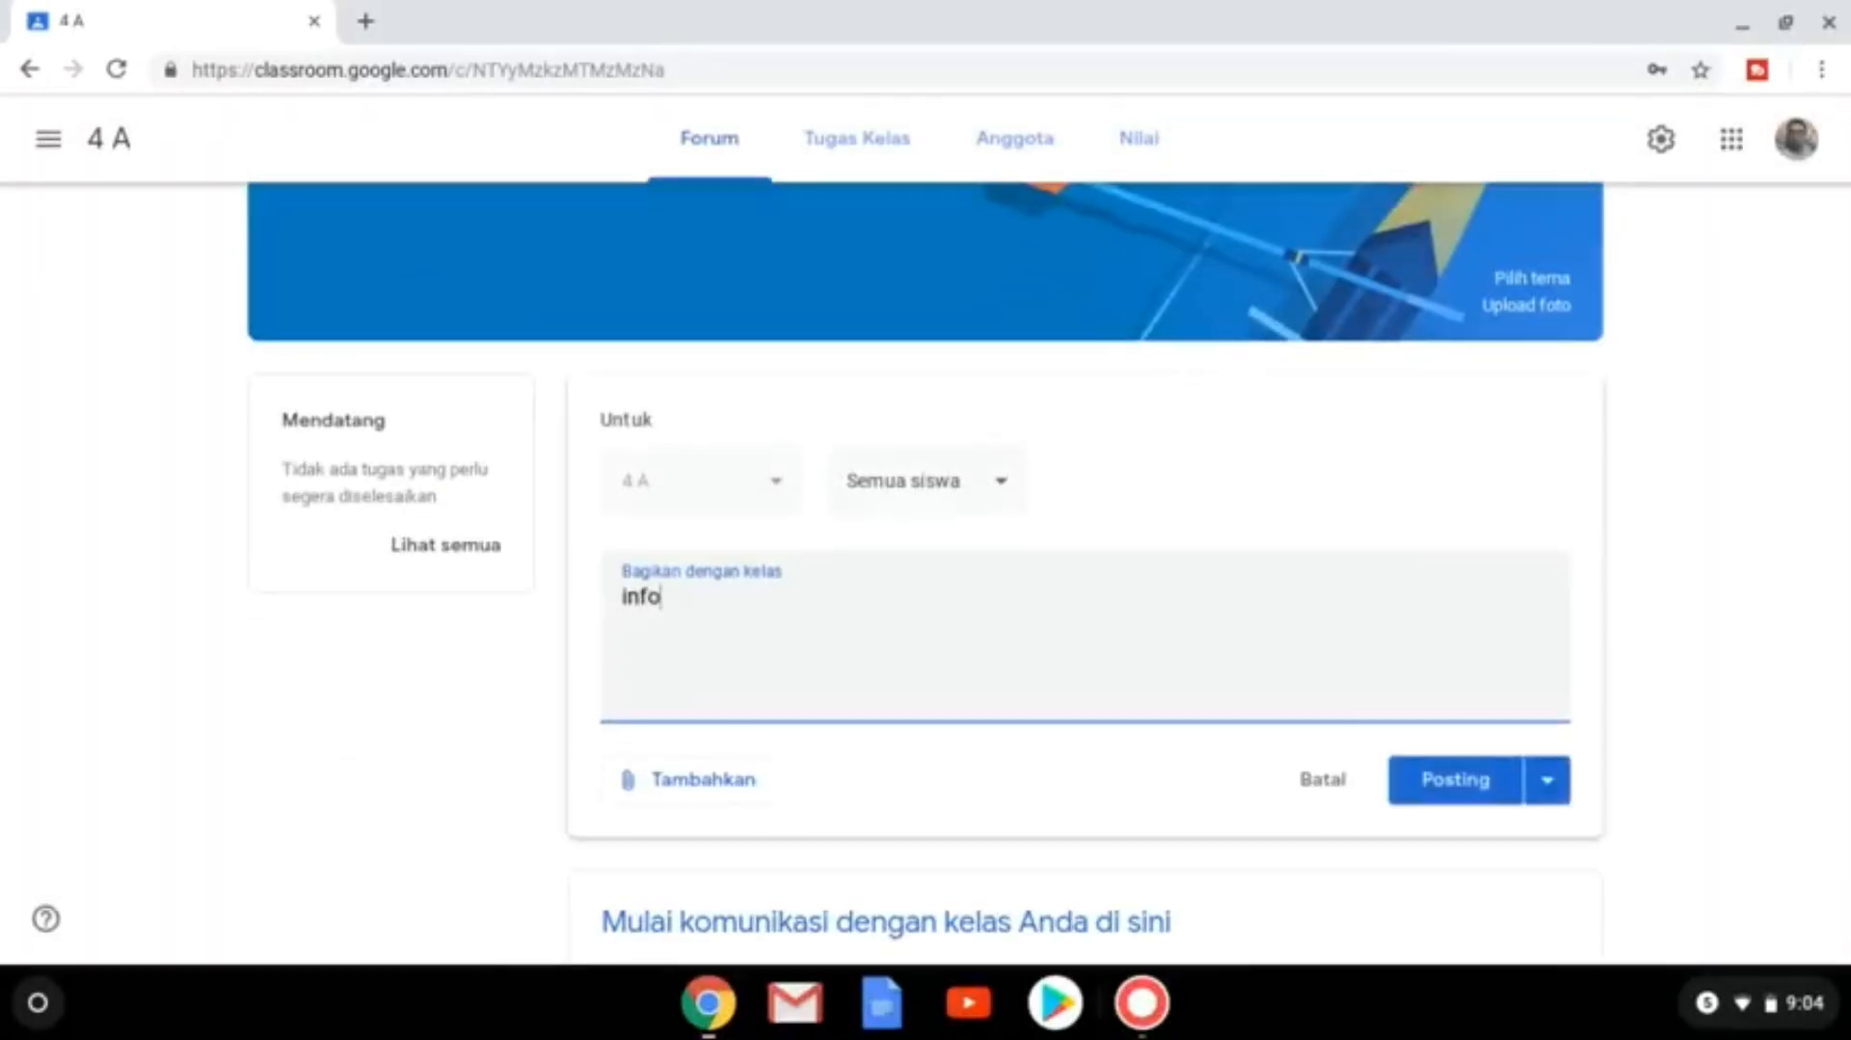
type("tes")
key("BackSpace")
key("BackSpace")
key("BackSpace")
type("tes")
left_click(1460, 781)
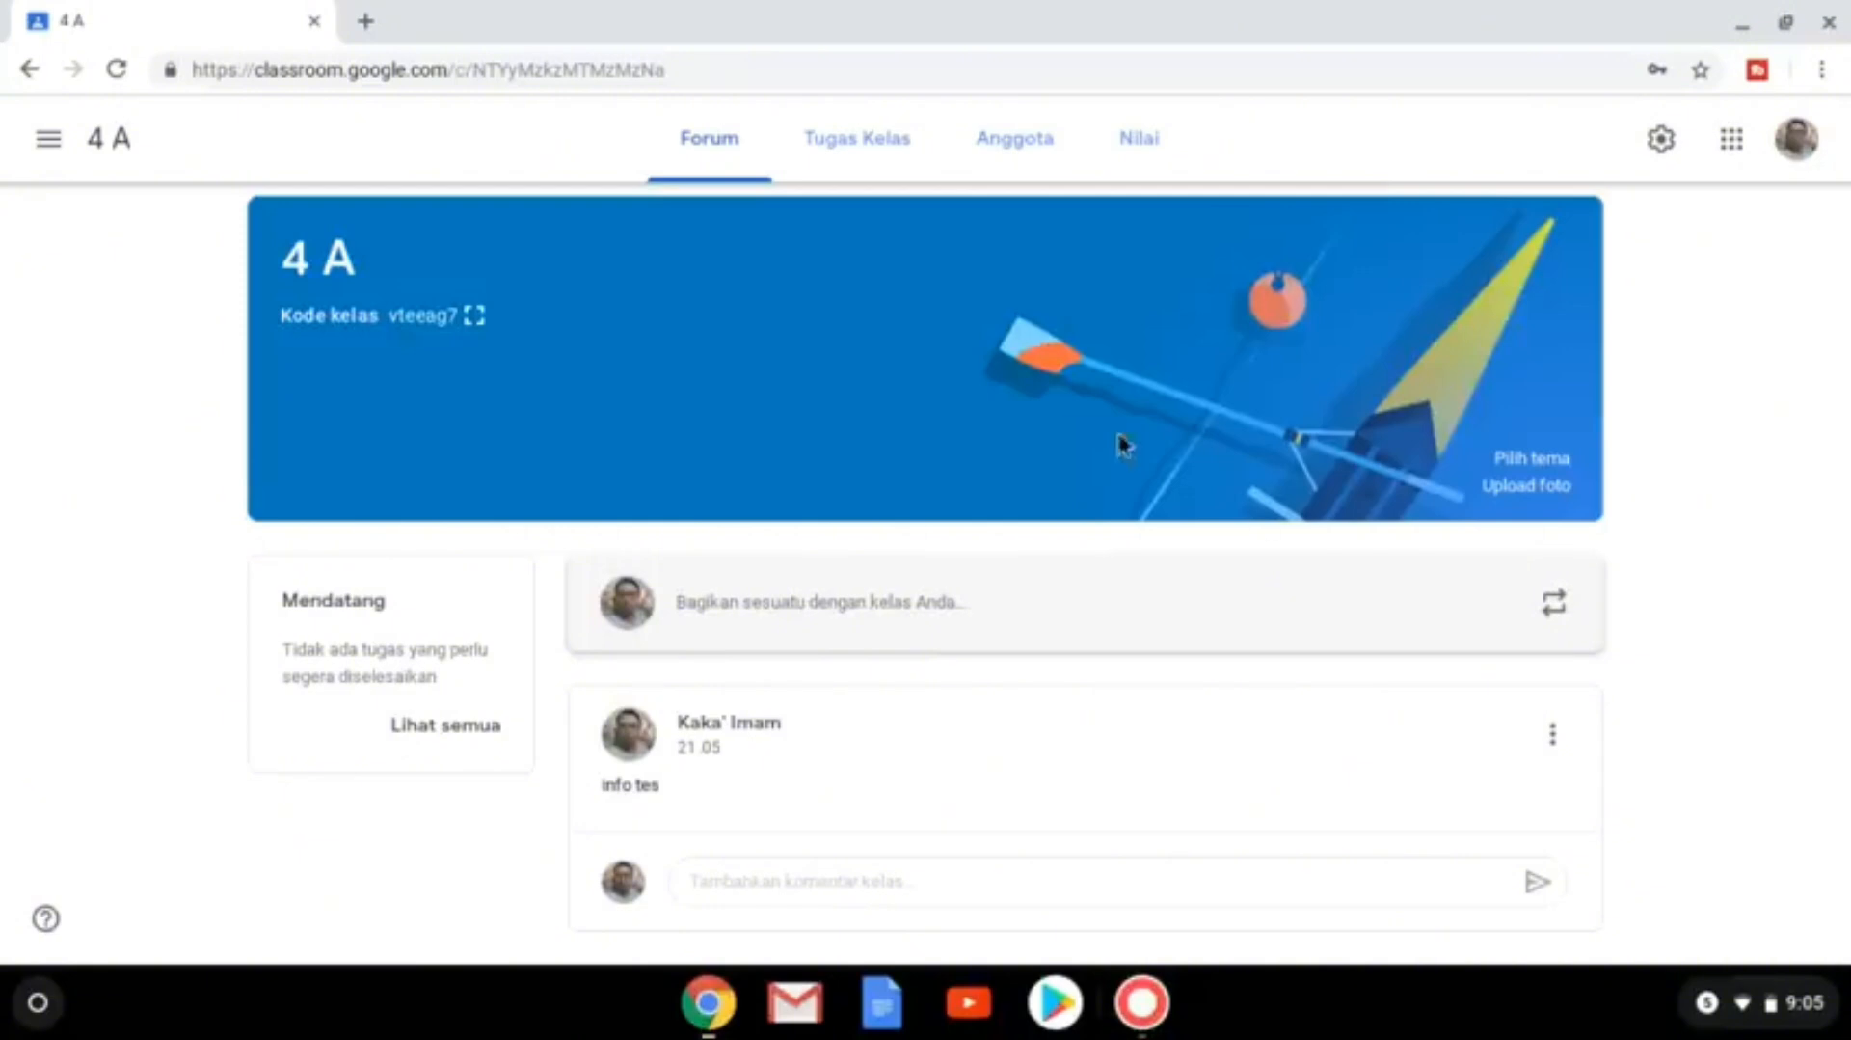
On the Tugas Kelas page, create a new 'Tugas kuis' quiz assignment.
left_click(861, 152)
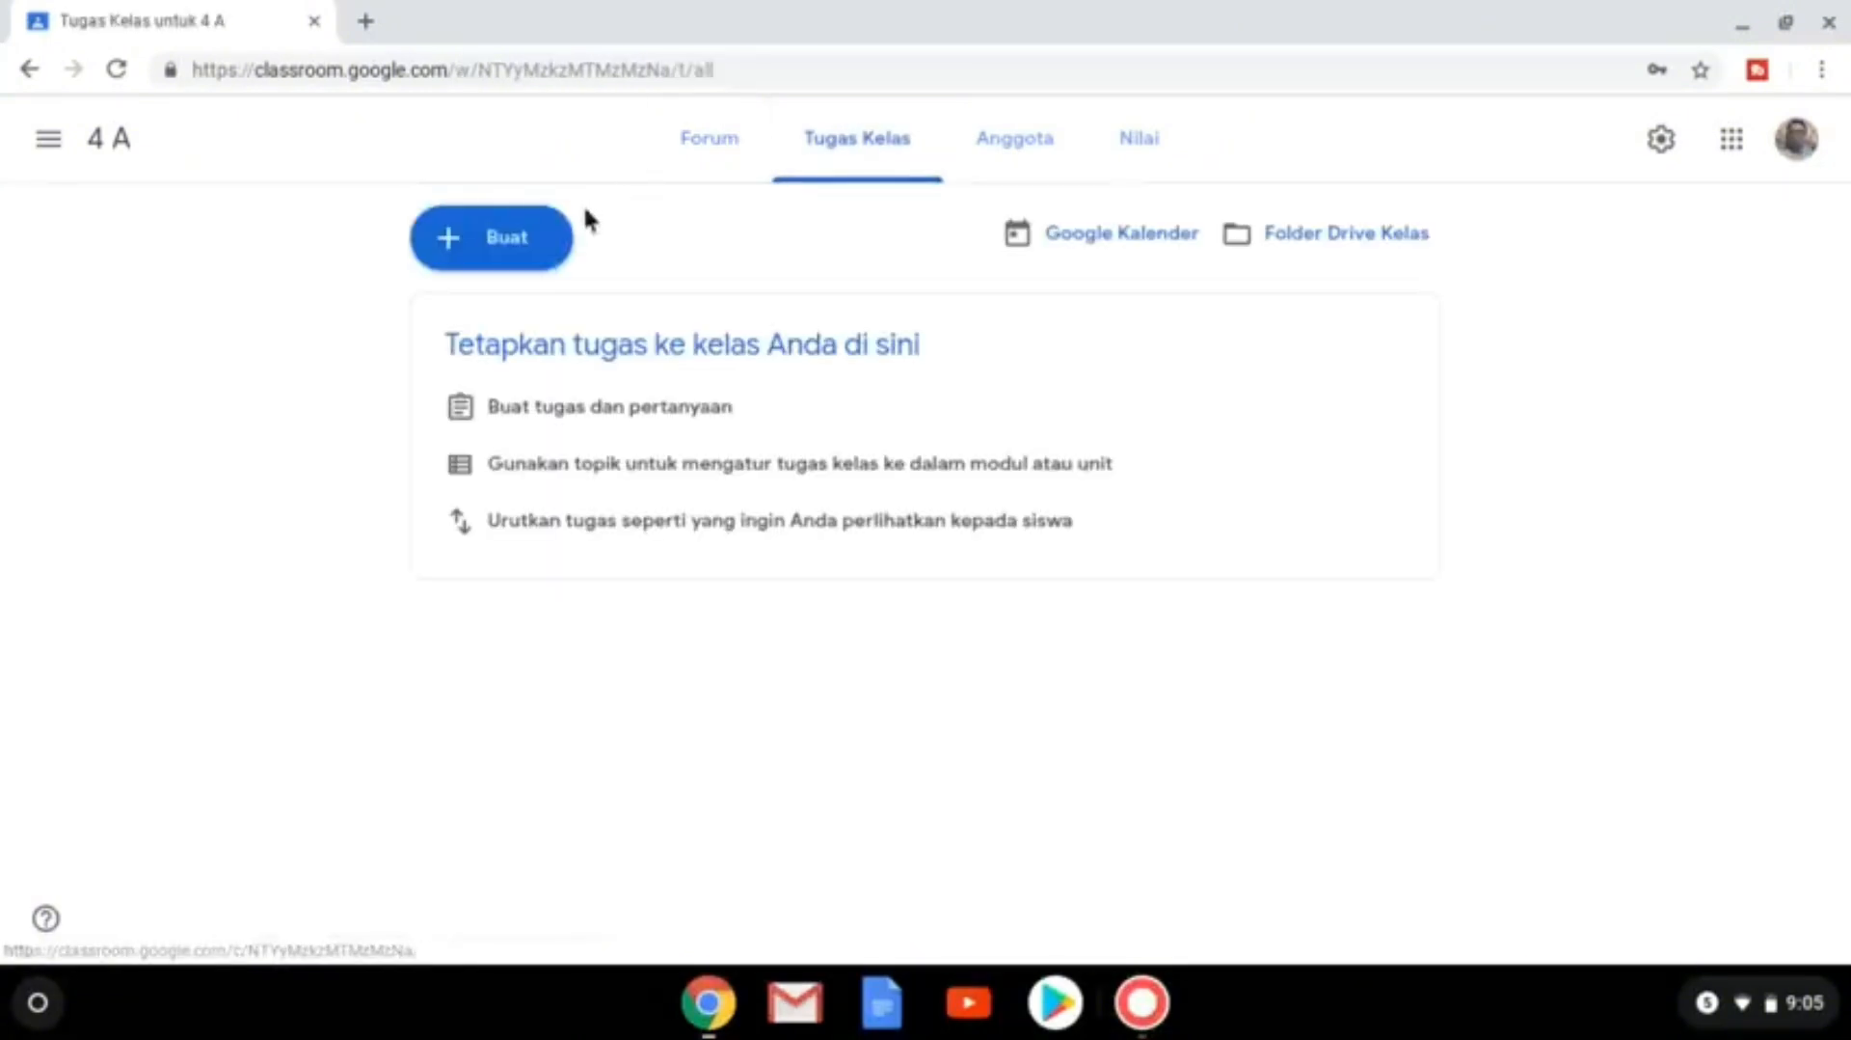
left_click(507, 255)
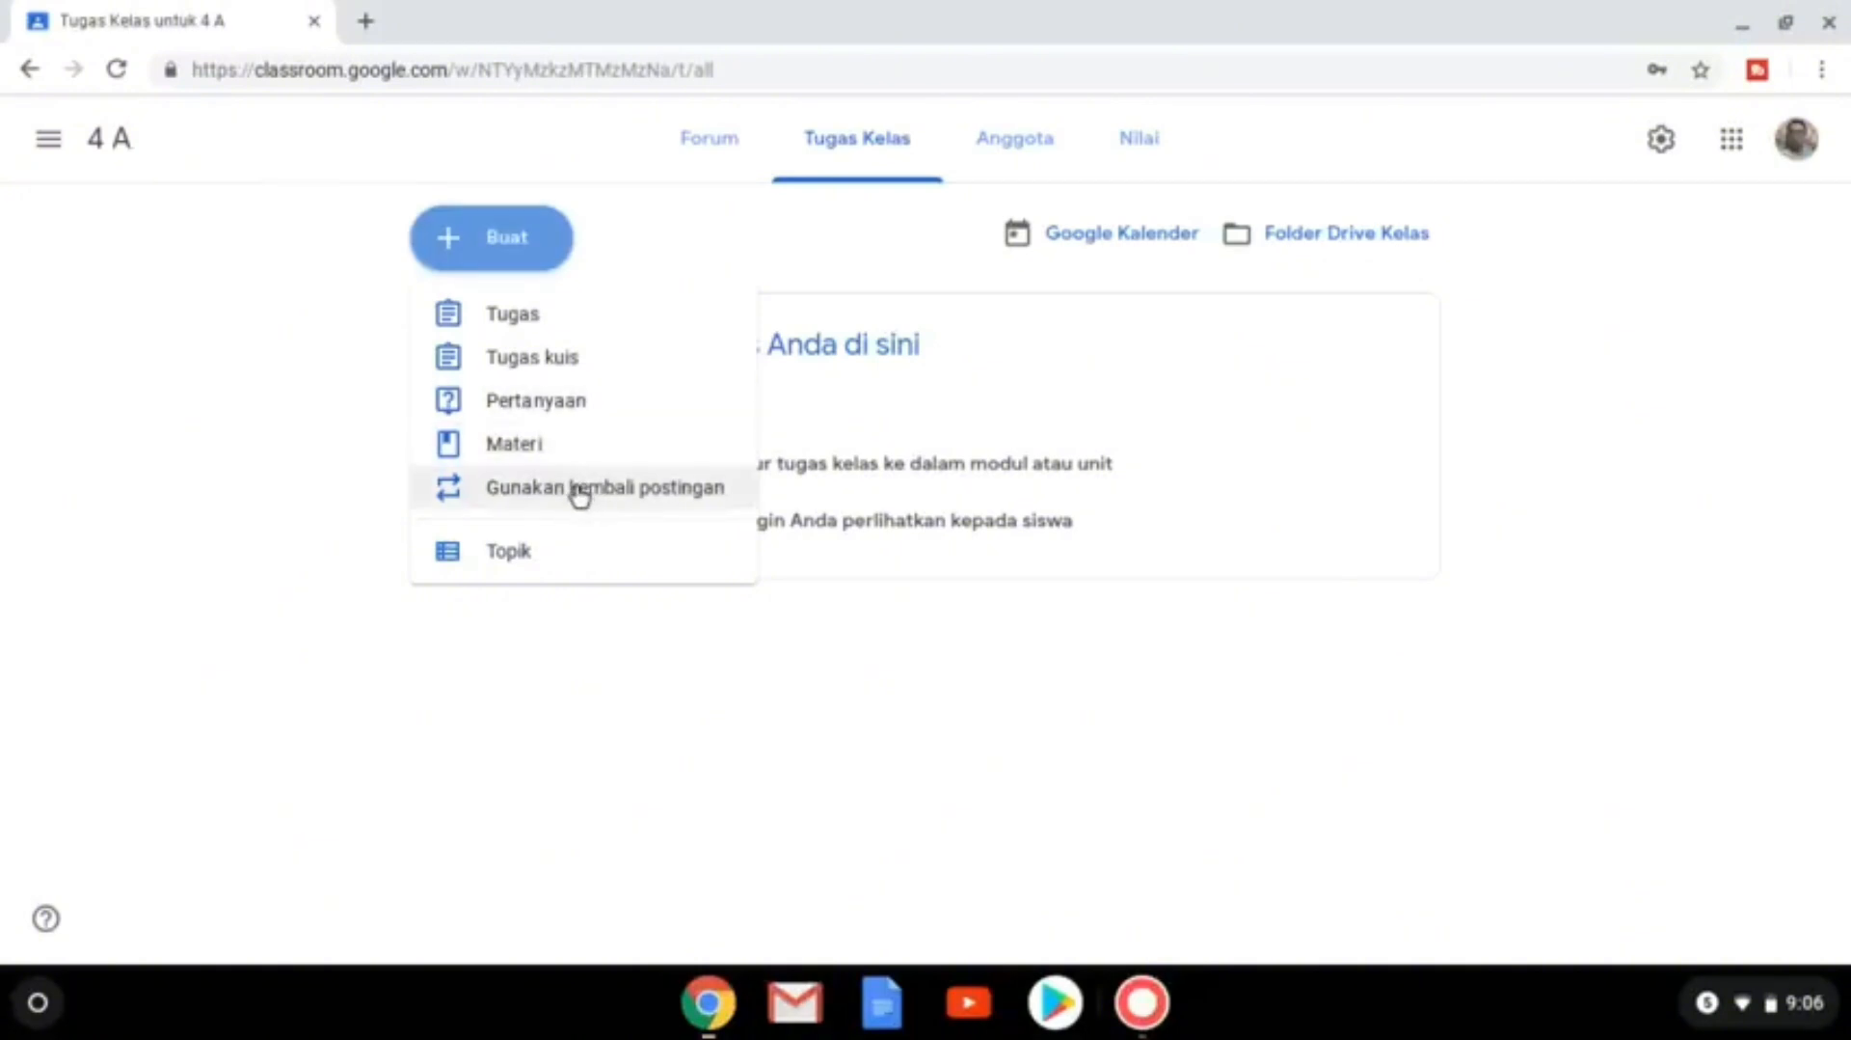
left_click(591, 371)
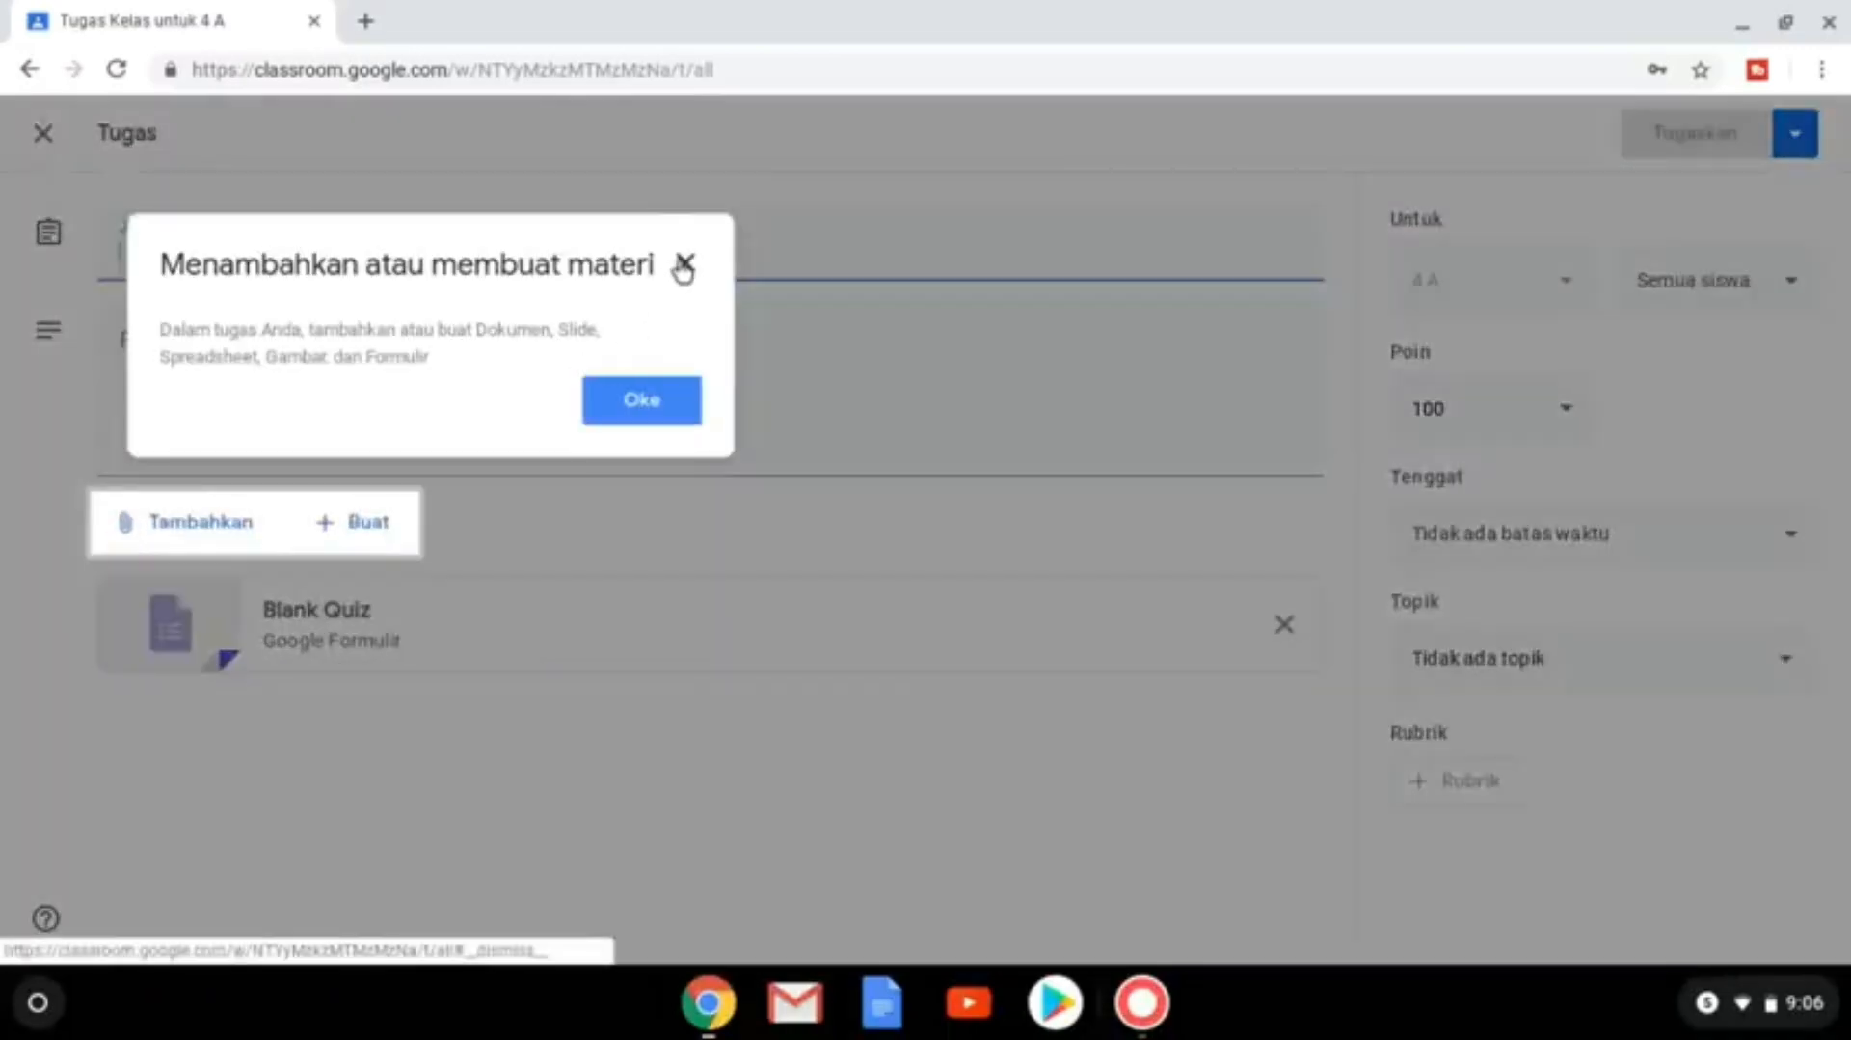
Title the quiz assignment 'KBM Kamis' with instructions 'kerjakan soal di bawah ini'.
left_click(683, 261)
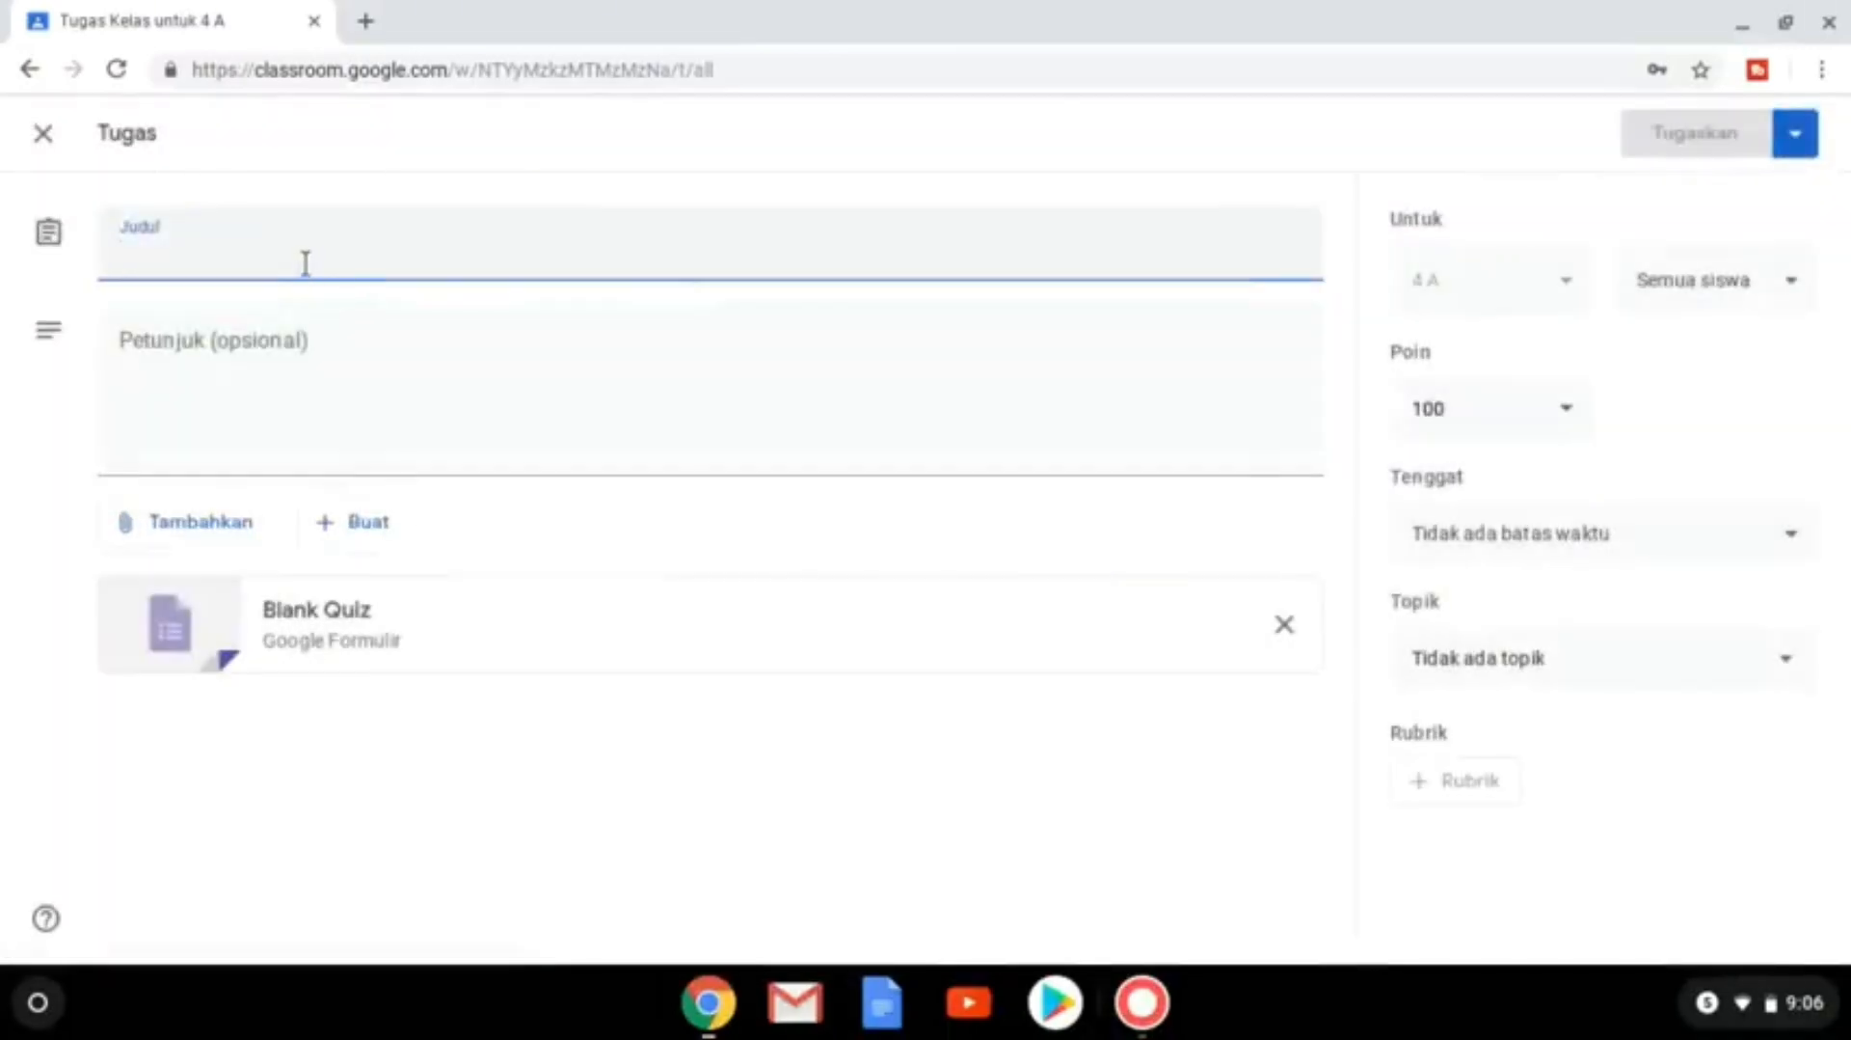
type("KBM Kamis")
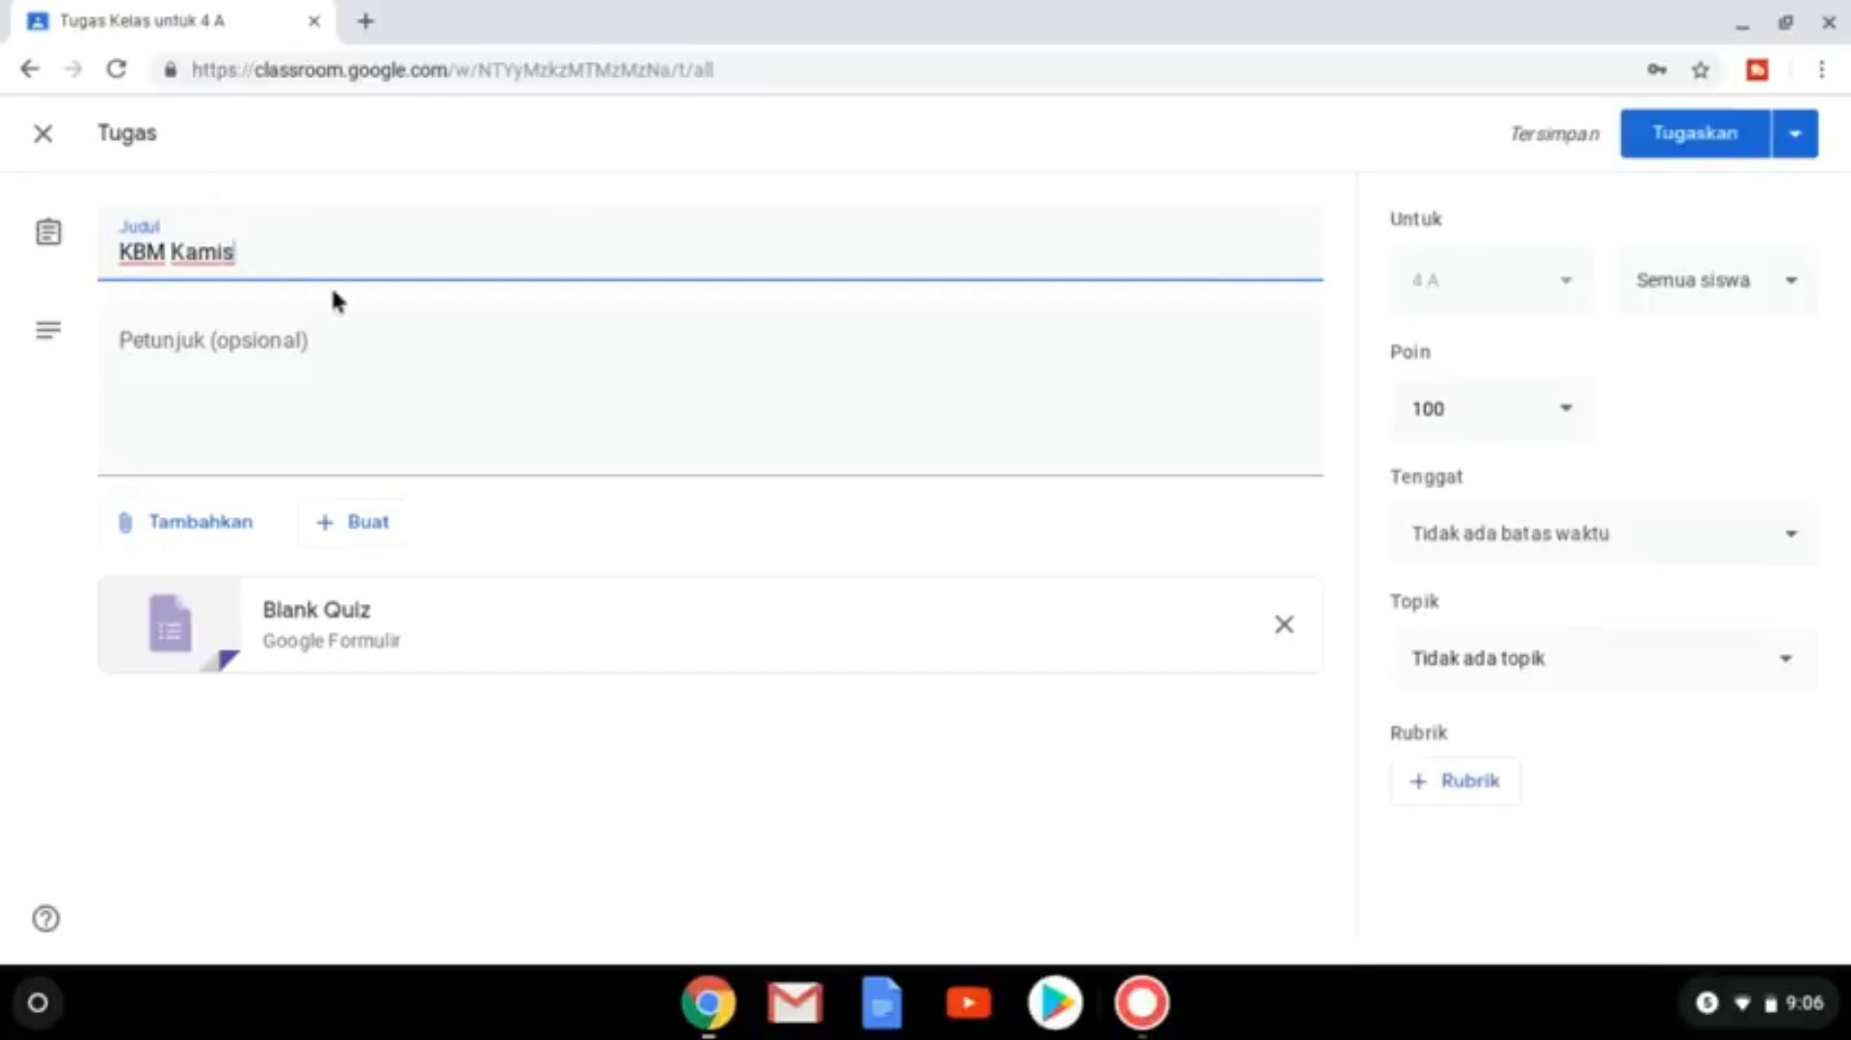
left_click(370, 354)
type("kerjak")
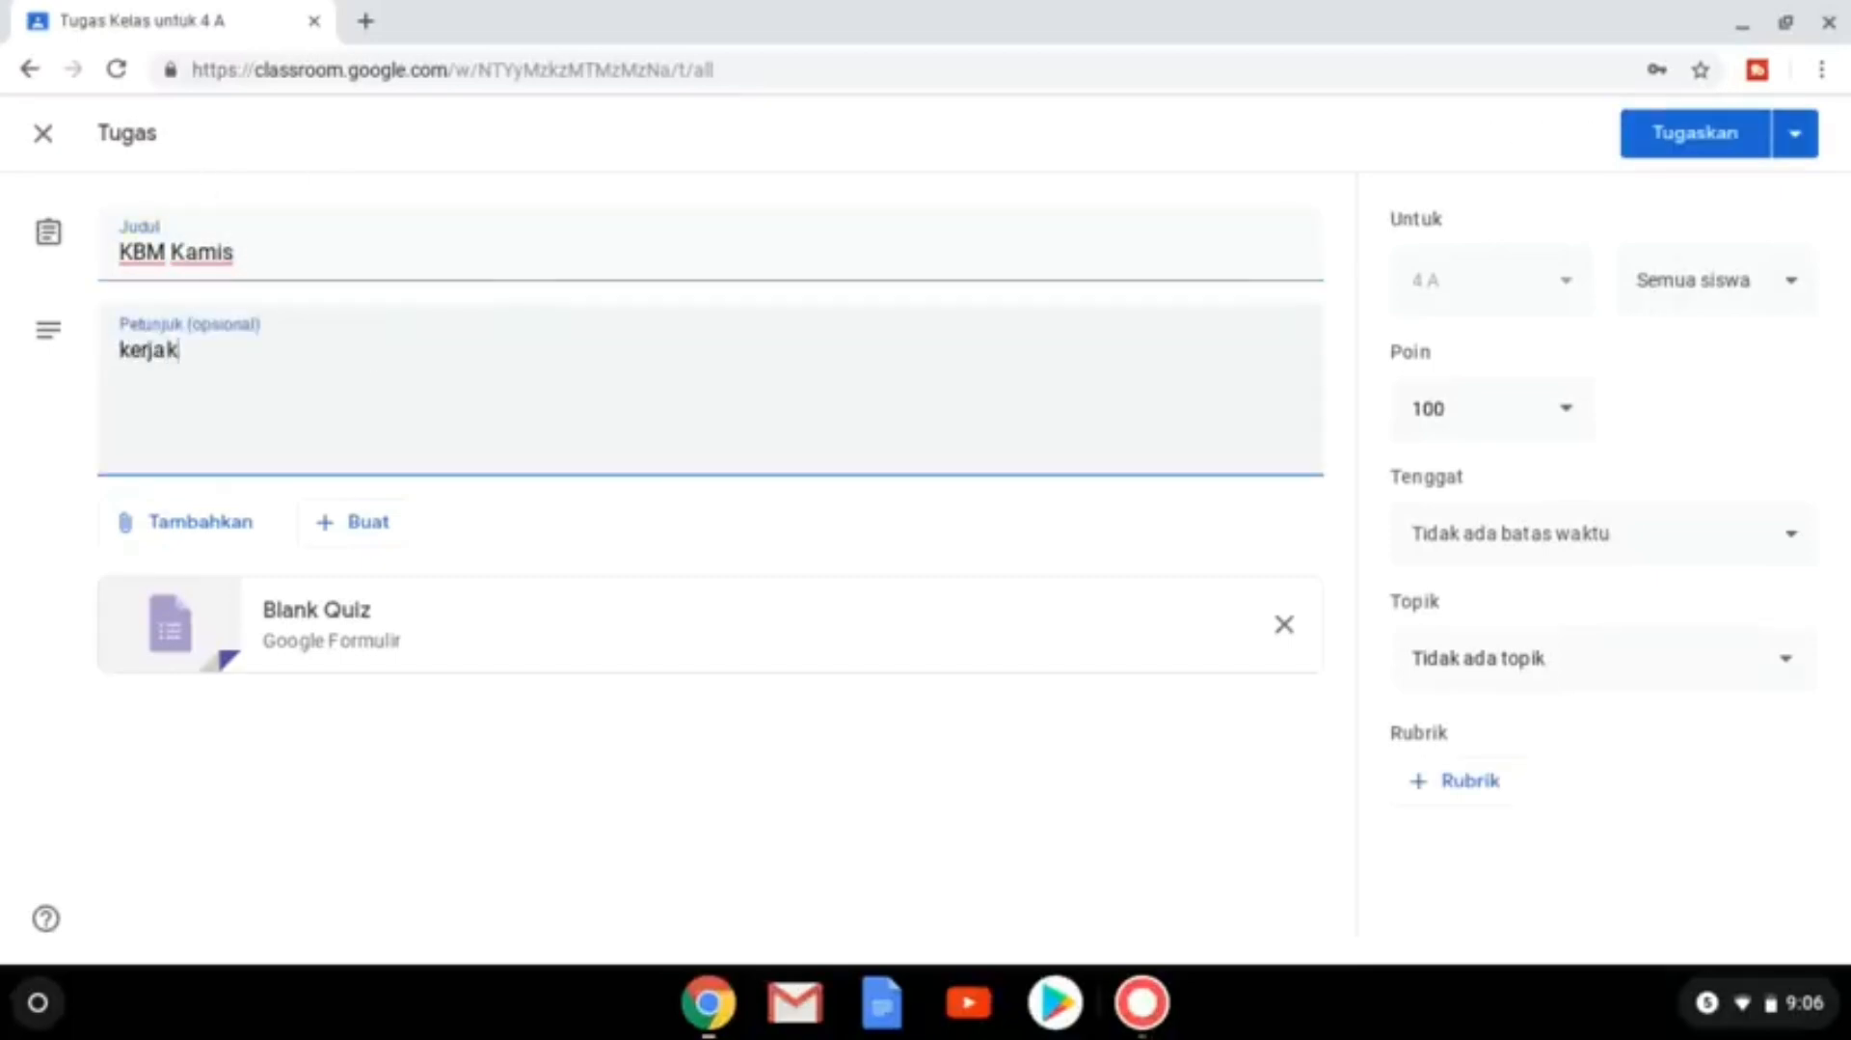
type("an soal di bawah ini!")
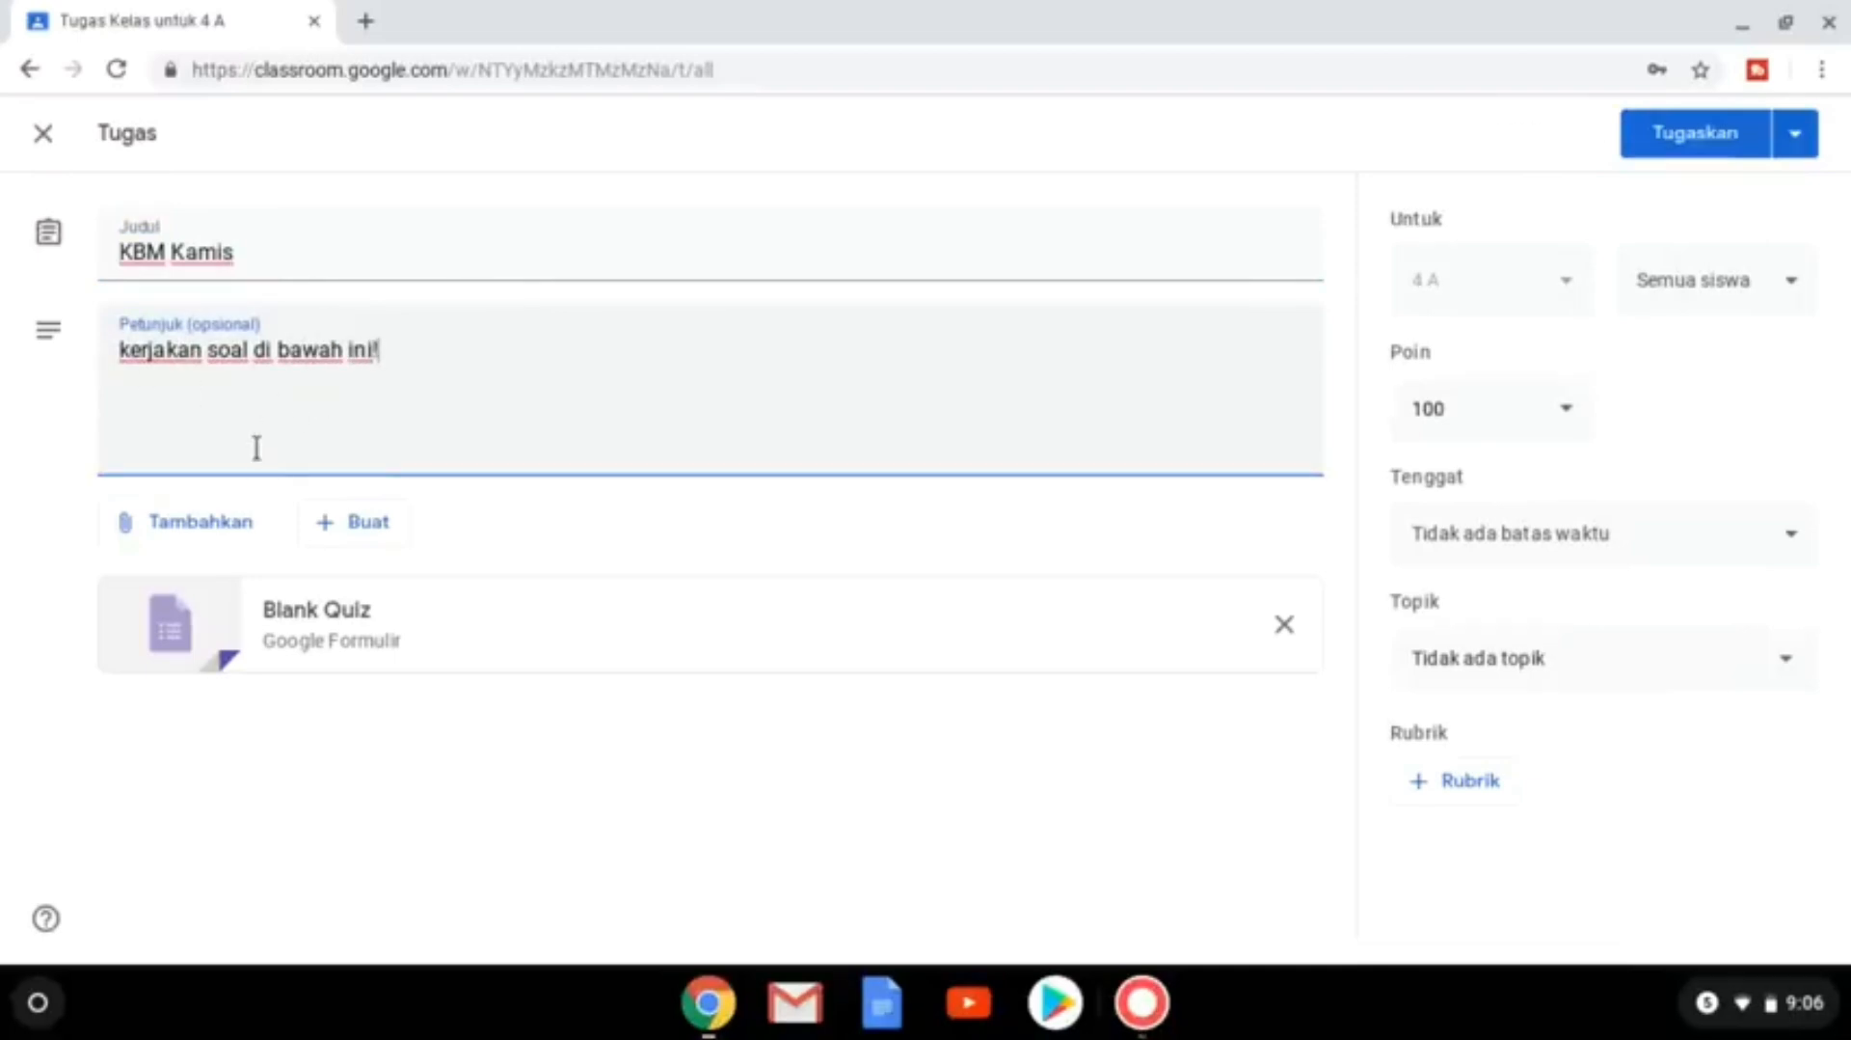
Check the attach and create menus, closing both without adding anything.
left_click(243, 536)
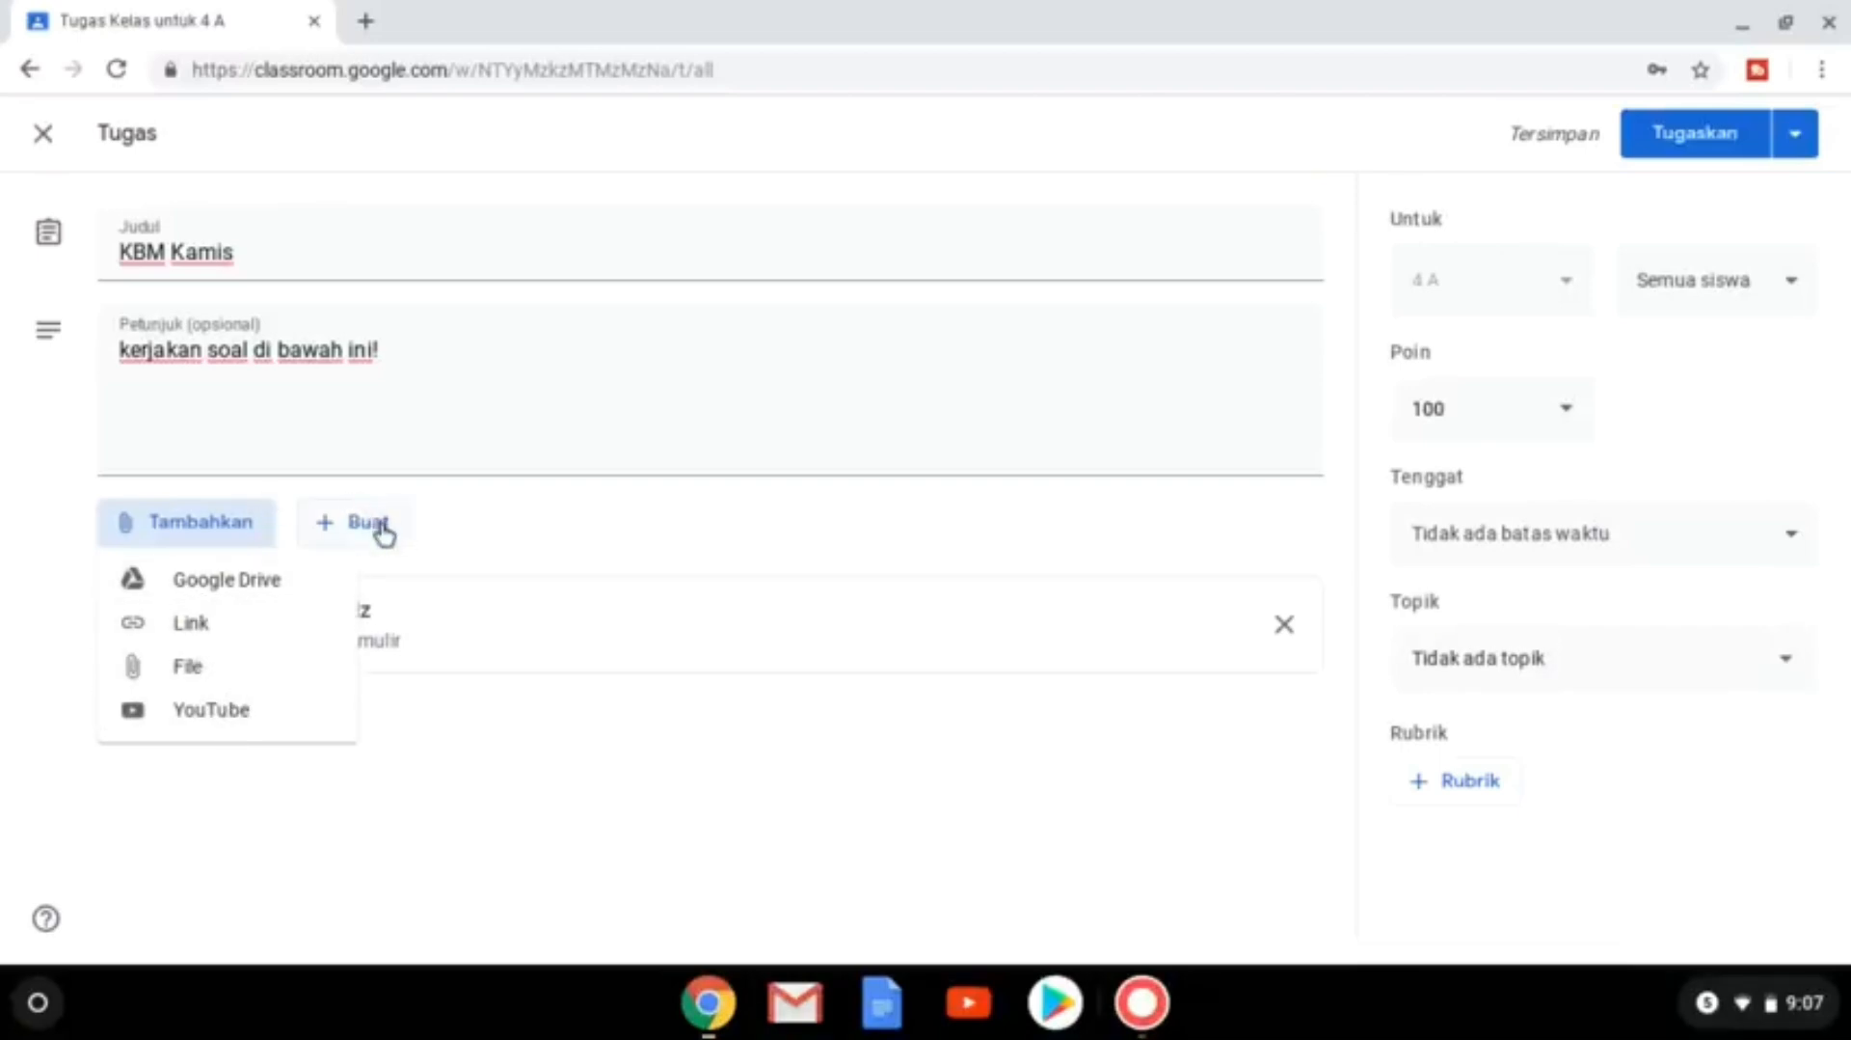
left_click(459, 515)
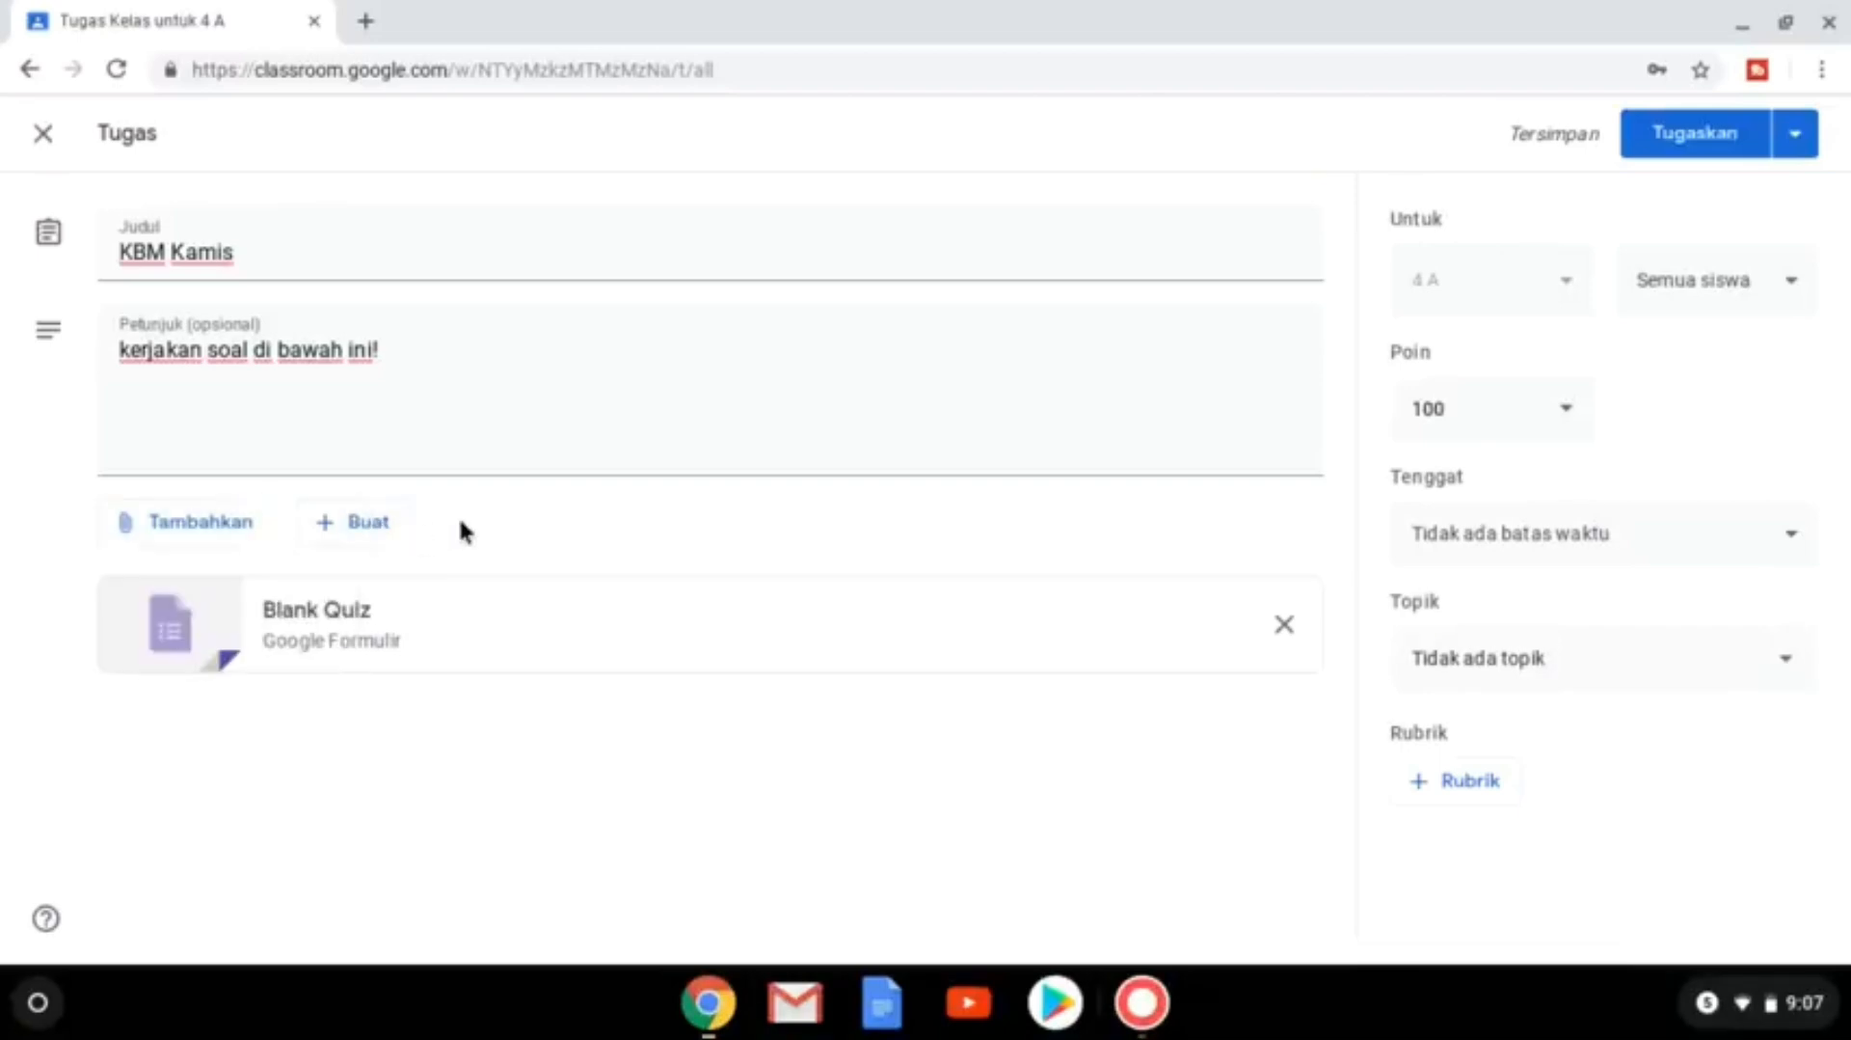
left_click(388, 533)
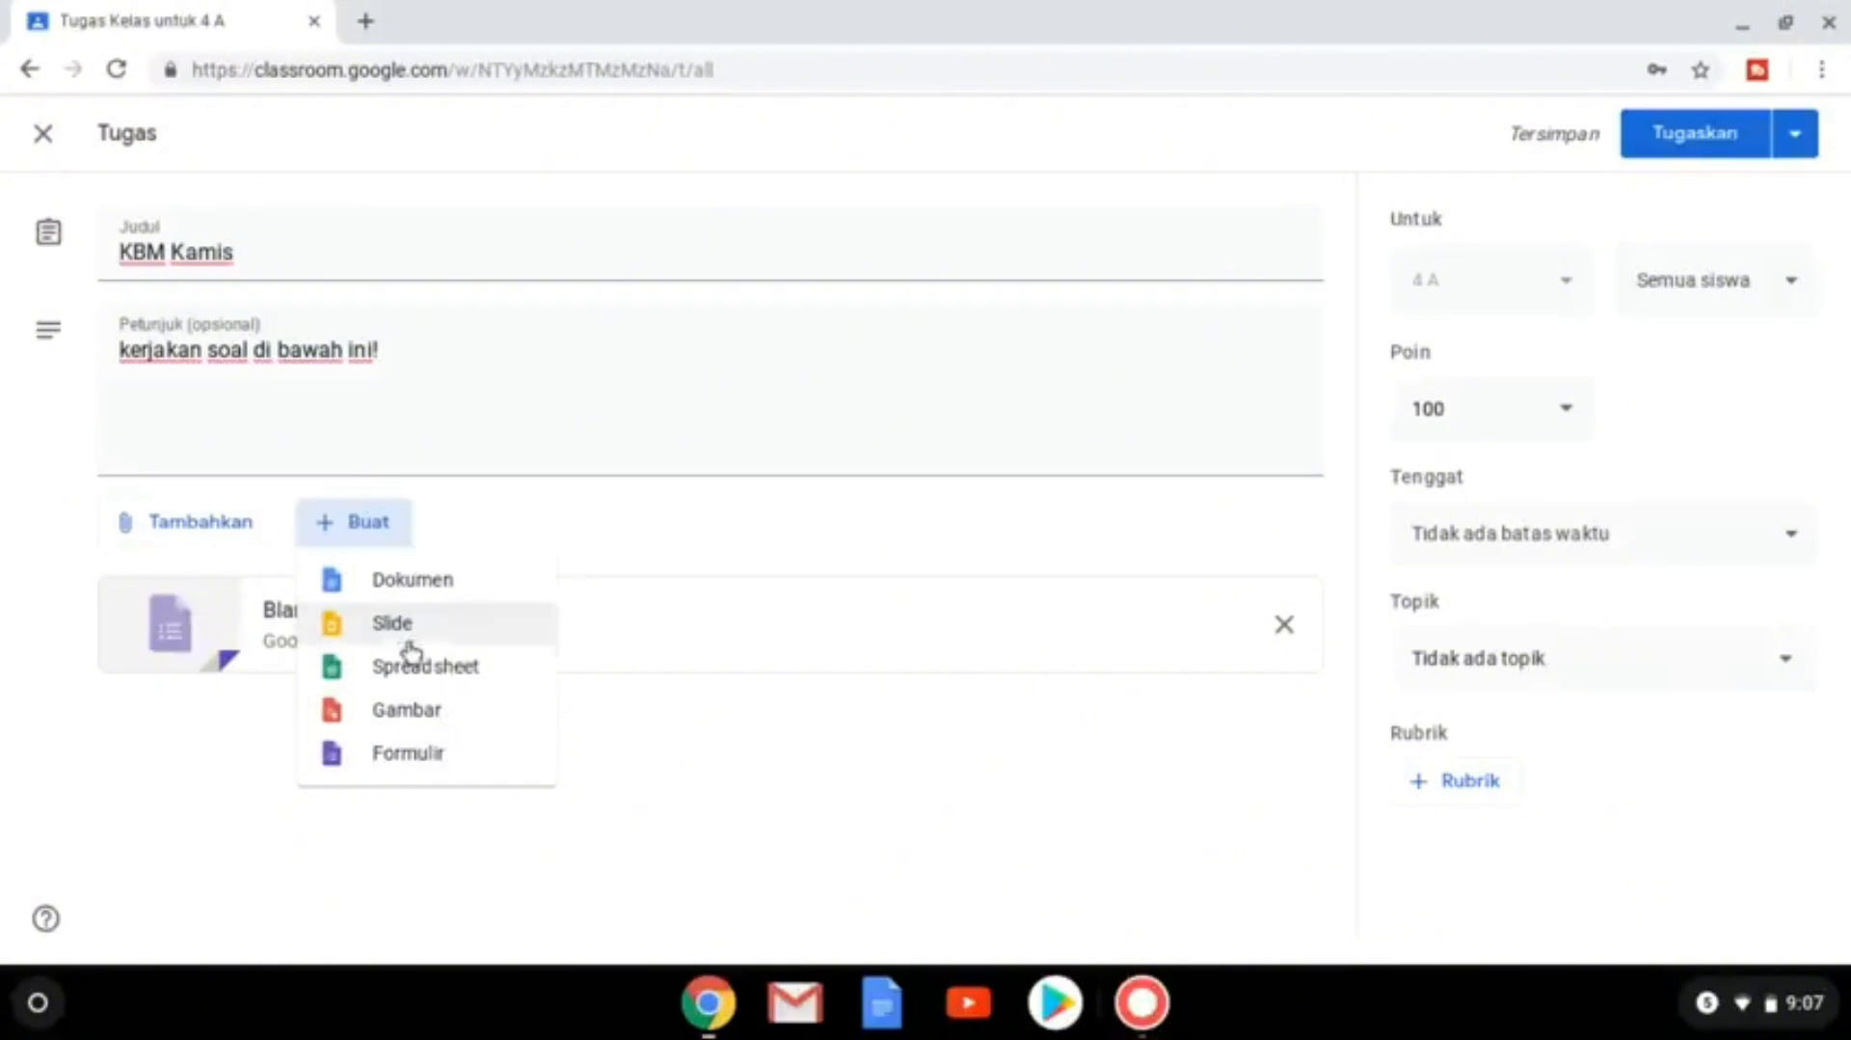
left_click(547, 511)
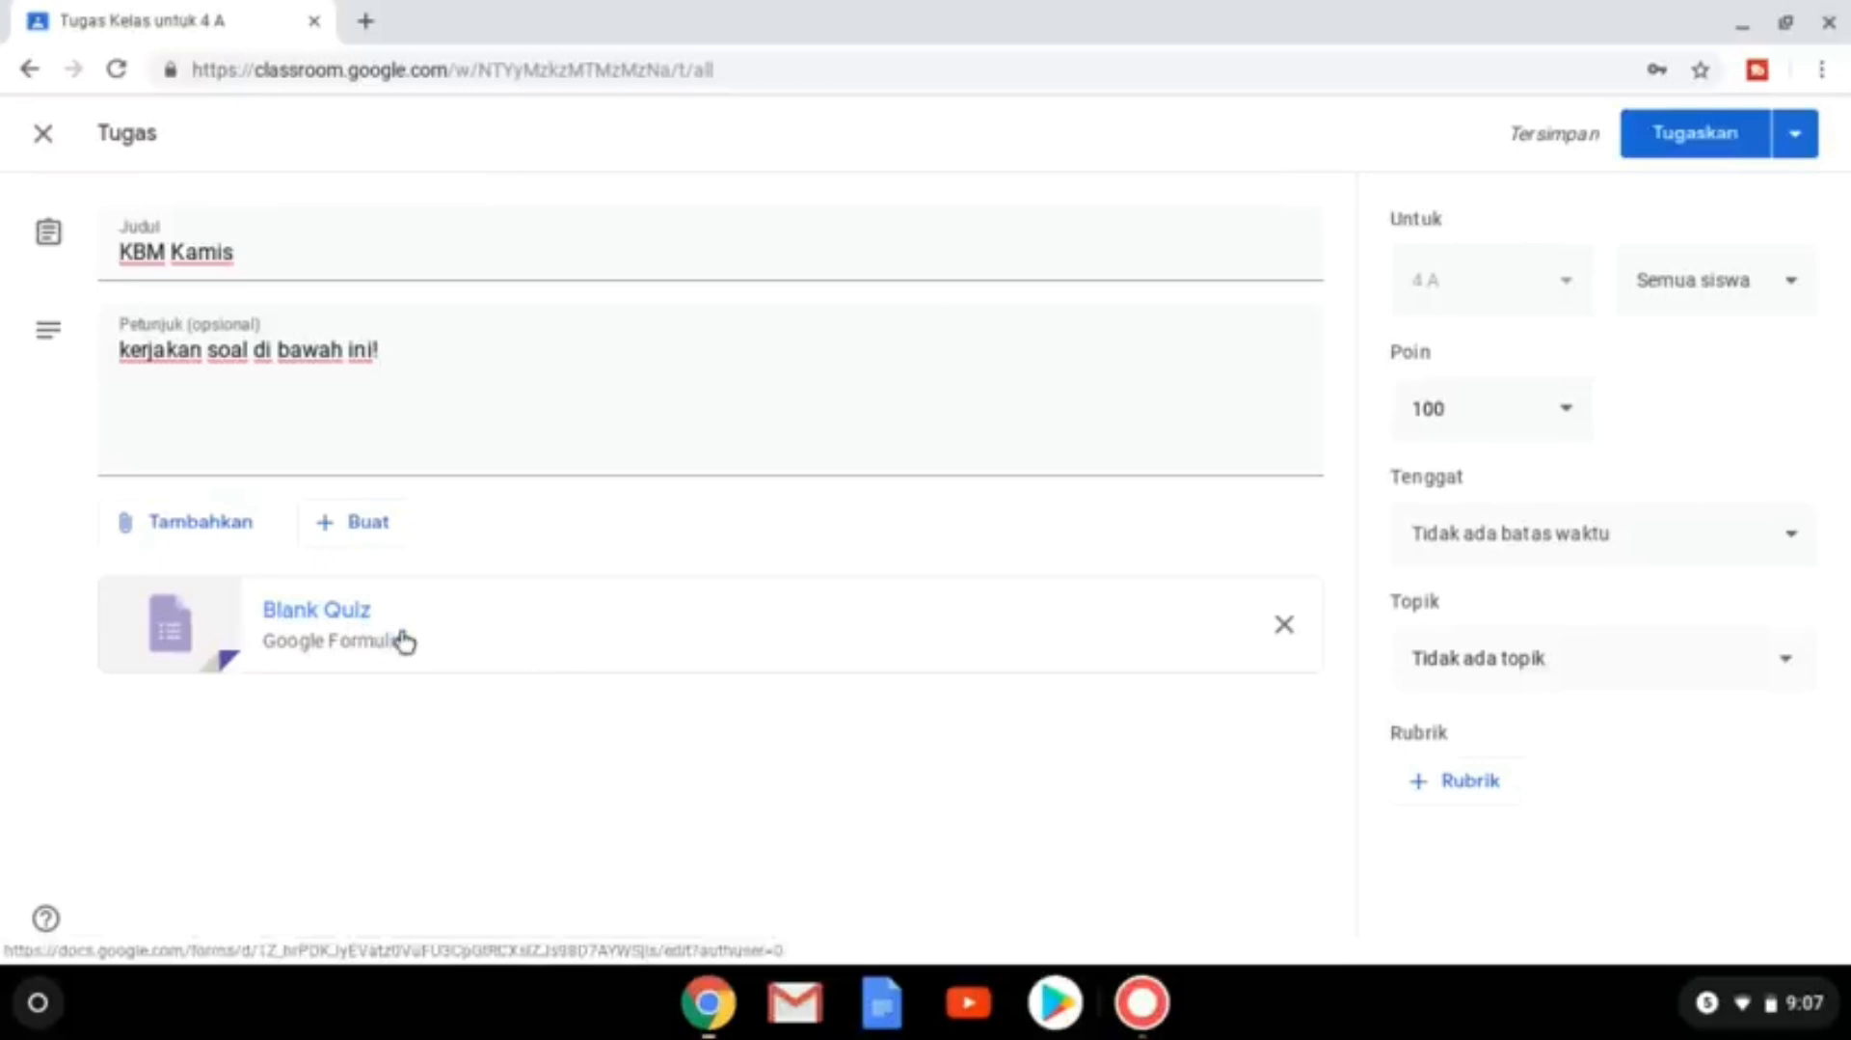
Open the attached Blank Quiz form and rename its title and file name to 'PR'.
left_click(354, 622)
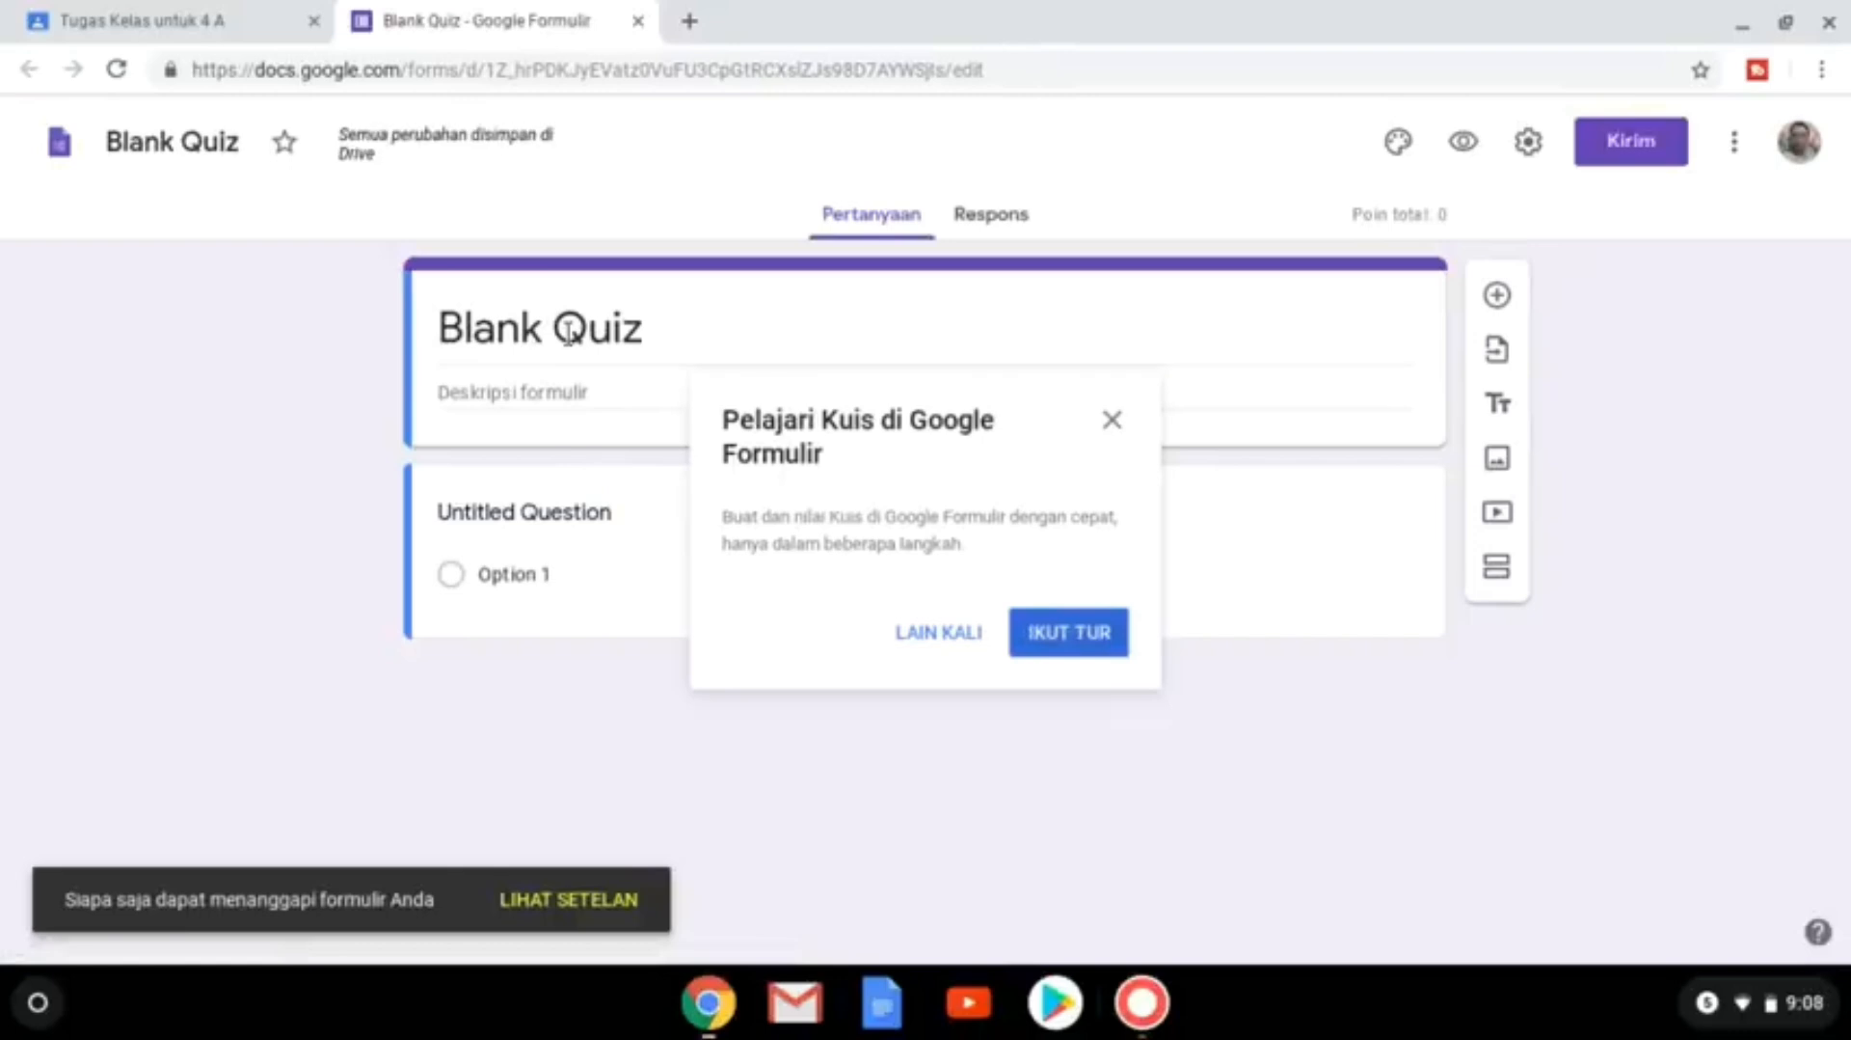
left_click(662, 324)
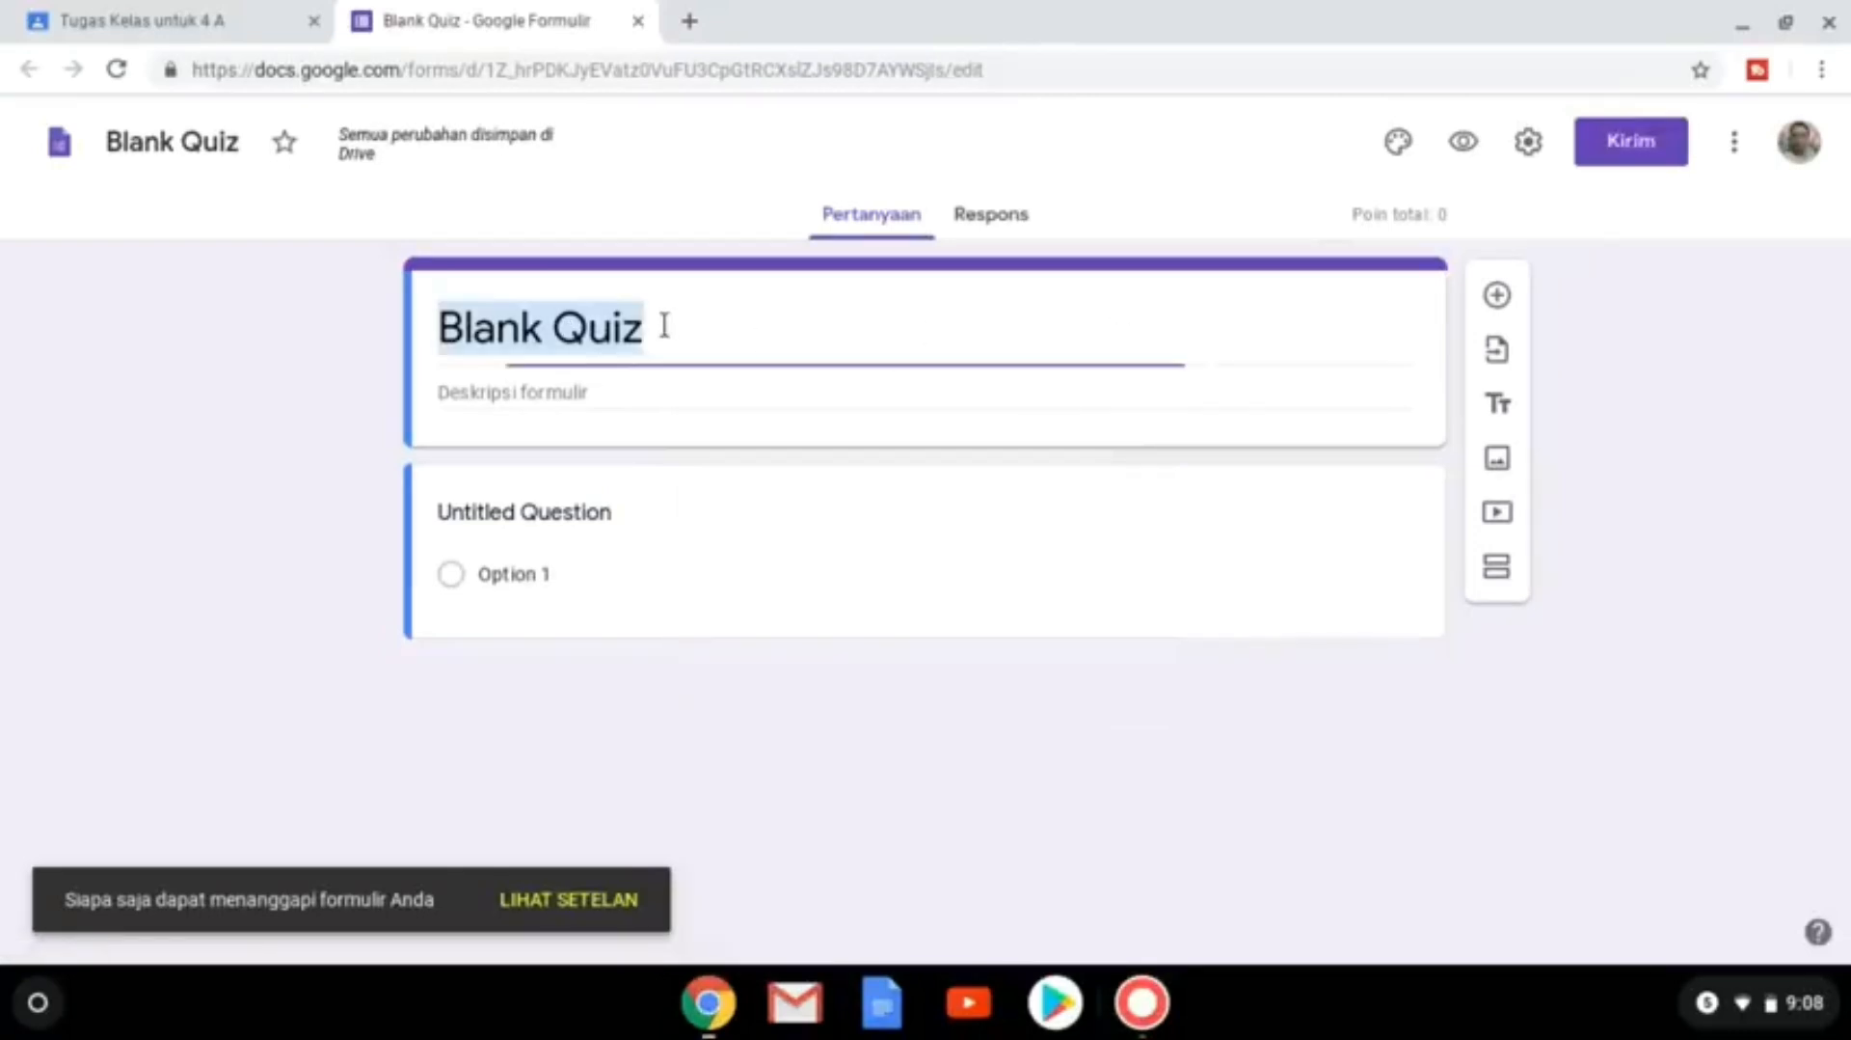
type("PR")
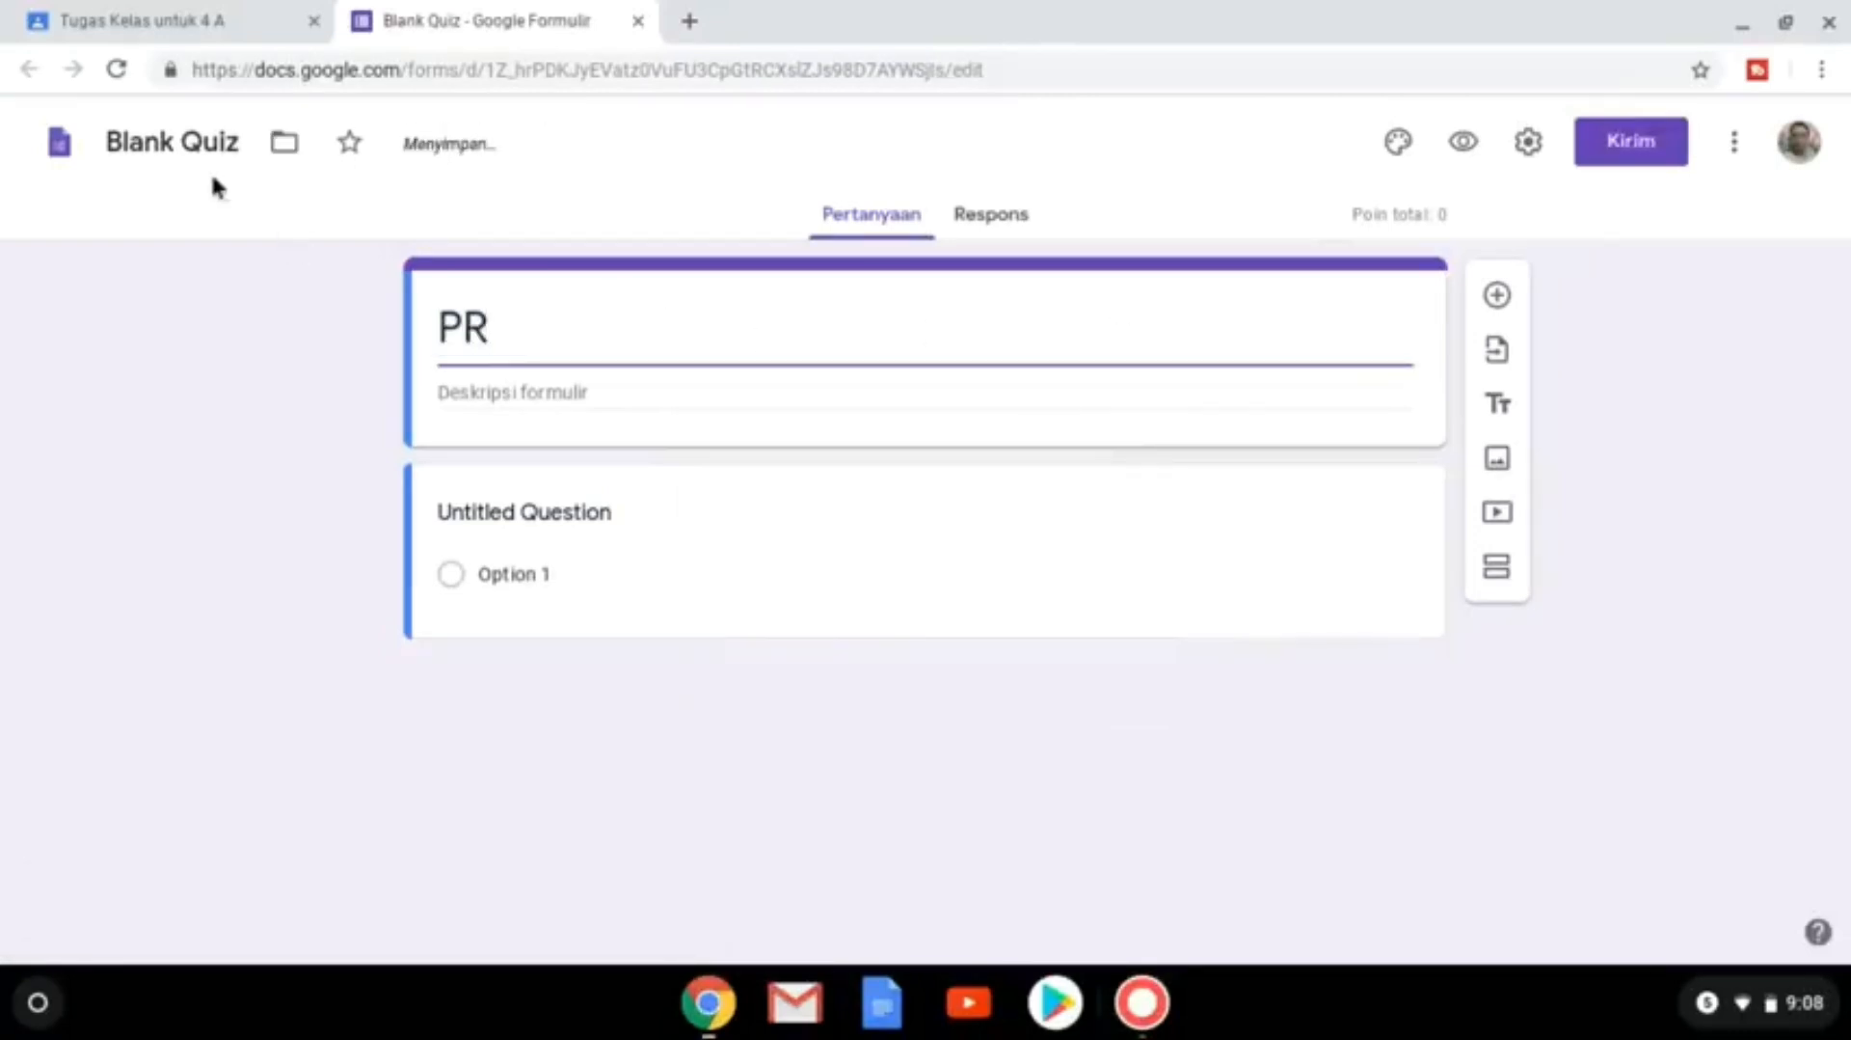
left_click(166, 147)
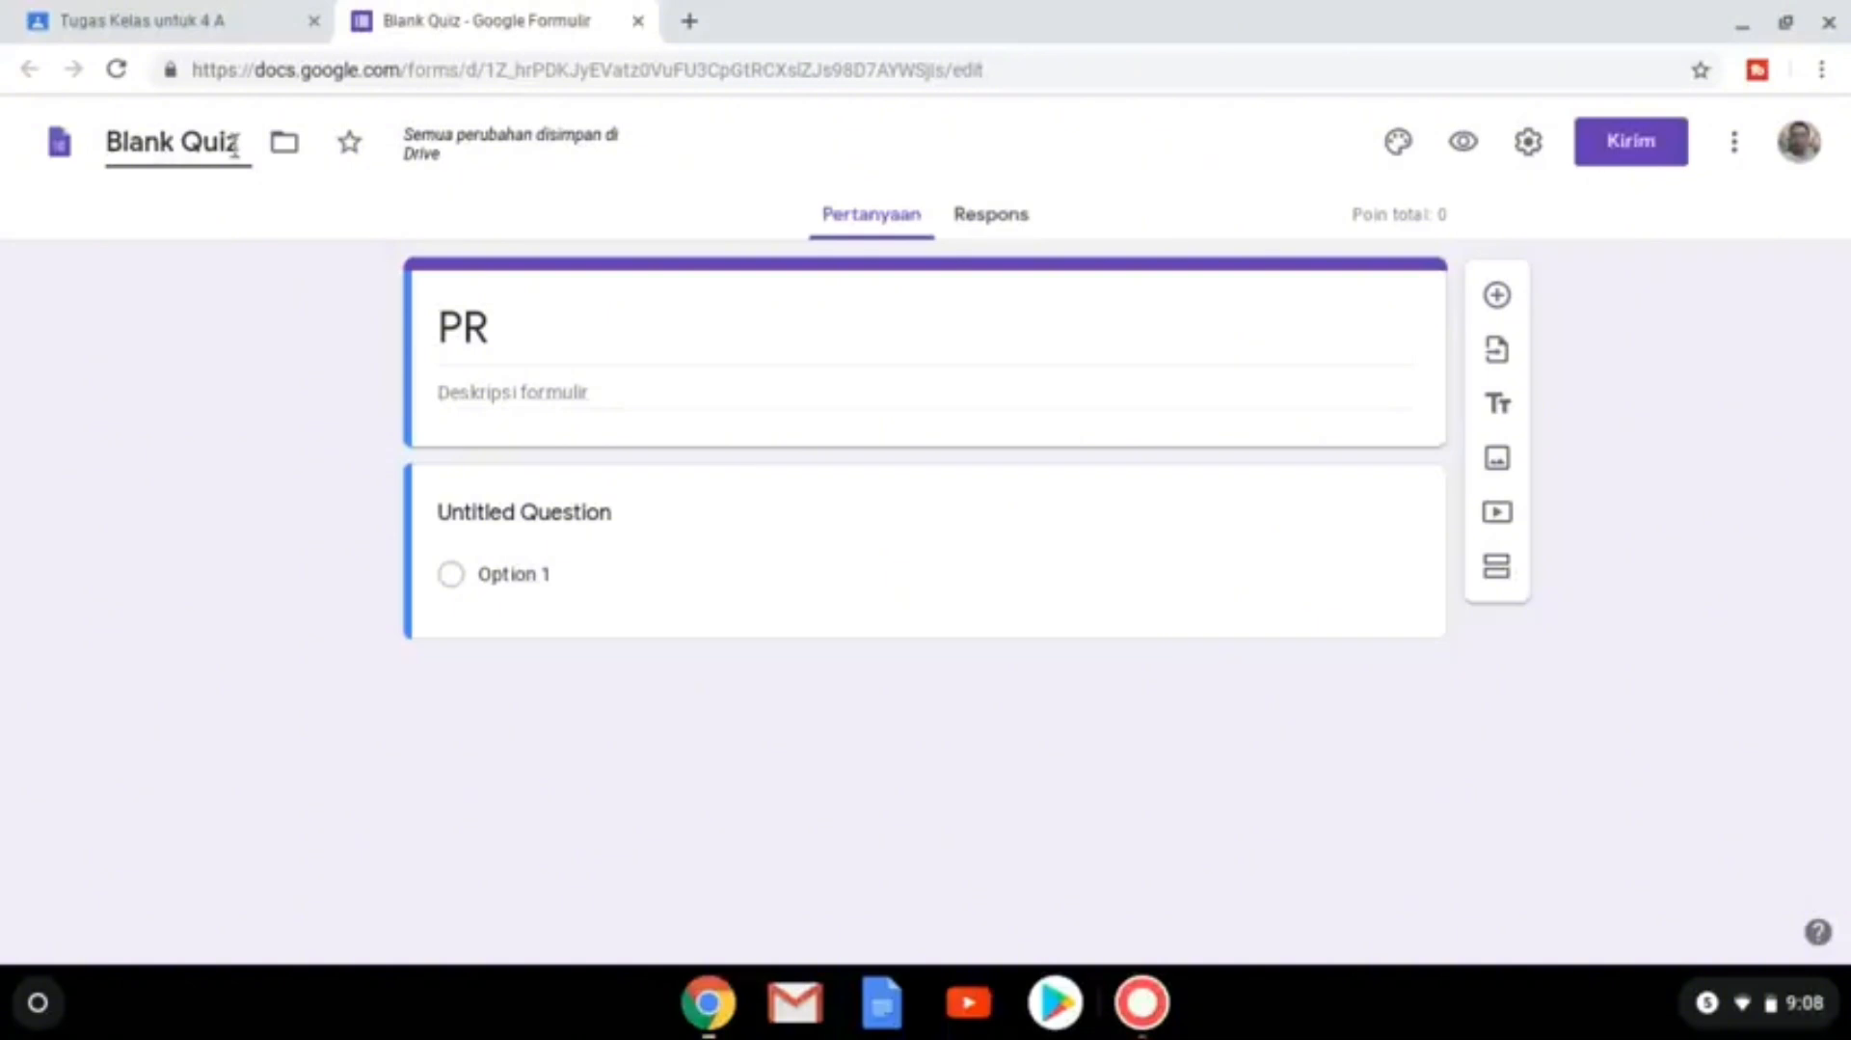
left_click(554, 349)
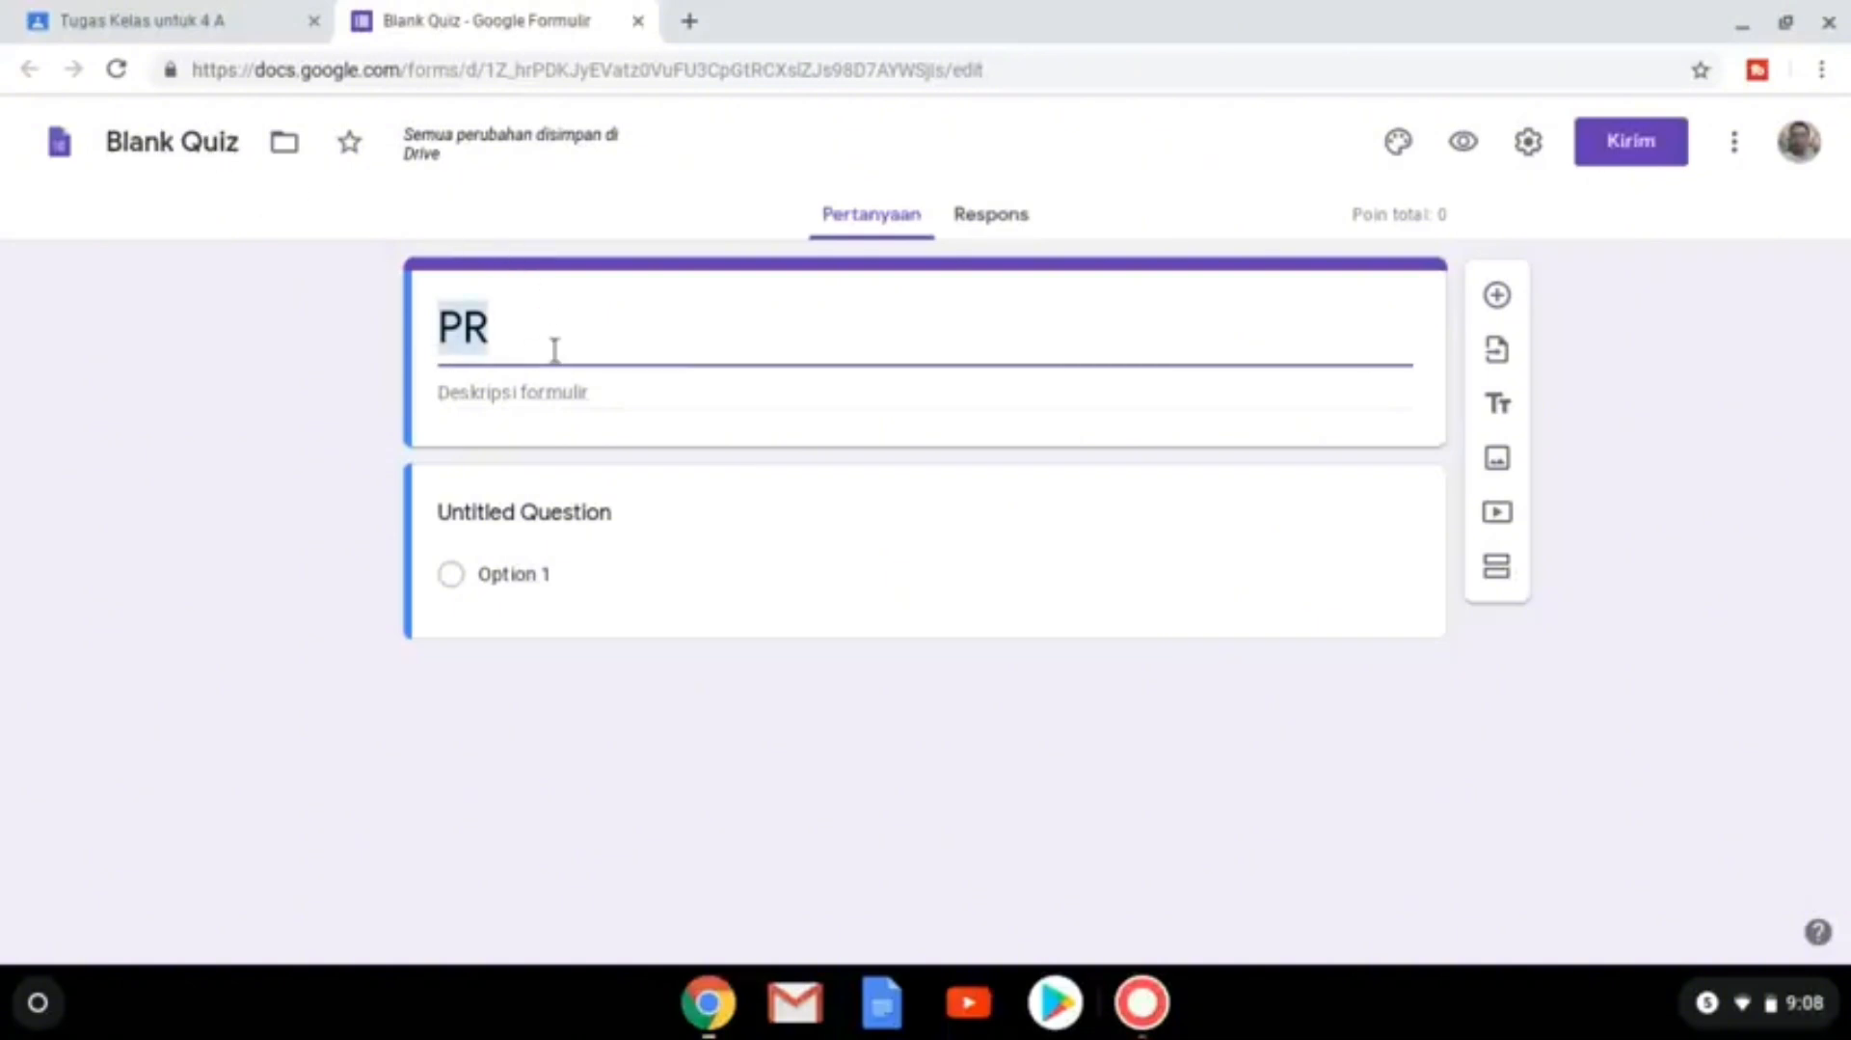
left_click(231, 144)
key("BackSpace")
key("BackSpace")
key("BackSpace")
key("BackSpace")
key("BackSpace")
key("BackSpace")
key("BackSpace")
key("BackSpace")
key("BackSpace")
key("BackSpace")
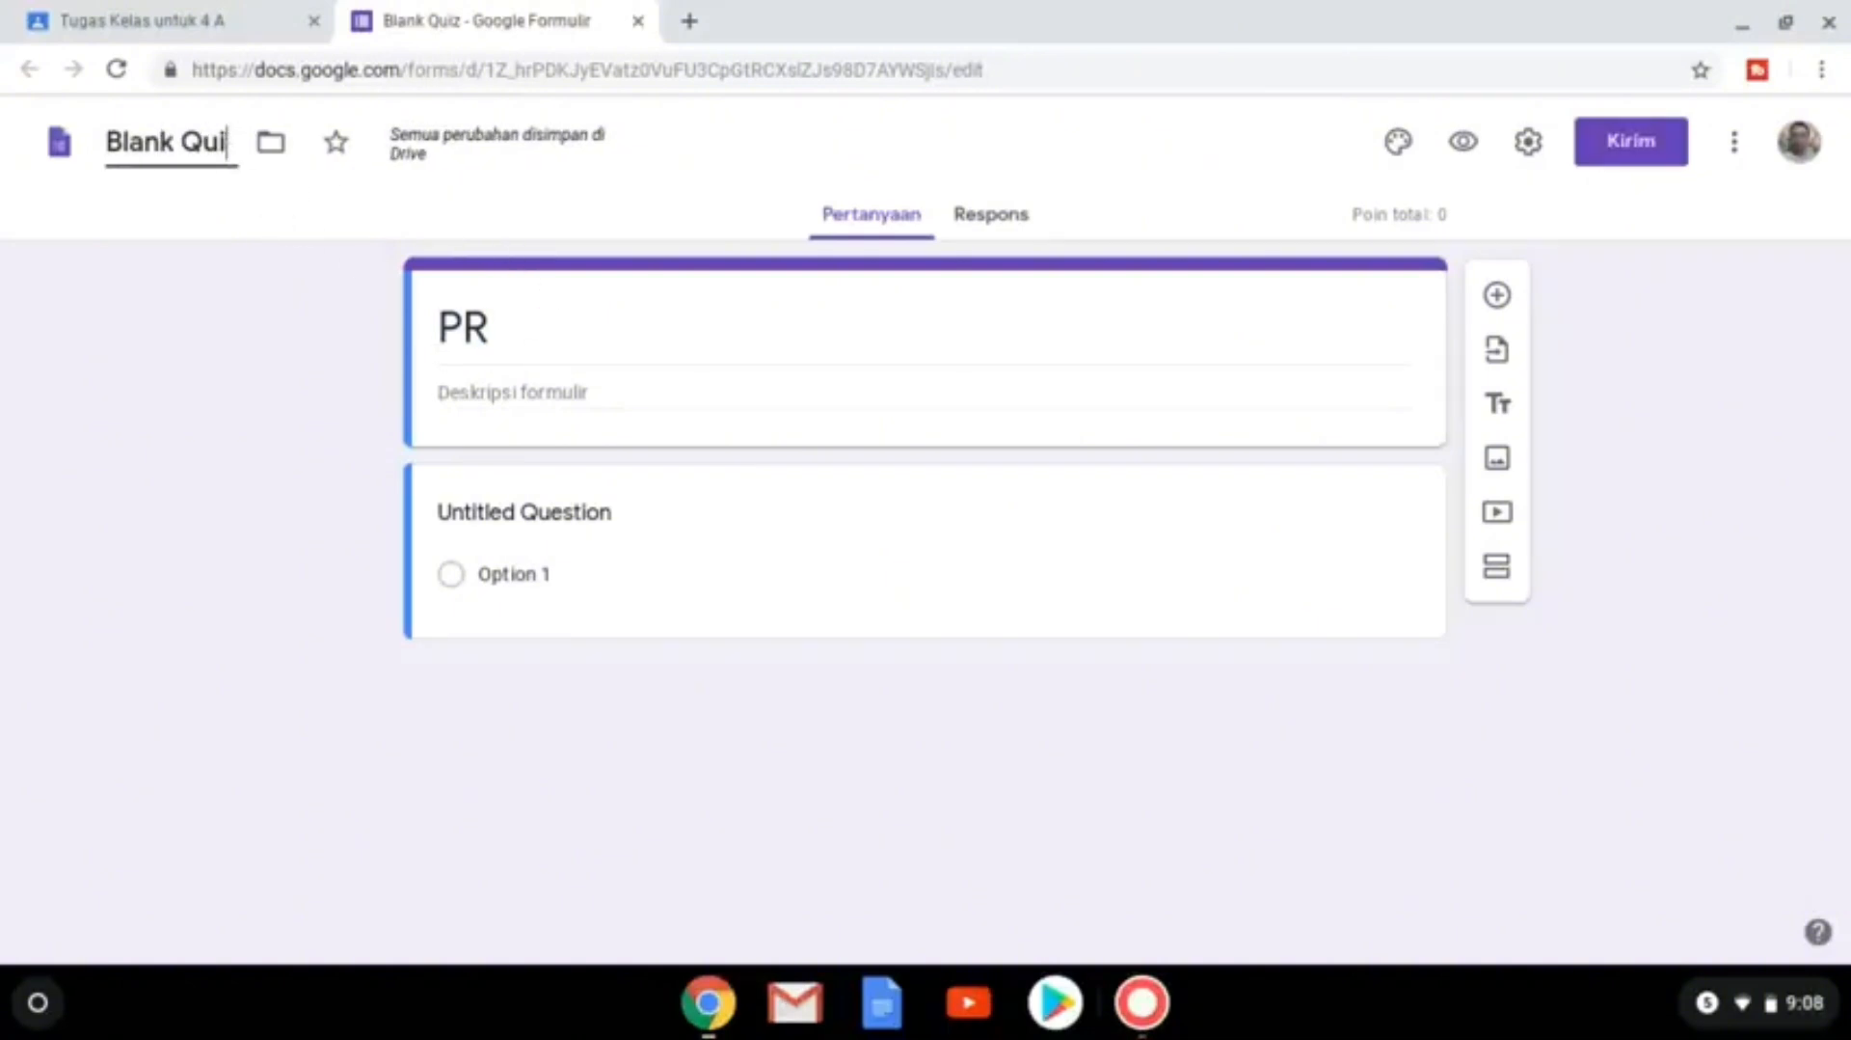
type("PR")
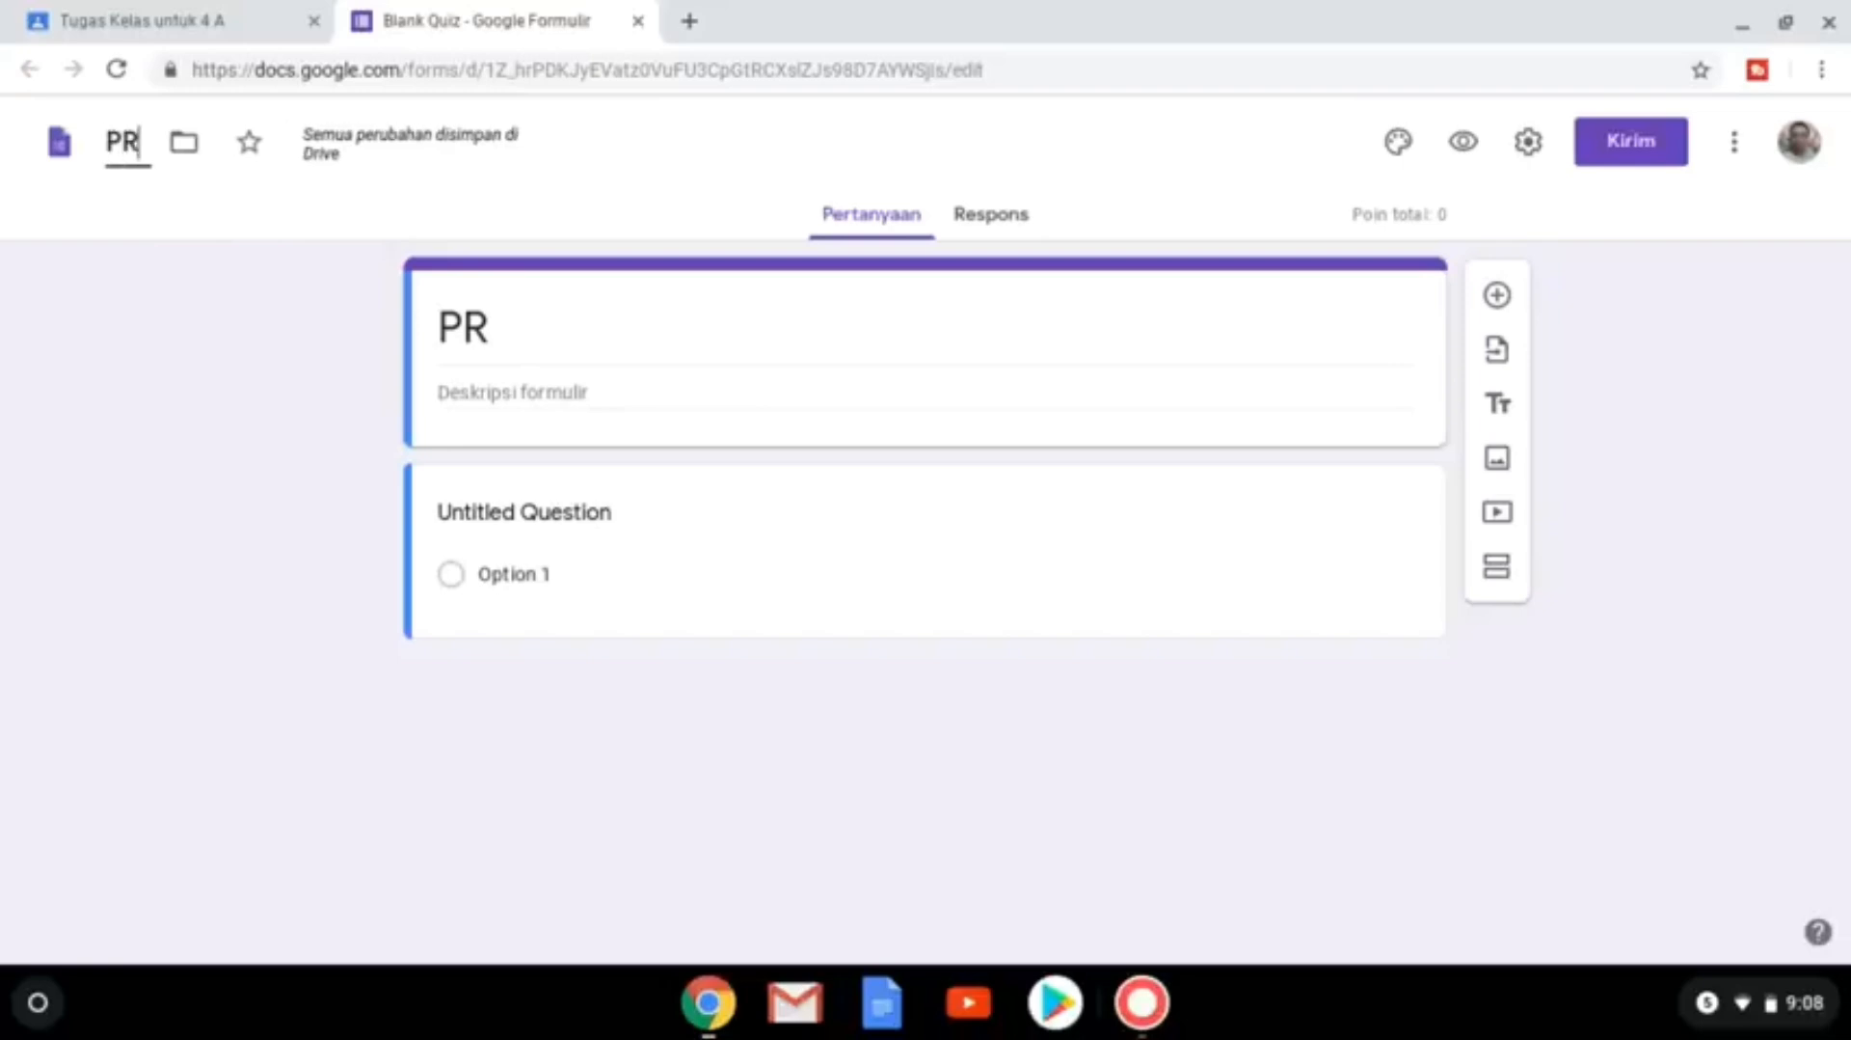
left_click(527, 323)
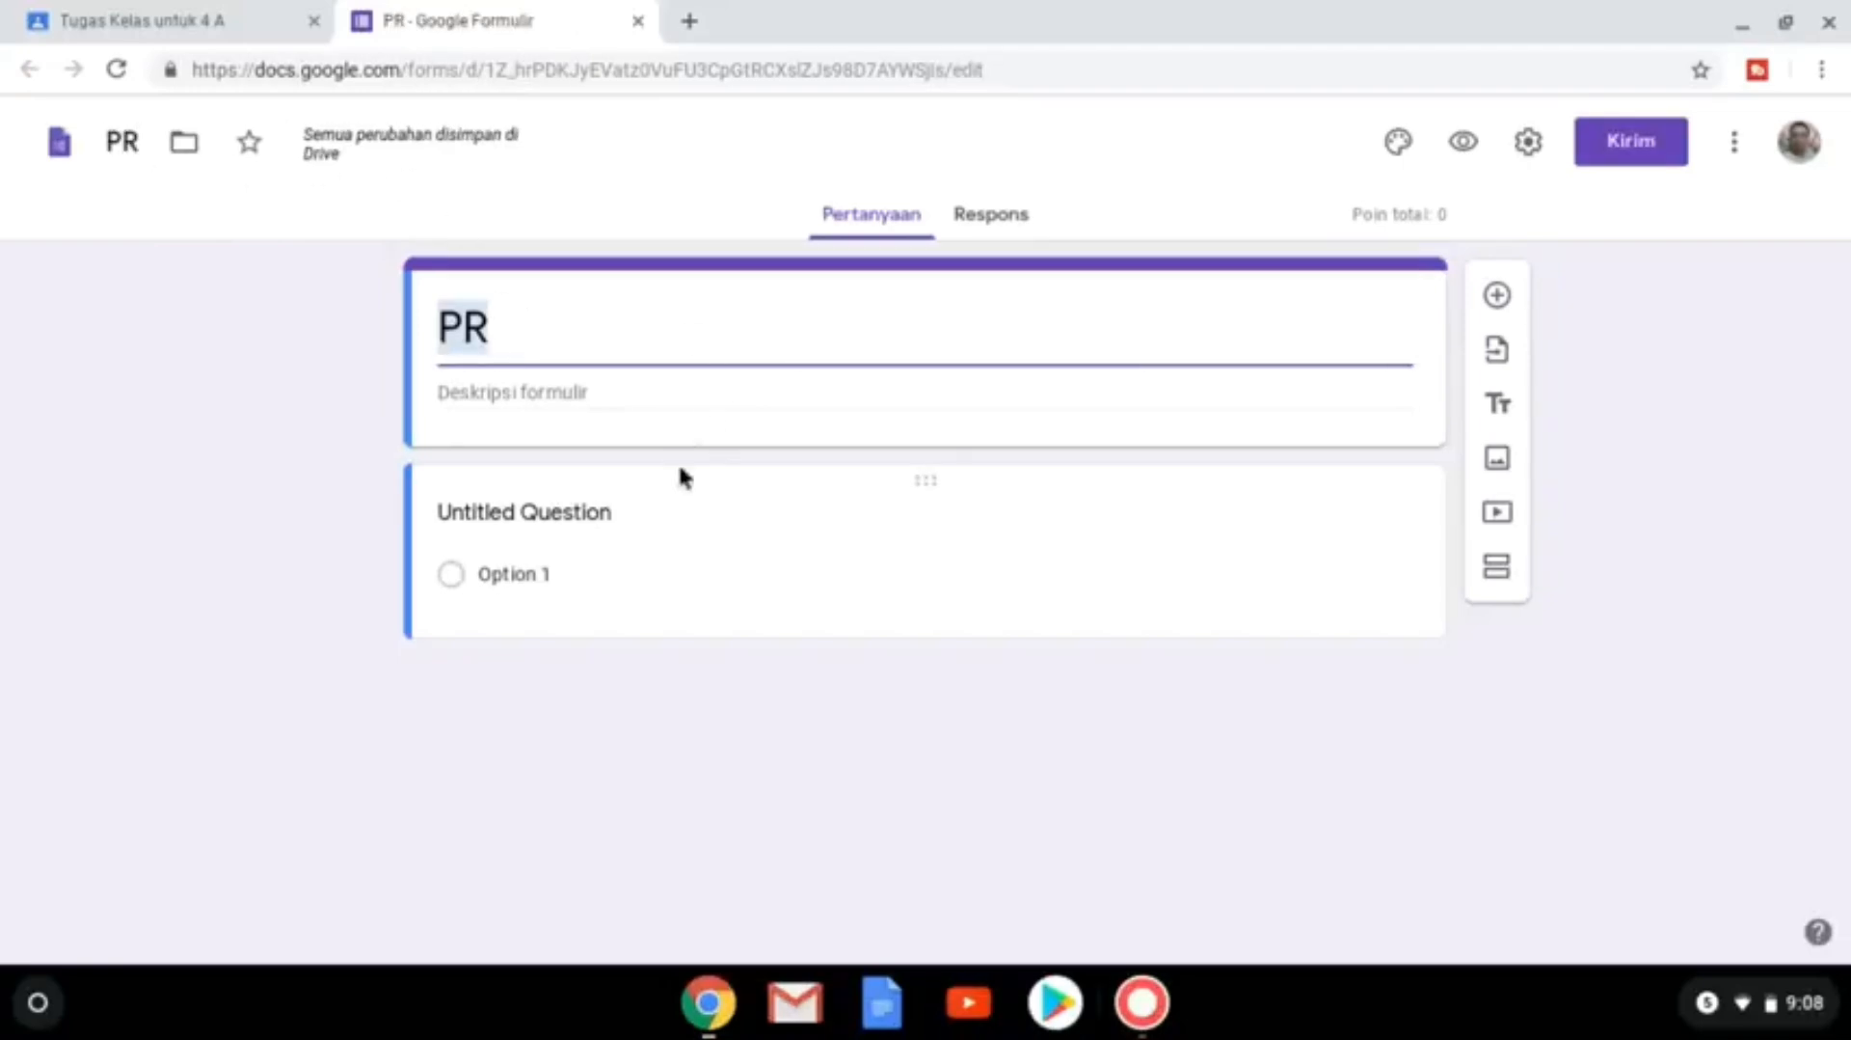
Make the first question a required short-answer 'Nama' and add another question.
left_click(574, 511)
type("Nama")
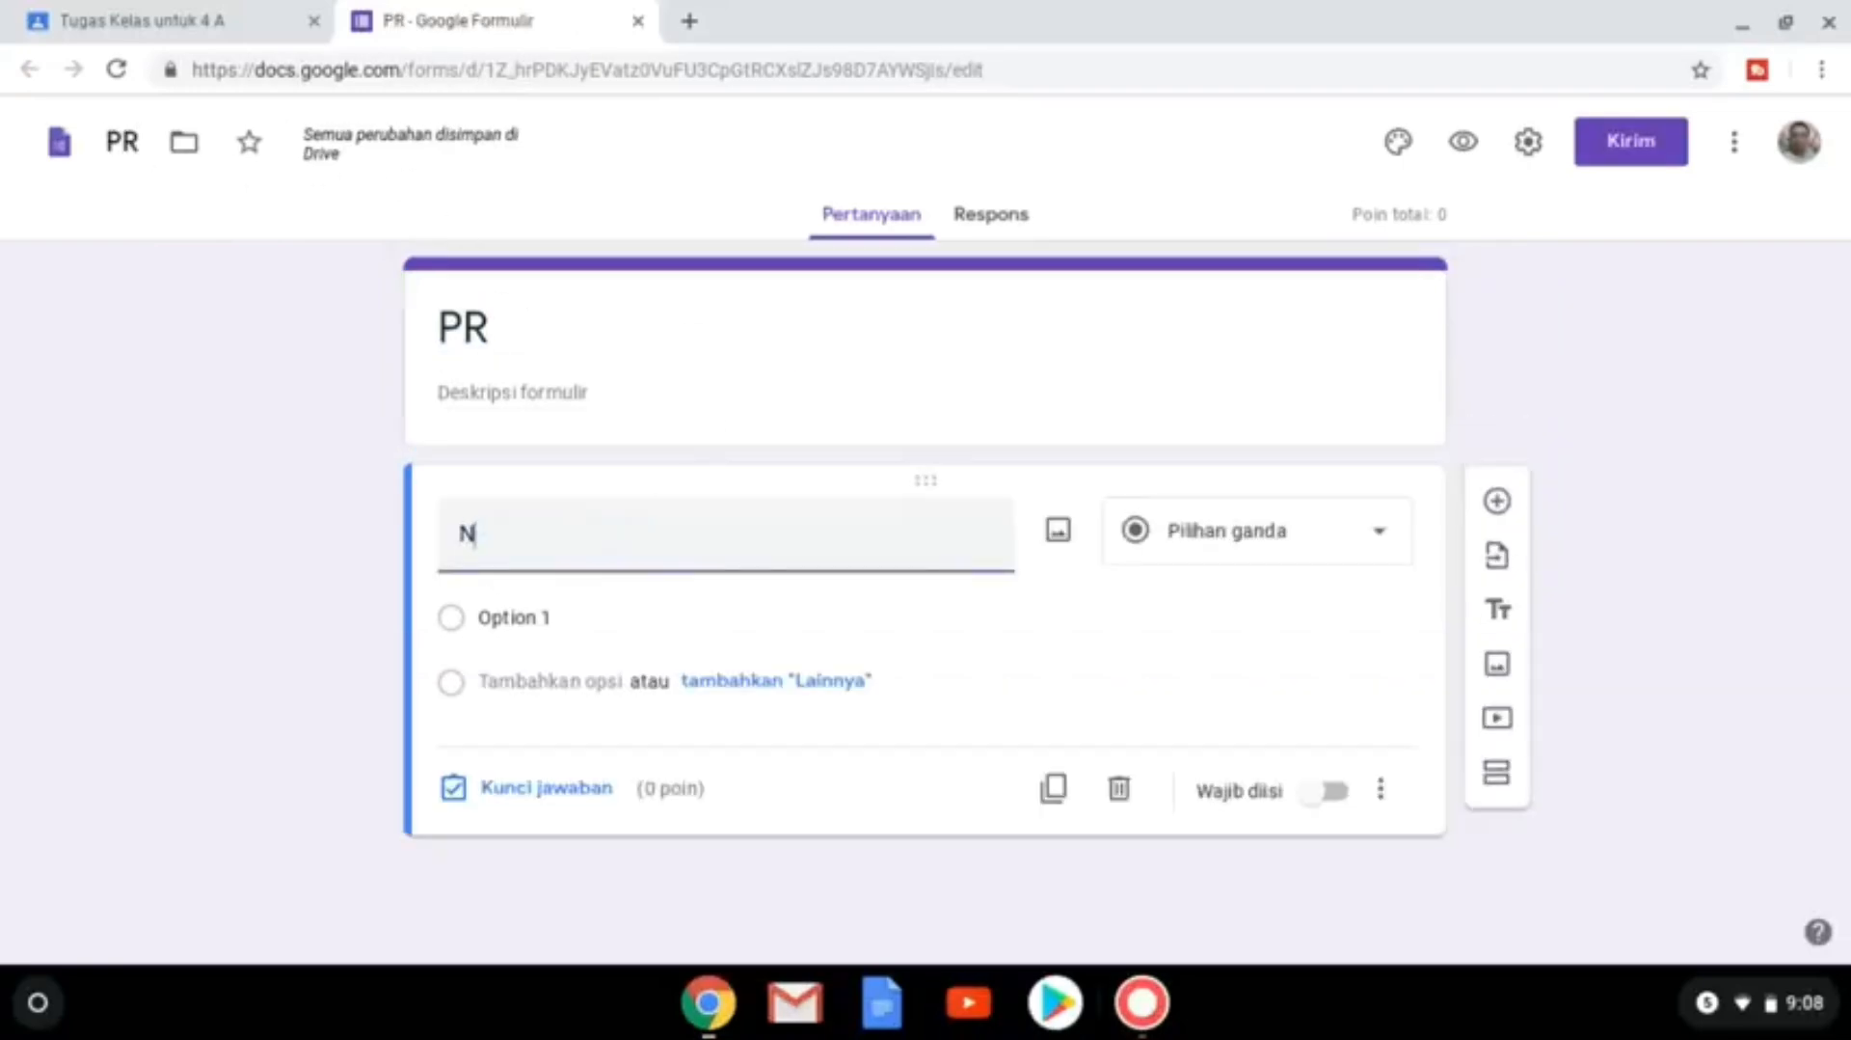
left_click(1204, 547)
left_click(1248, 175)
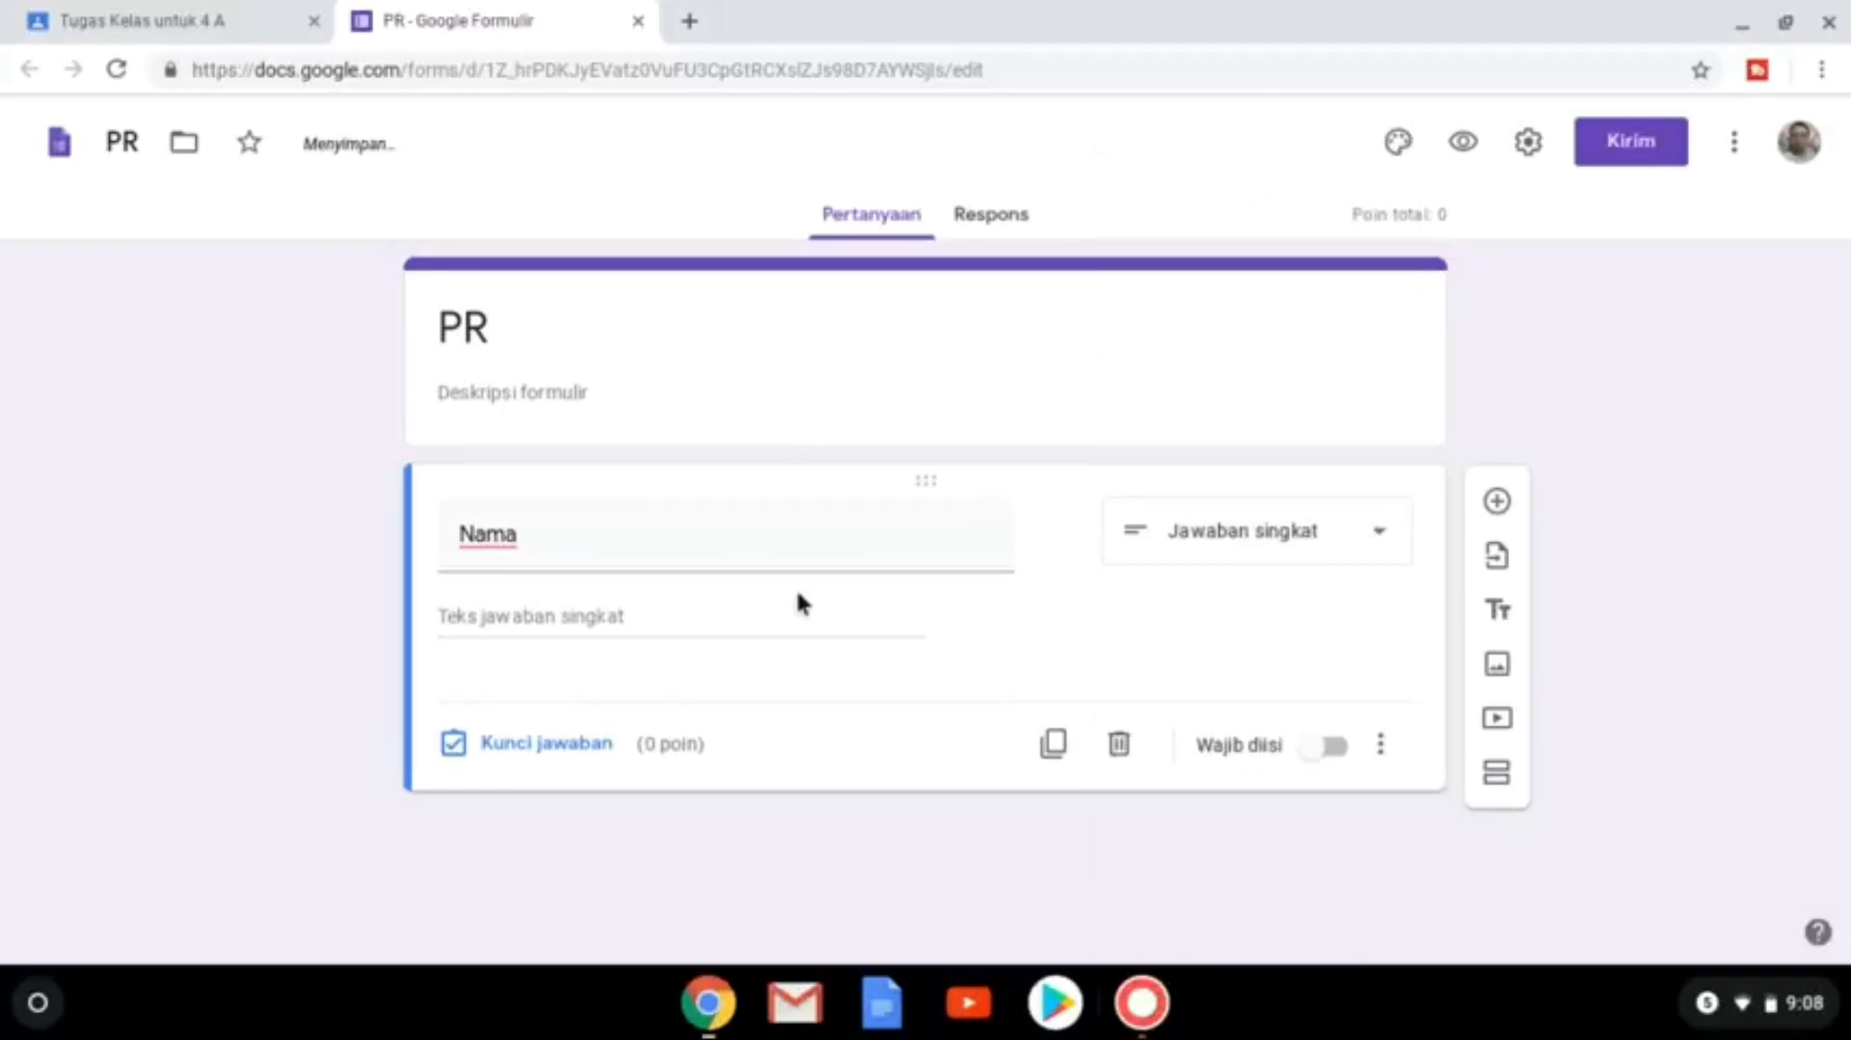
left_click(1342, 760)
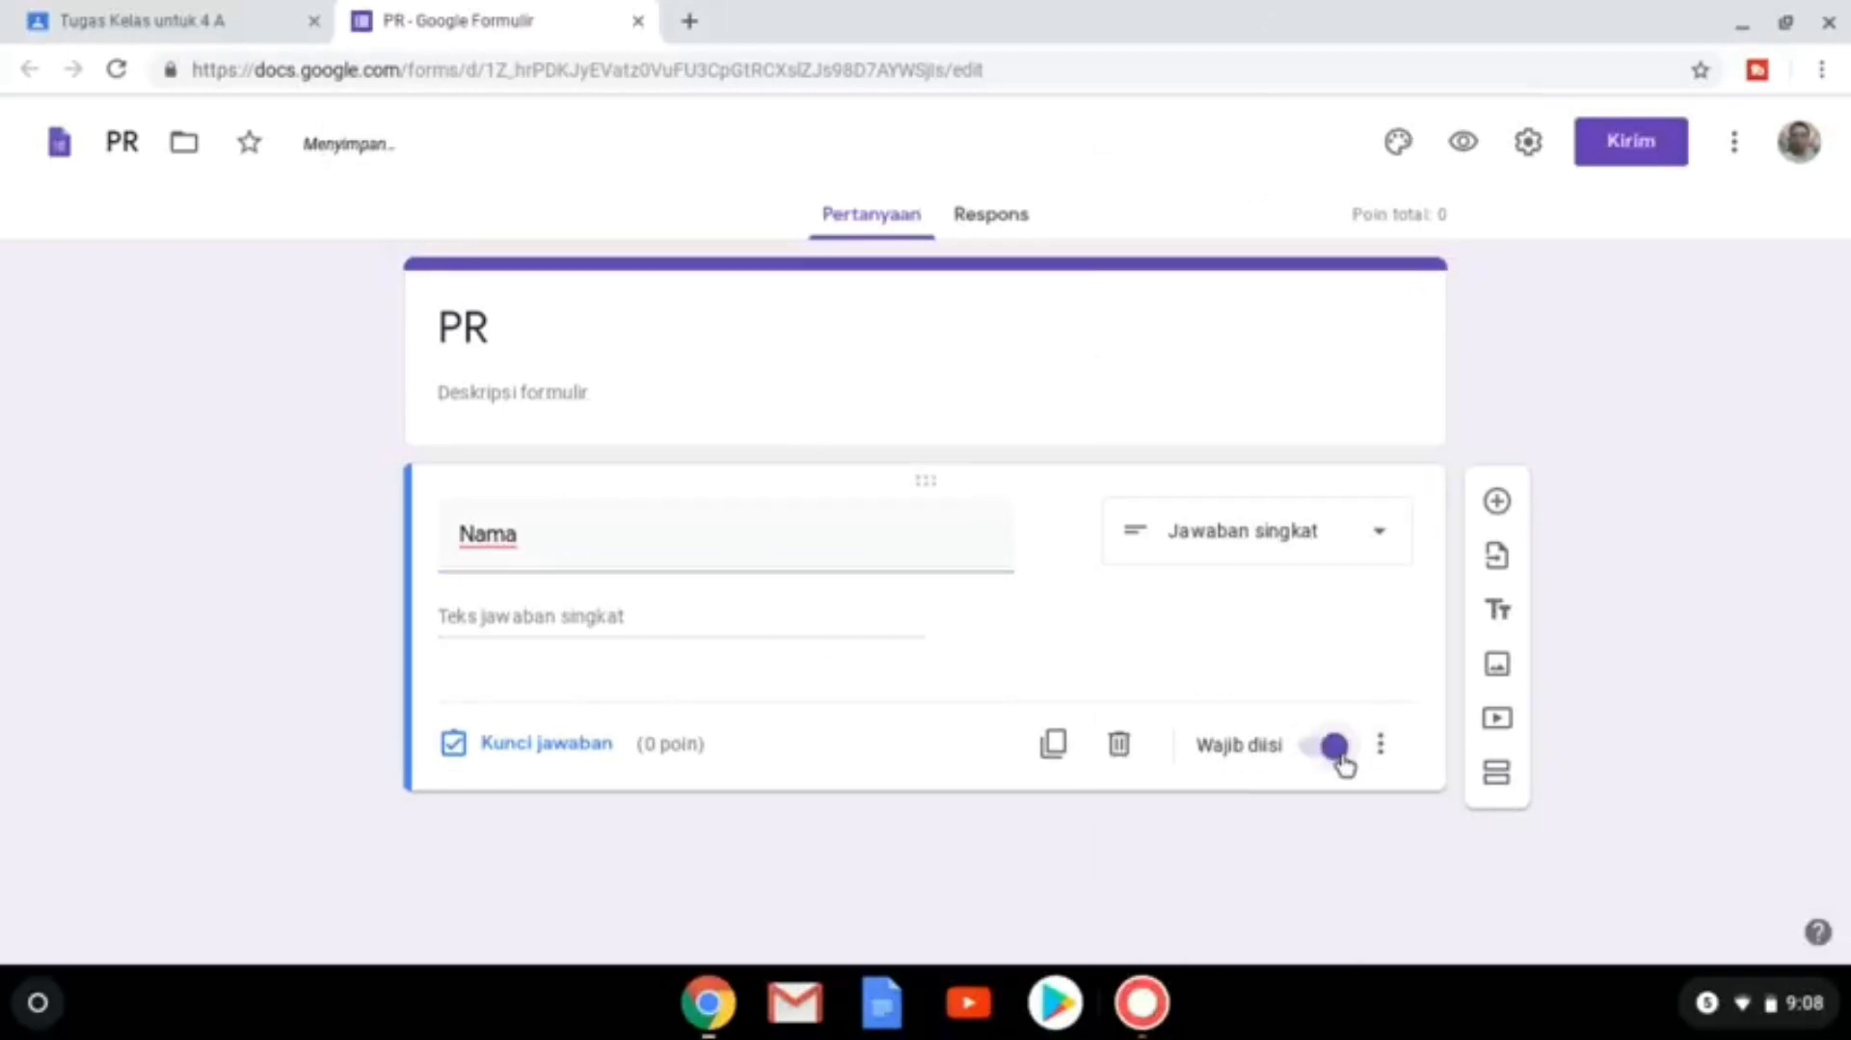
left_click(1497, 502)
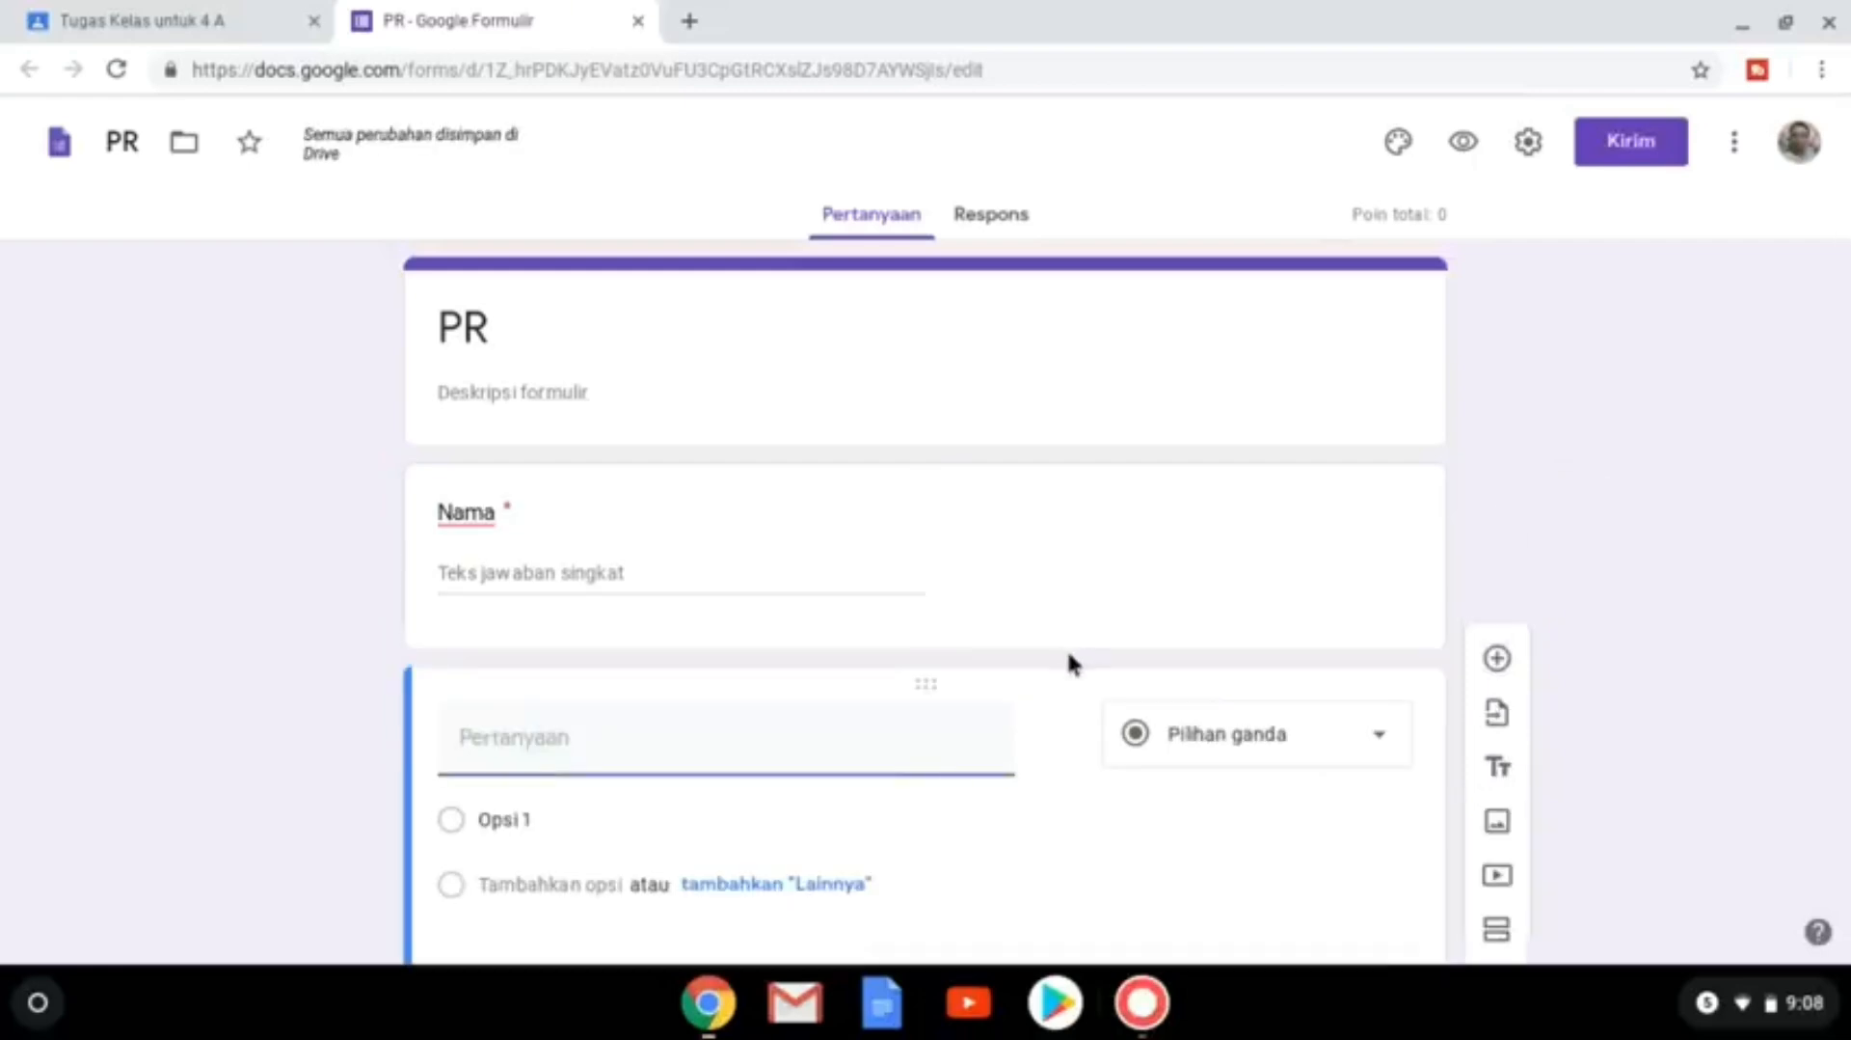
Set the new question to 'Kelas', multiple choice with options 4A and 4B, required.
type("Kelas")
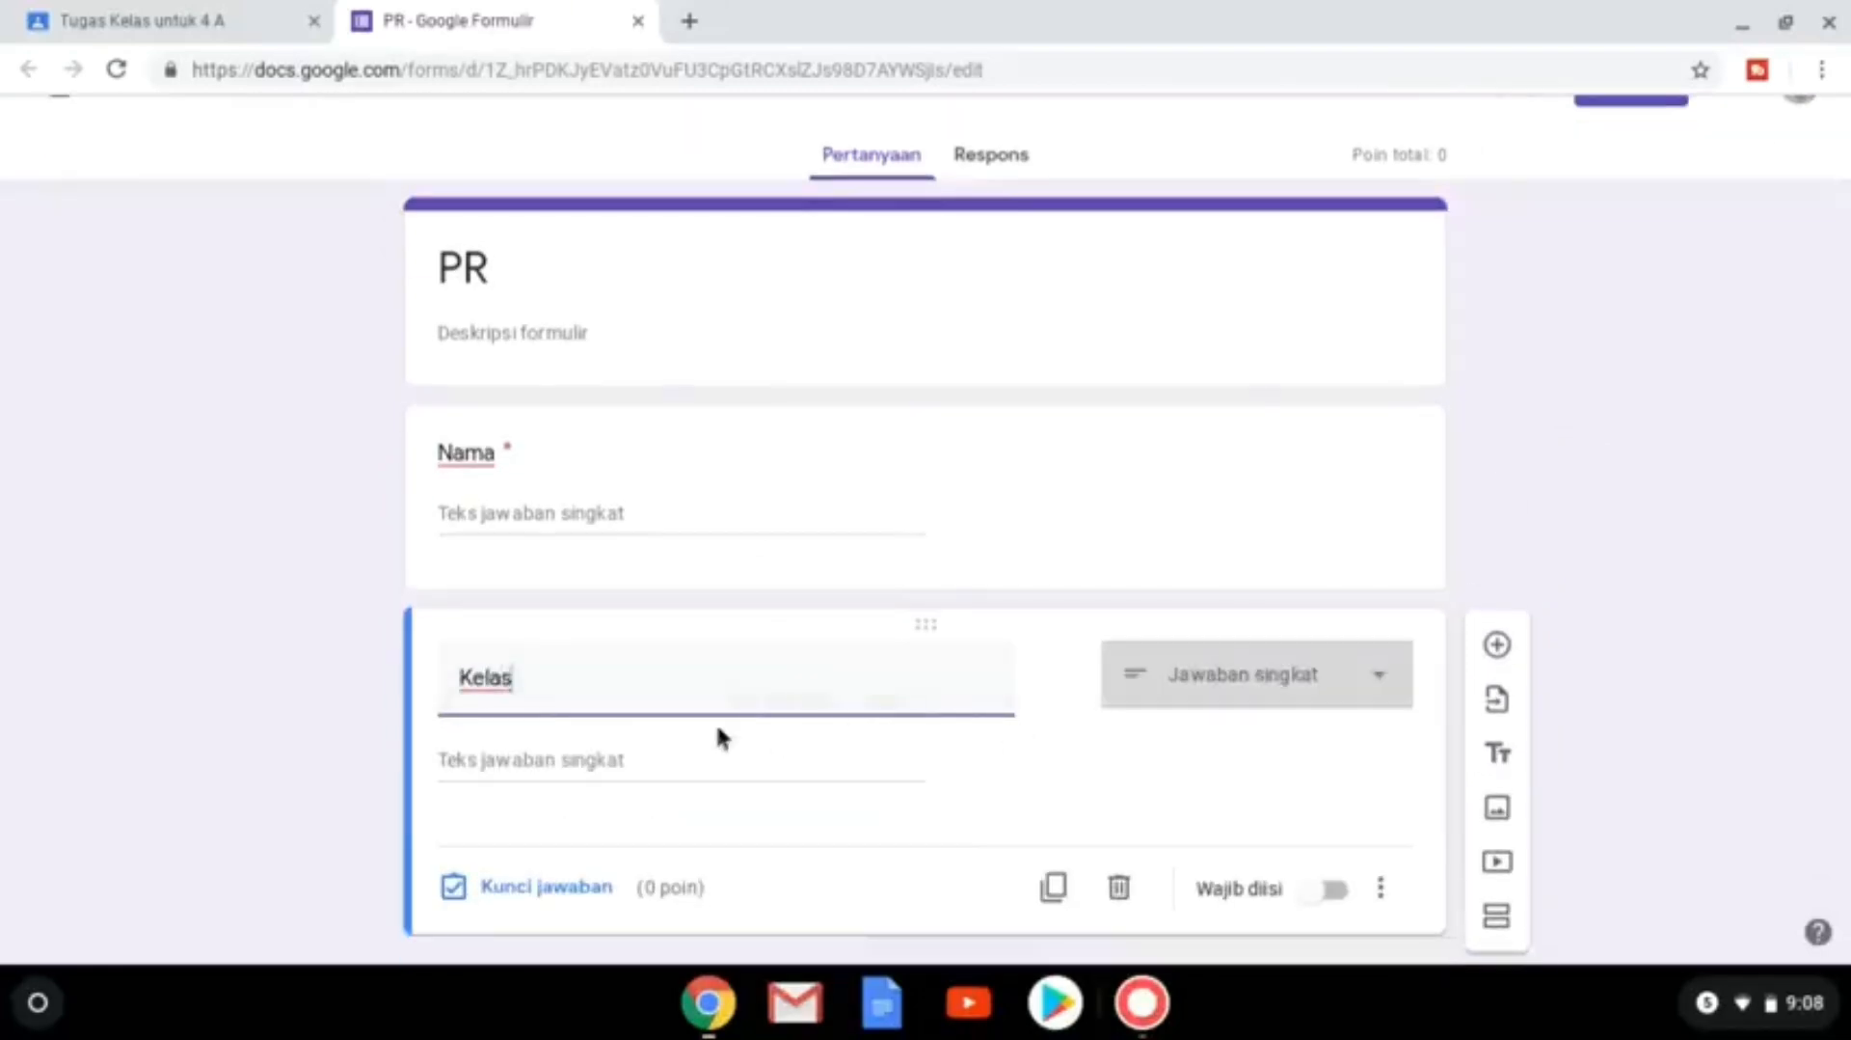
left_click(1155, 678)
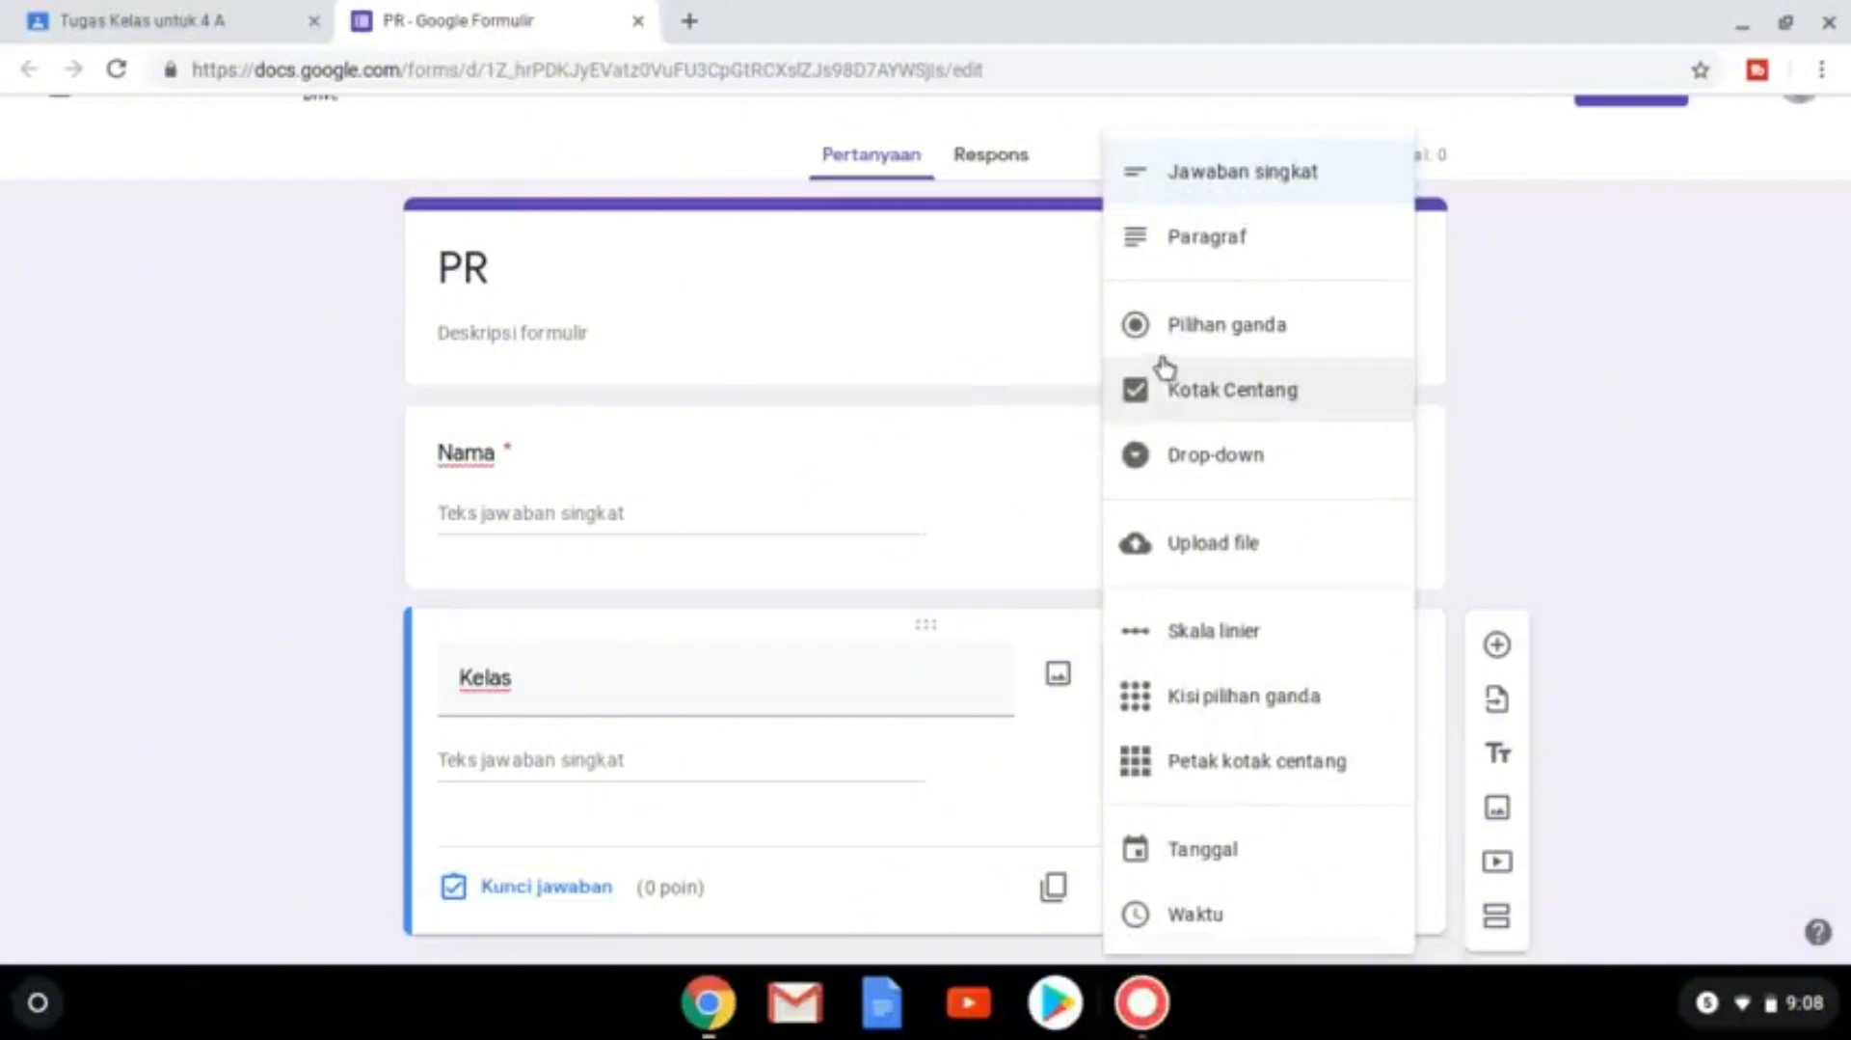
left_click(1162, 344)
left_click(530, 749)
type("4A")
left_click(506, 883)
type("3")
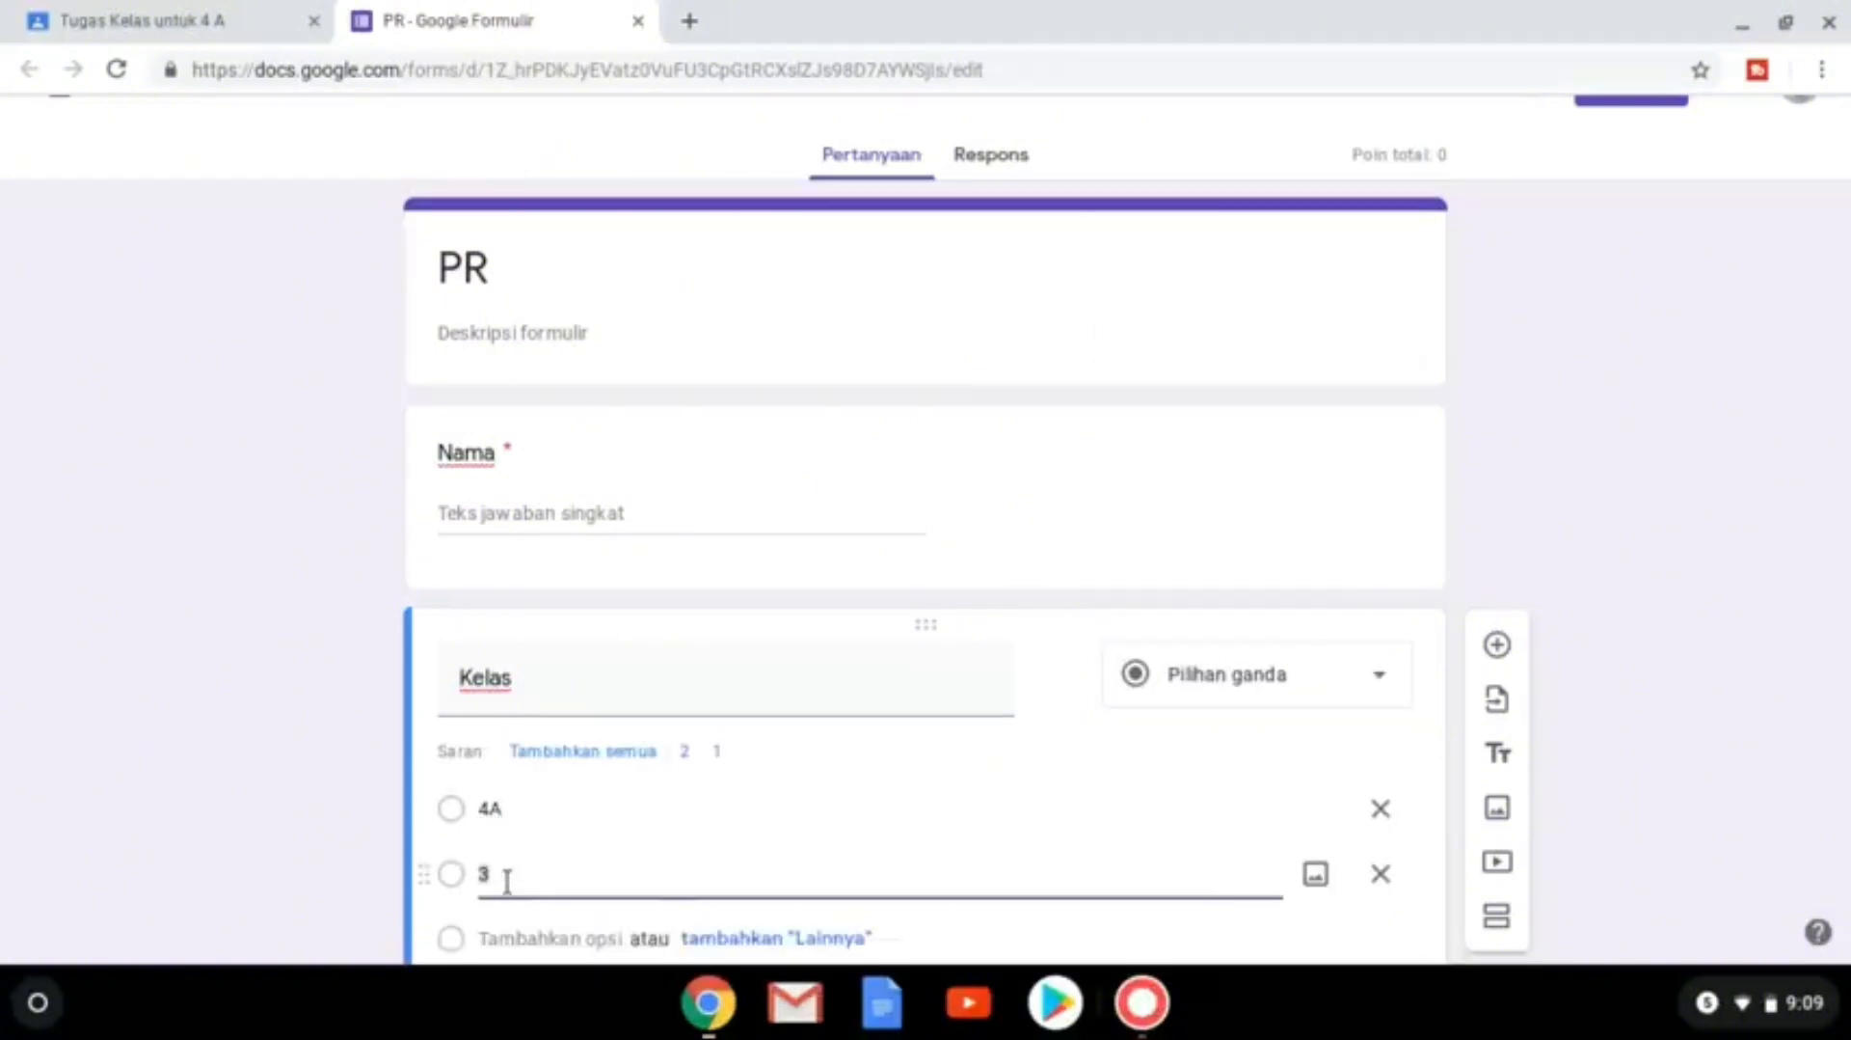
scroll(926, 578, "down", 2)
left_click(980, 805)
left_click(1333, 892)
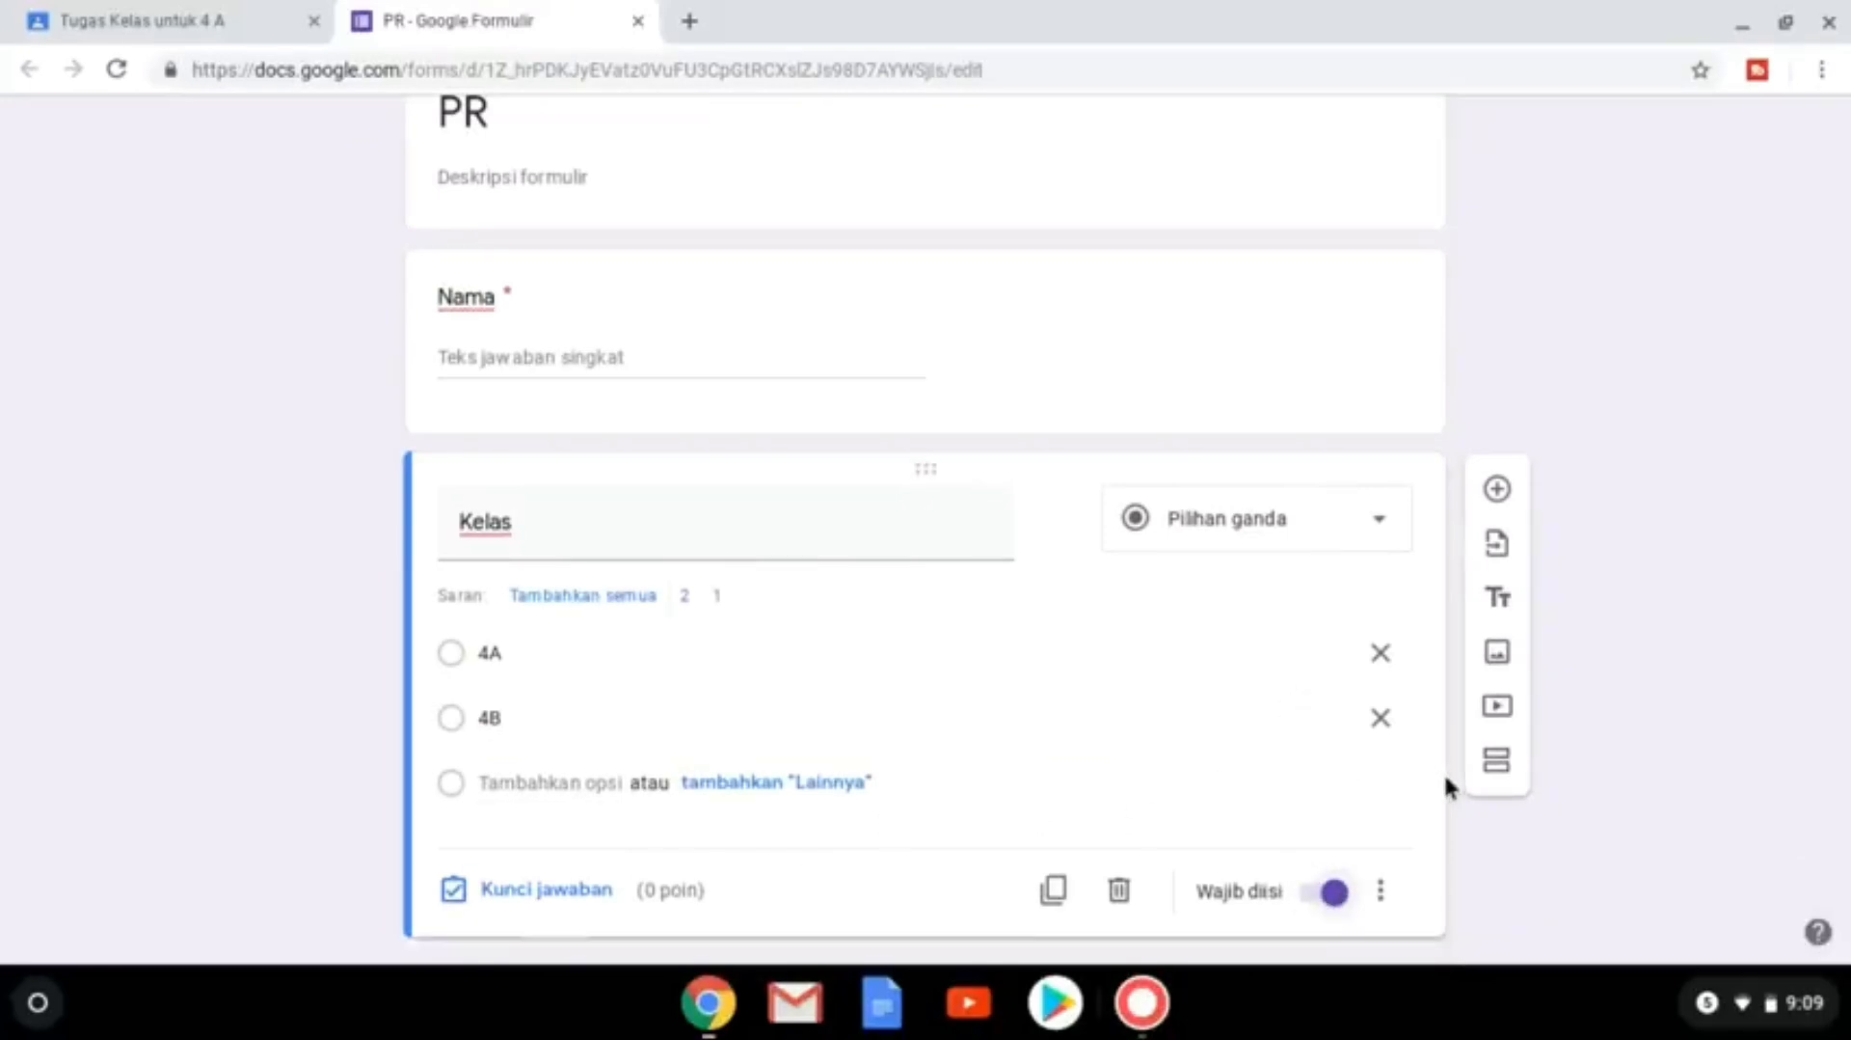
Add a section titled 'Pilihlah jawaban yang tepat!' and start its question '1. 4 + 5 = ....'.
left_click(1499, 772)
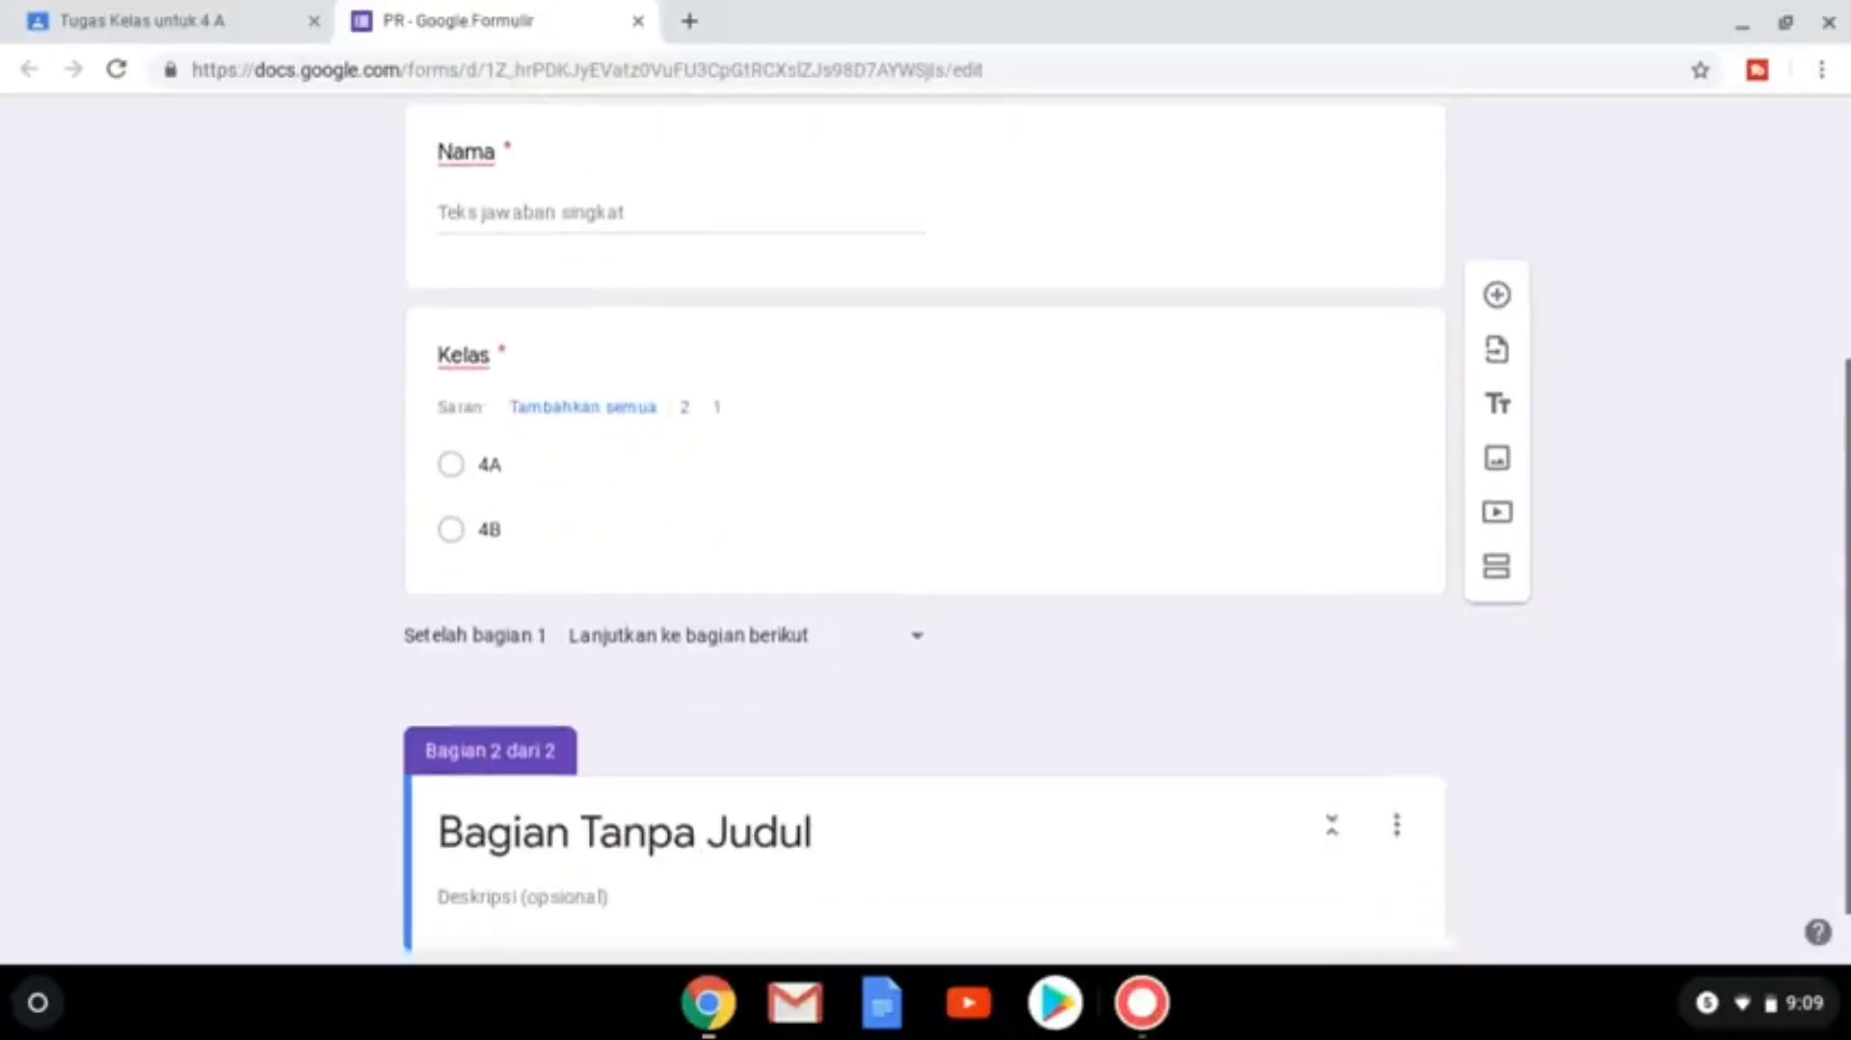
left_click(819, 818)
type("P")
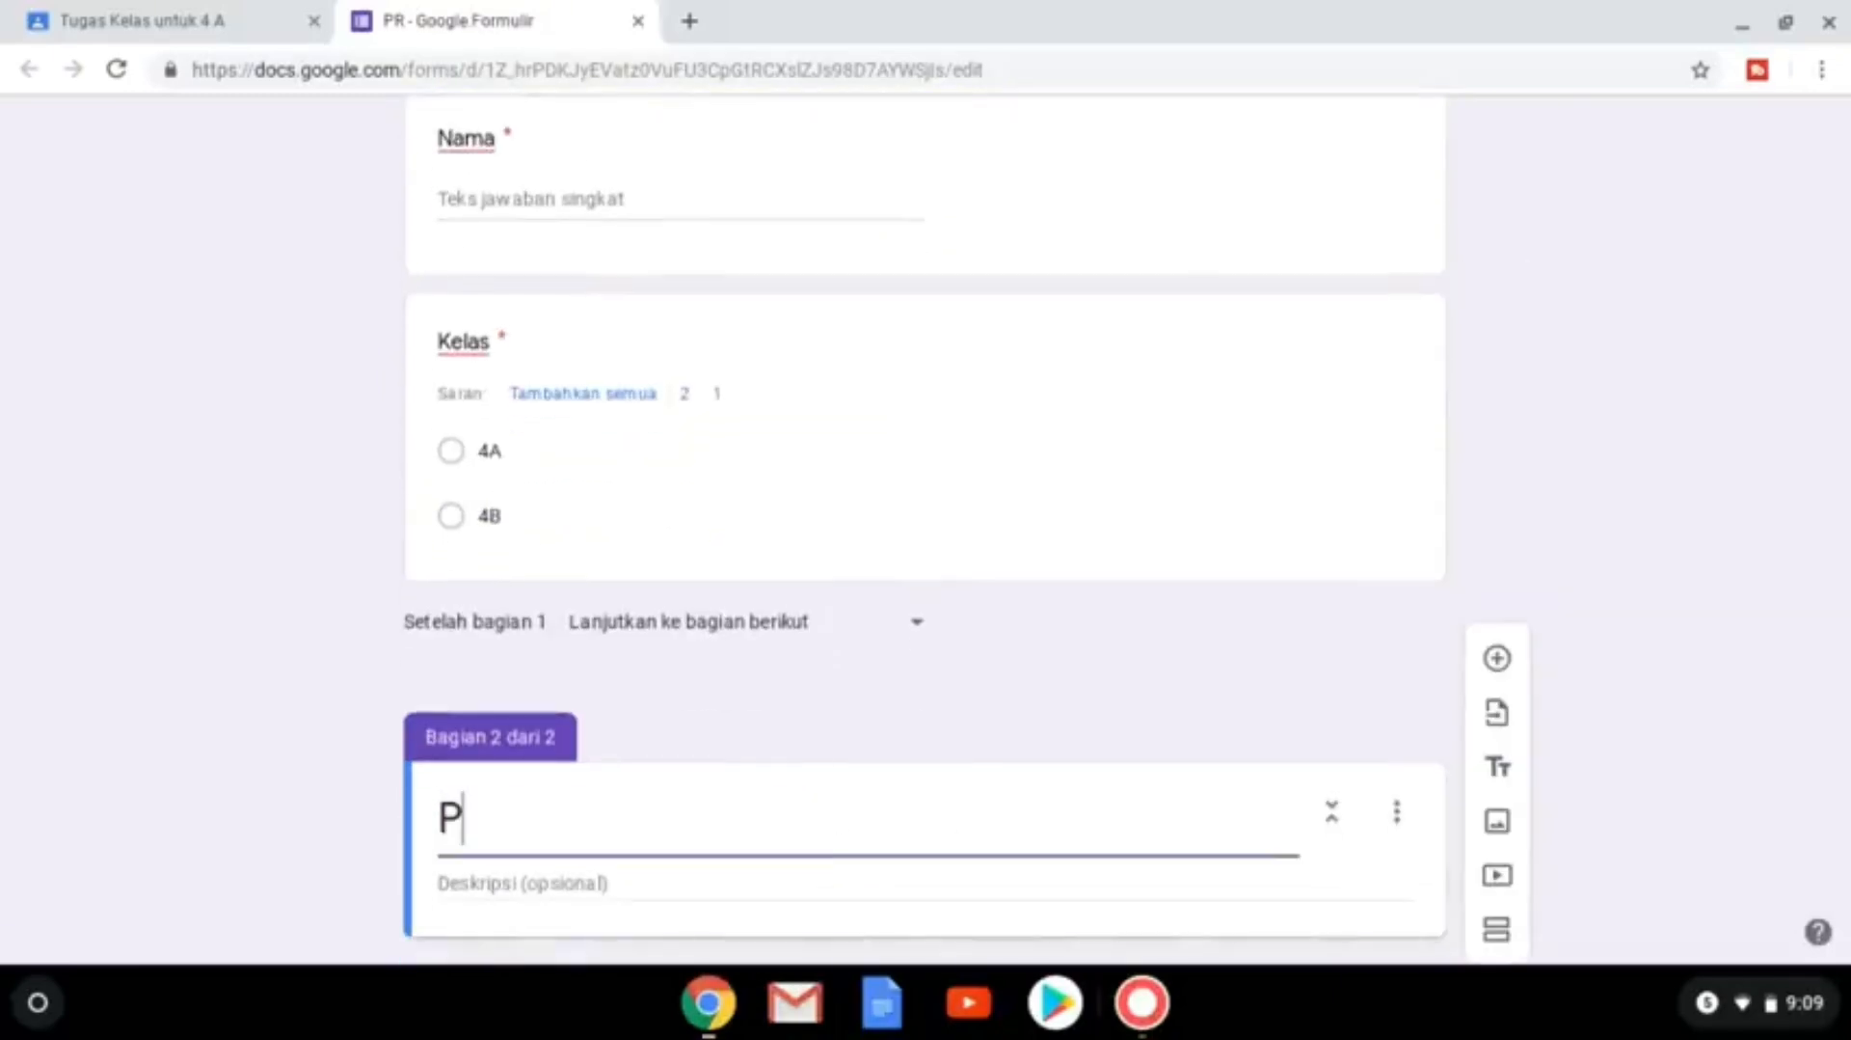
type("ilihlah jawaban yang ")
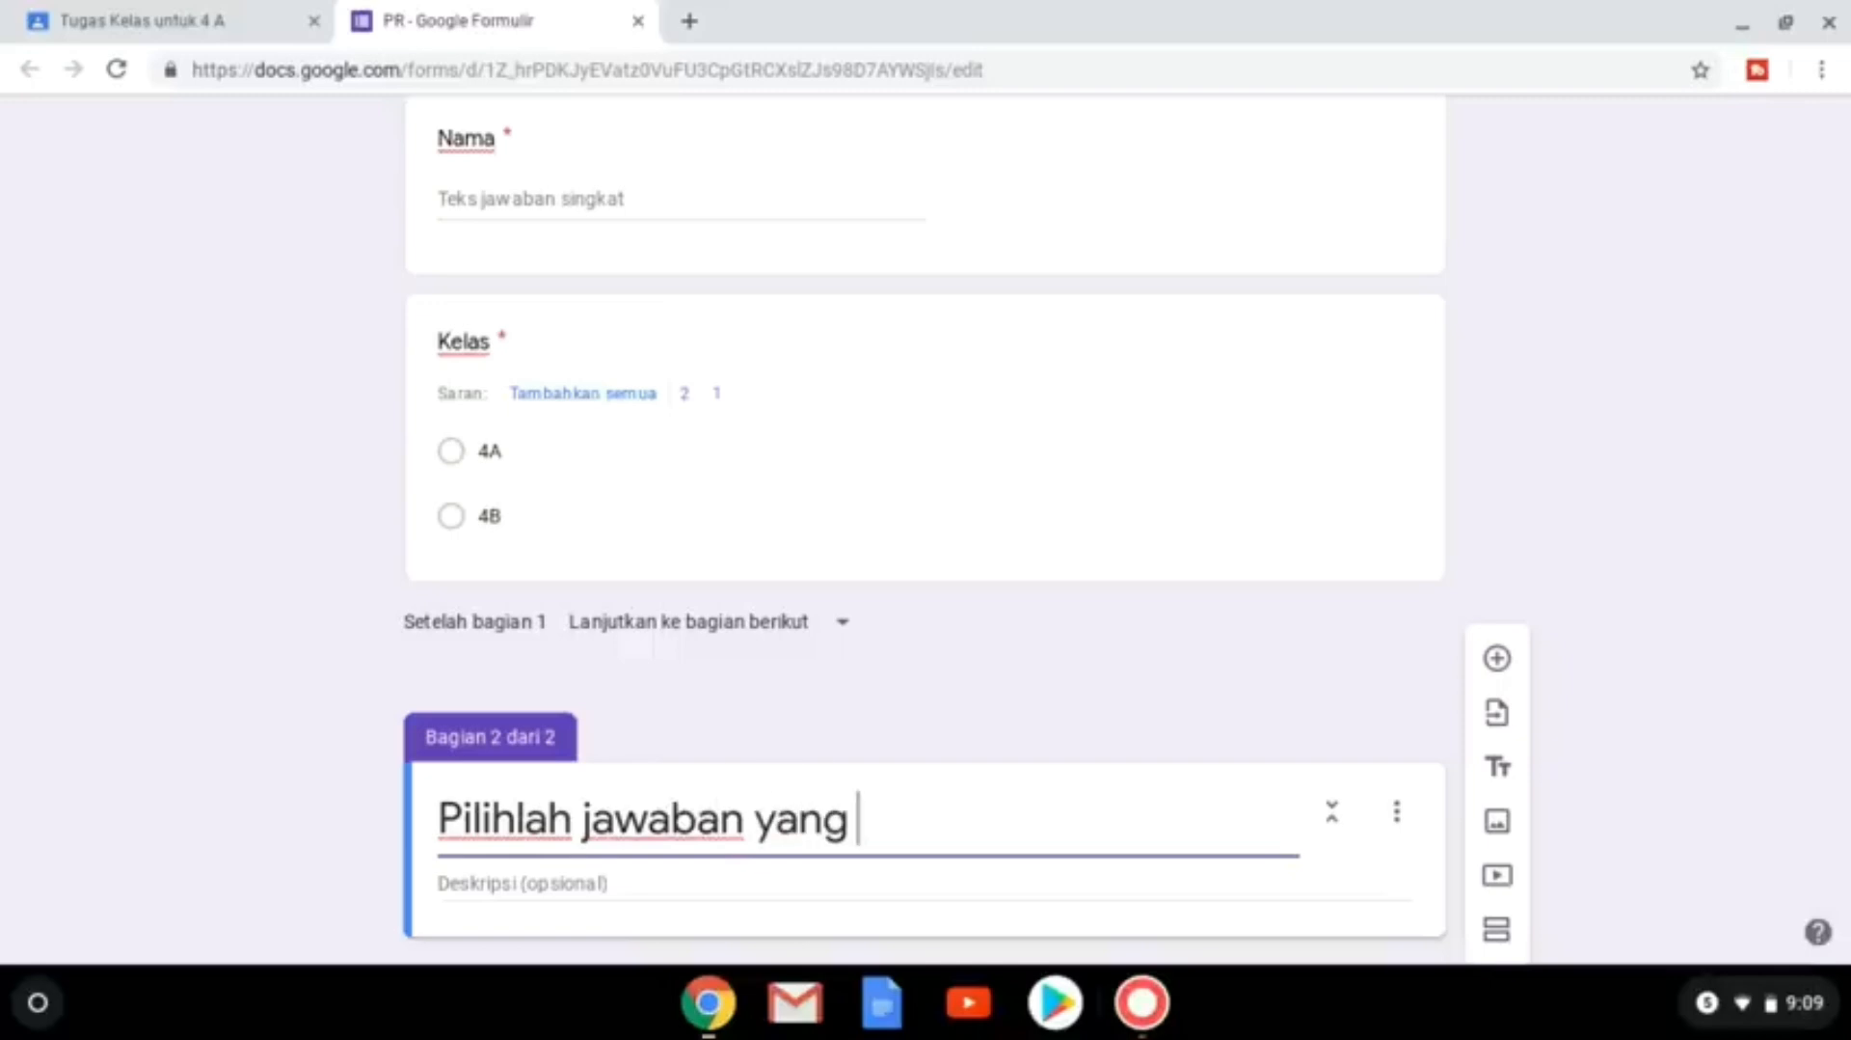
type("tepat!")
scroll(924, 579, "down", 1)
left_click(1496, 665)
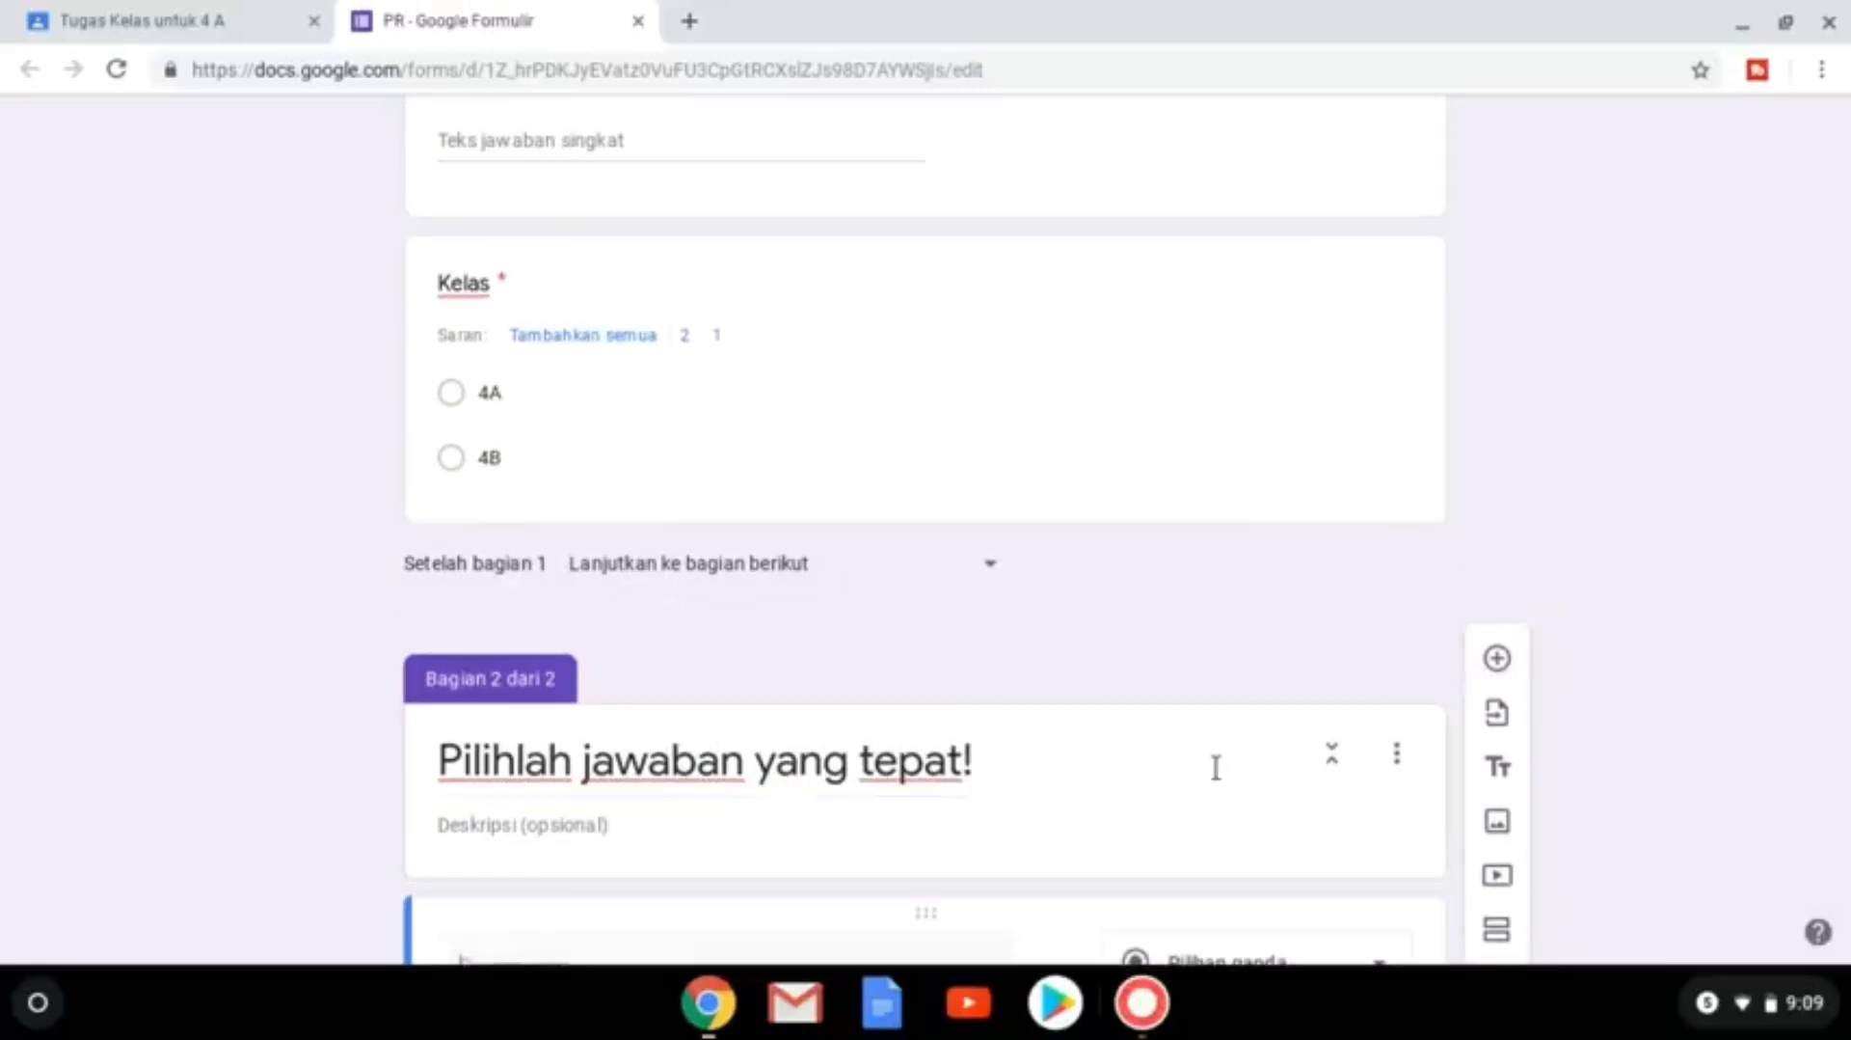
type("1. 4 + 5 = ....")
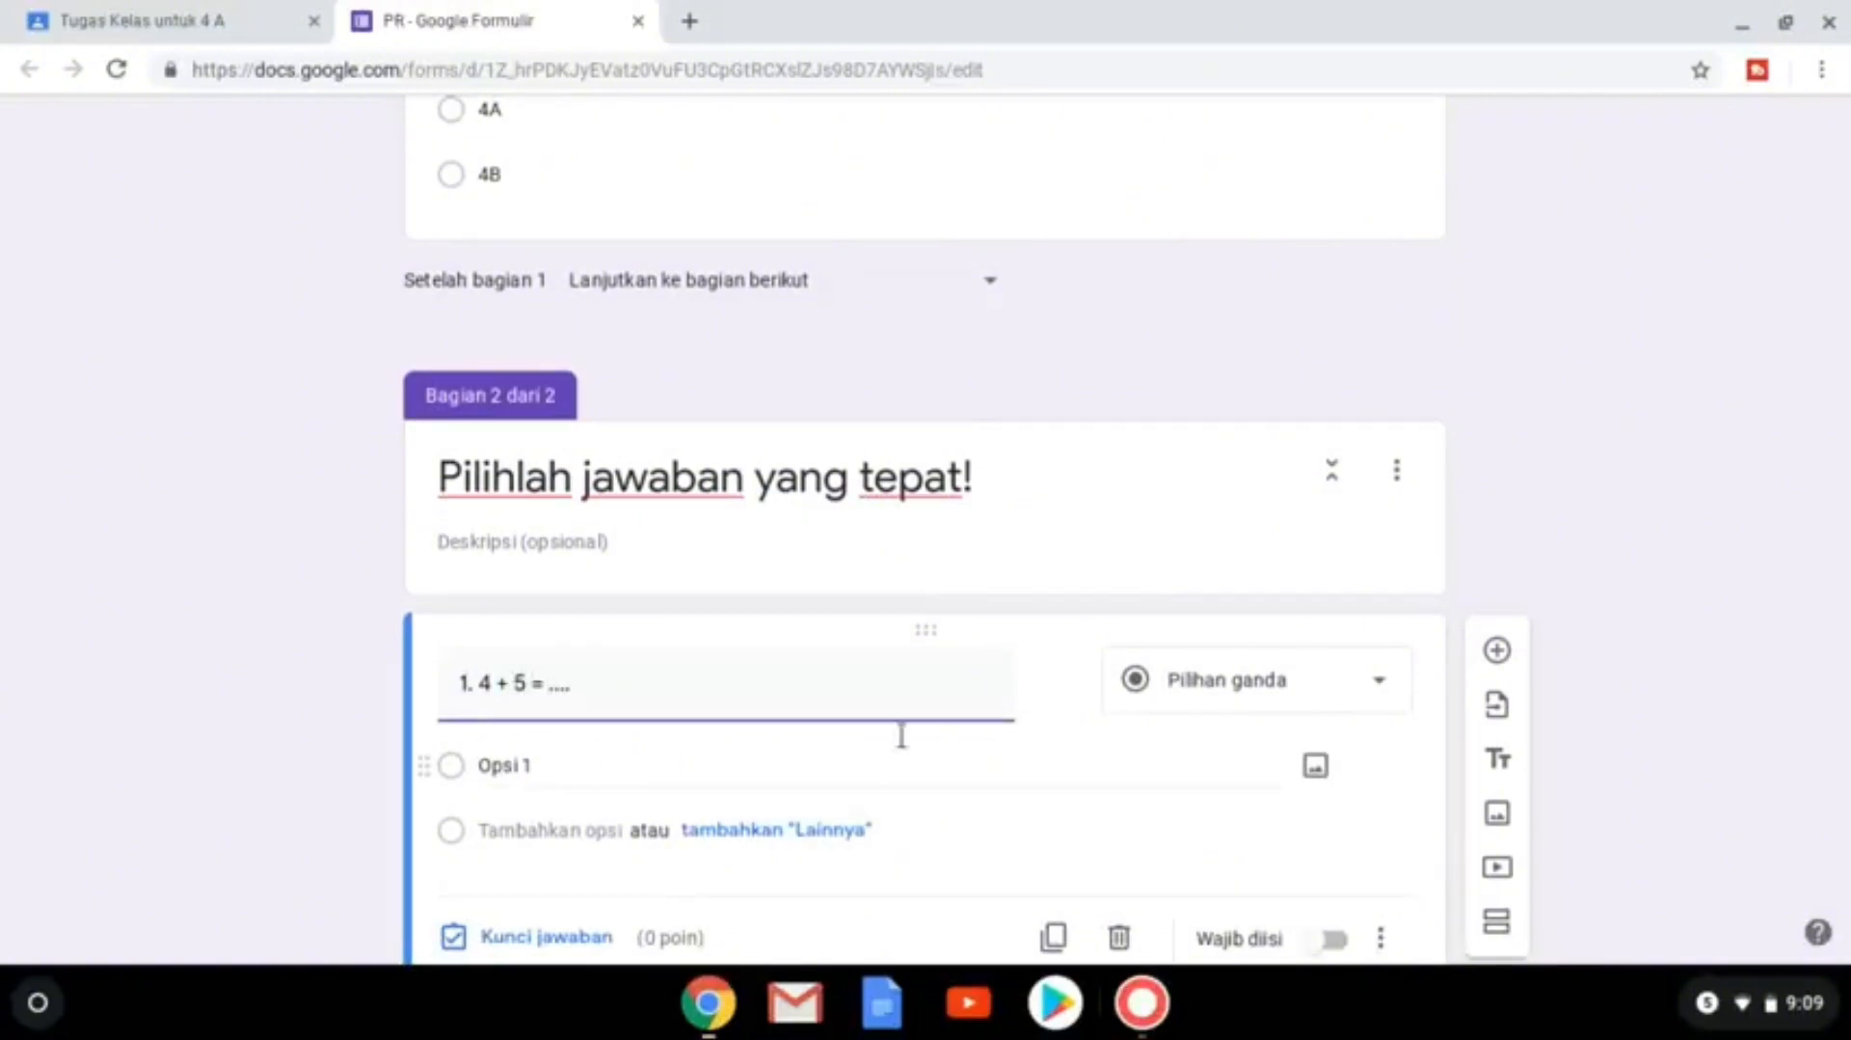
Give question 1 the answer options 6, 7, 8 and 9.
left_click(515, 772)
type("6")
scroll(516, 777, "down", 1)
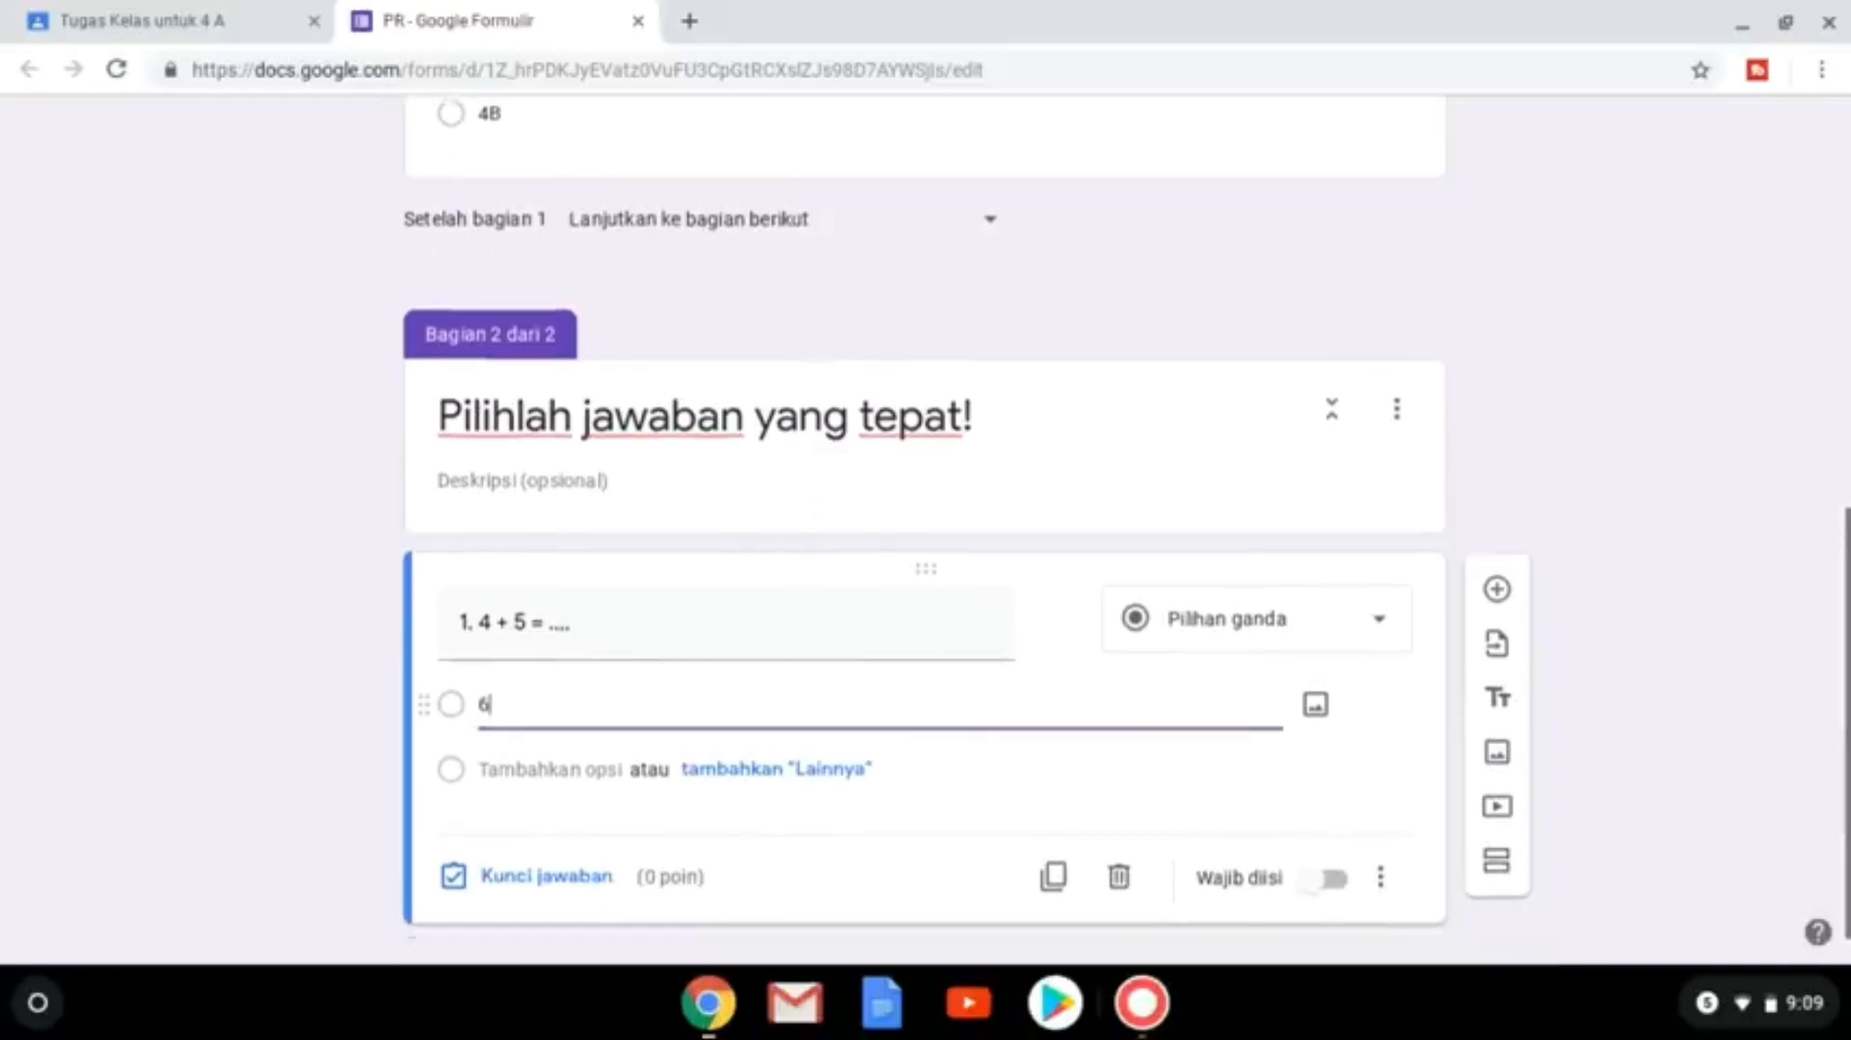
left_click(517, 781)
type("7")
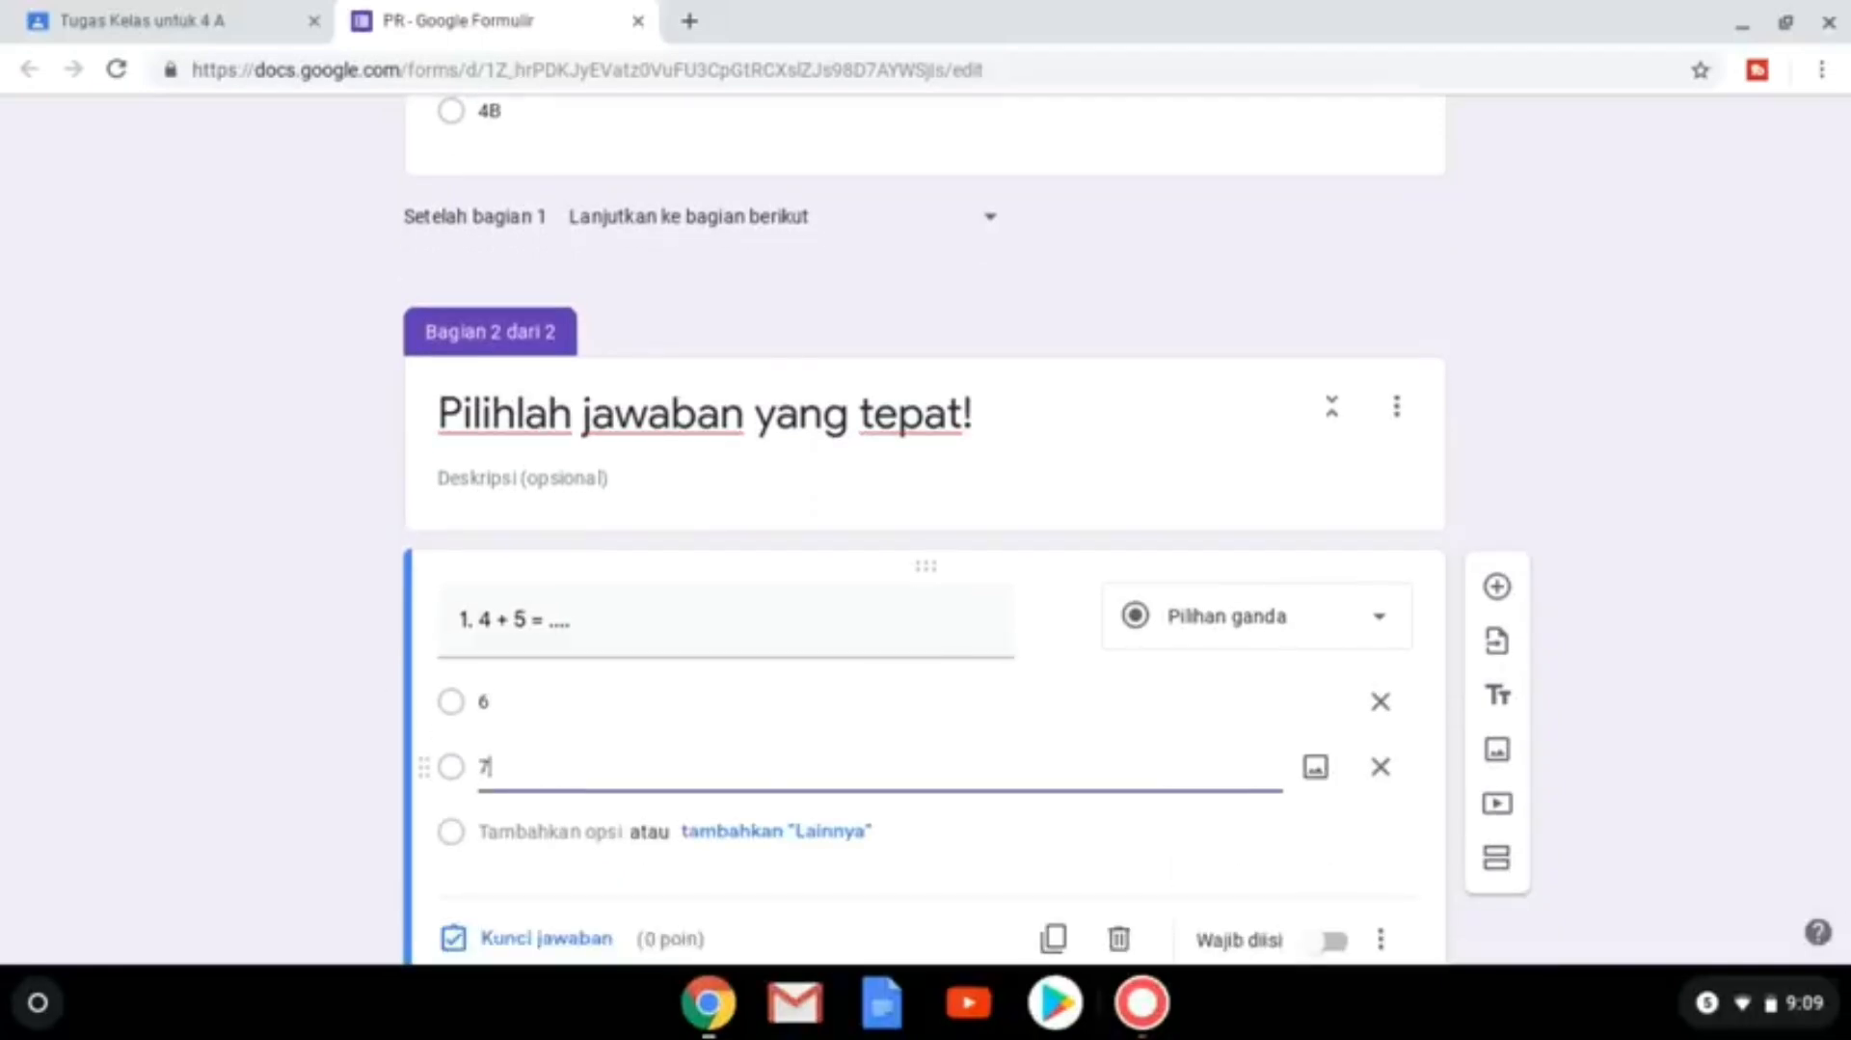
left_click(521, 831)
type("8")
scroll(511, 835, "down", 1)
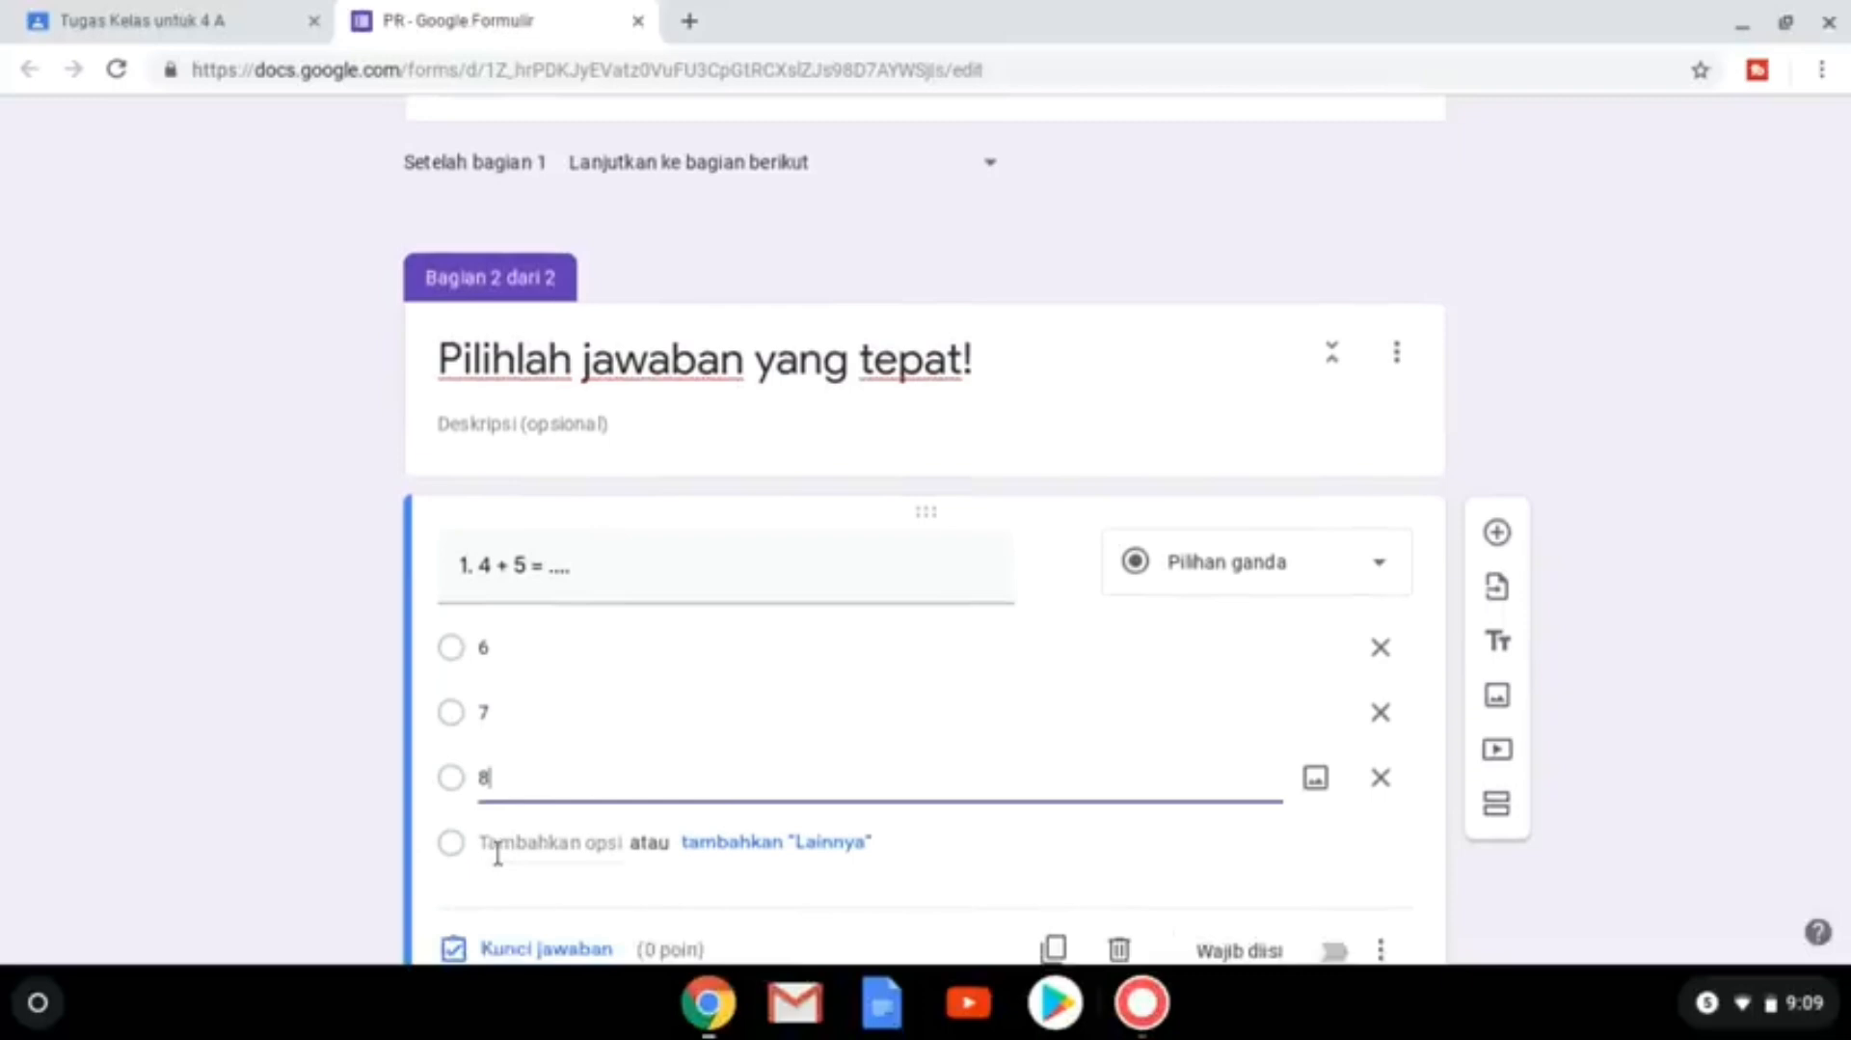
left_click(497, 844)
type("9")
scroll(521, 820, "down", 2)
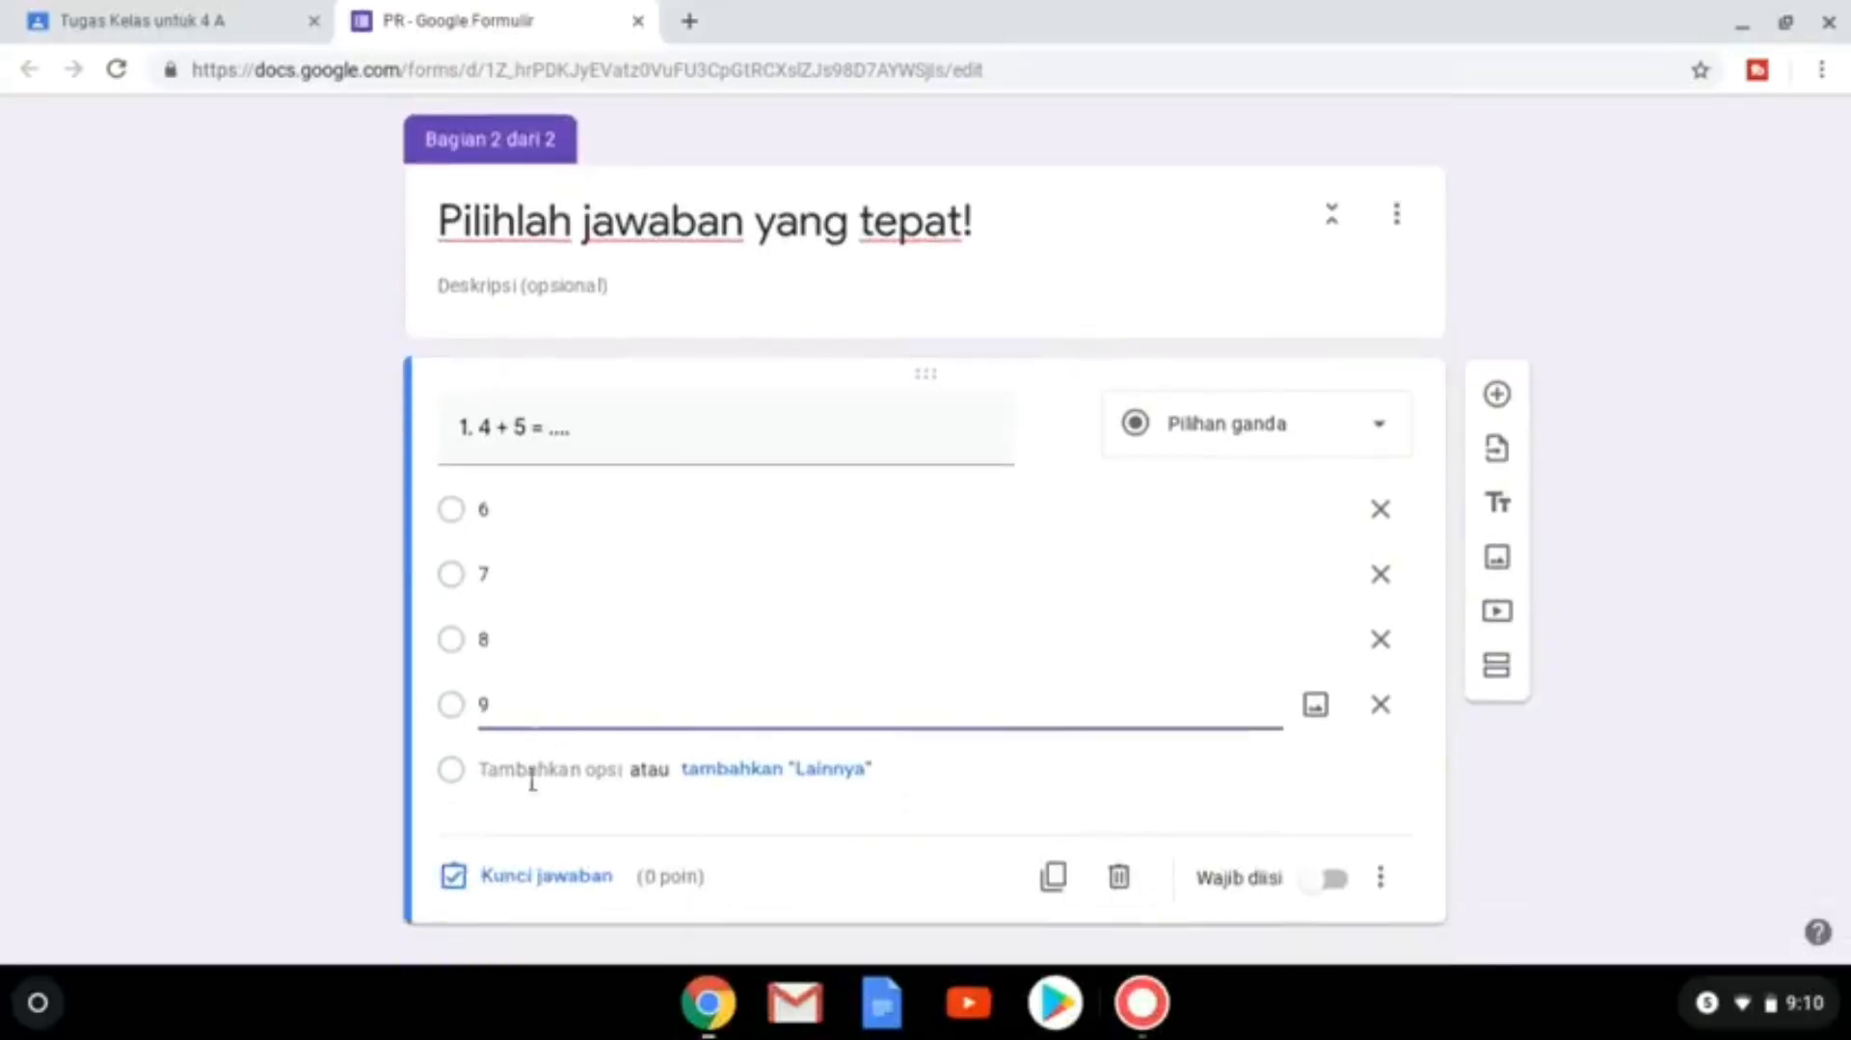
In the answer key, mark 9 as correct and assign 50 points.
left_click(548, 878)
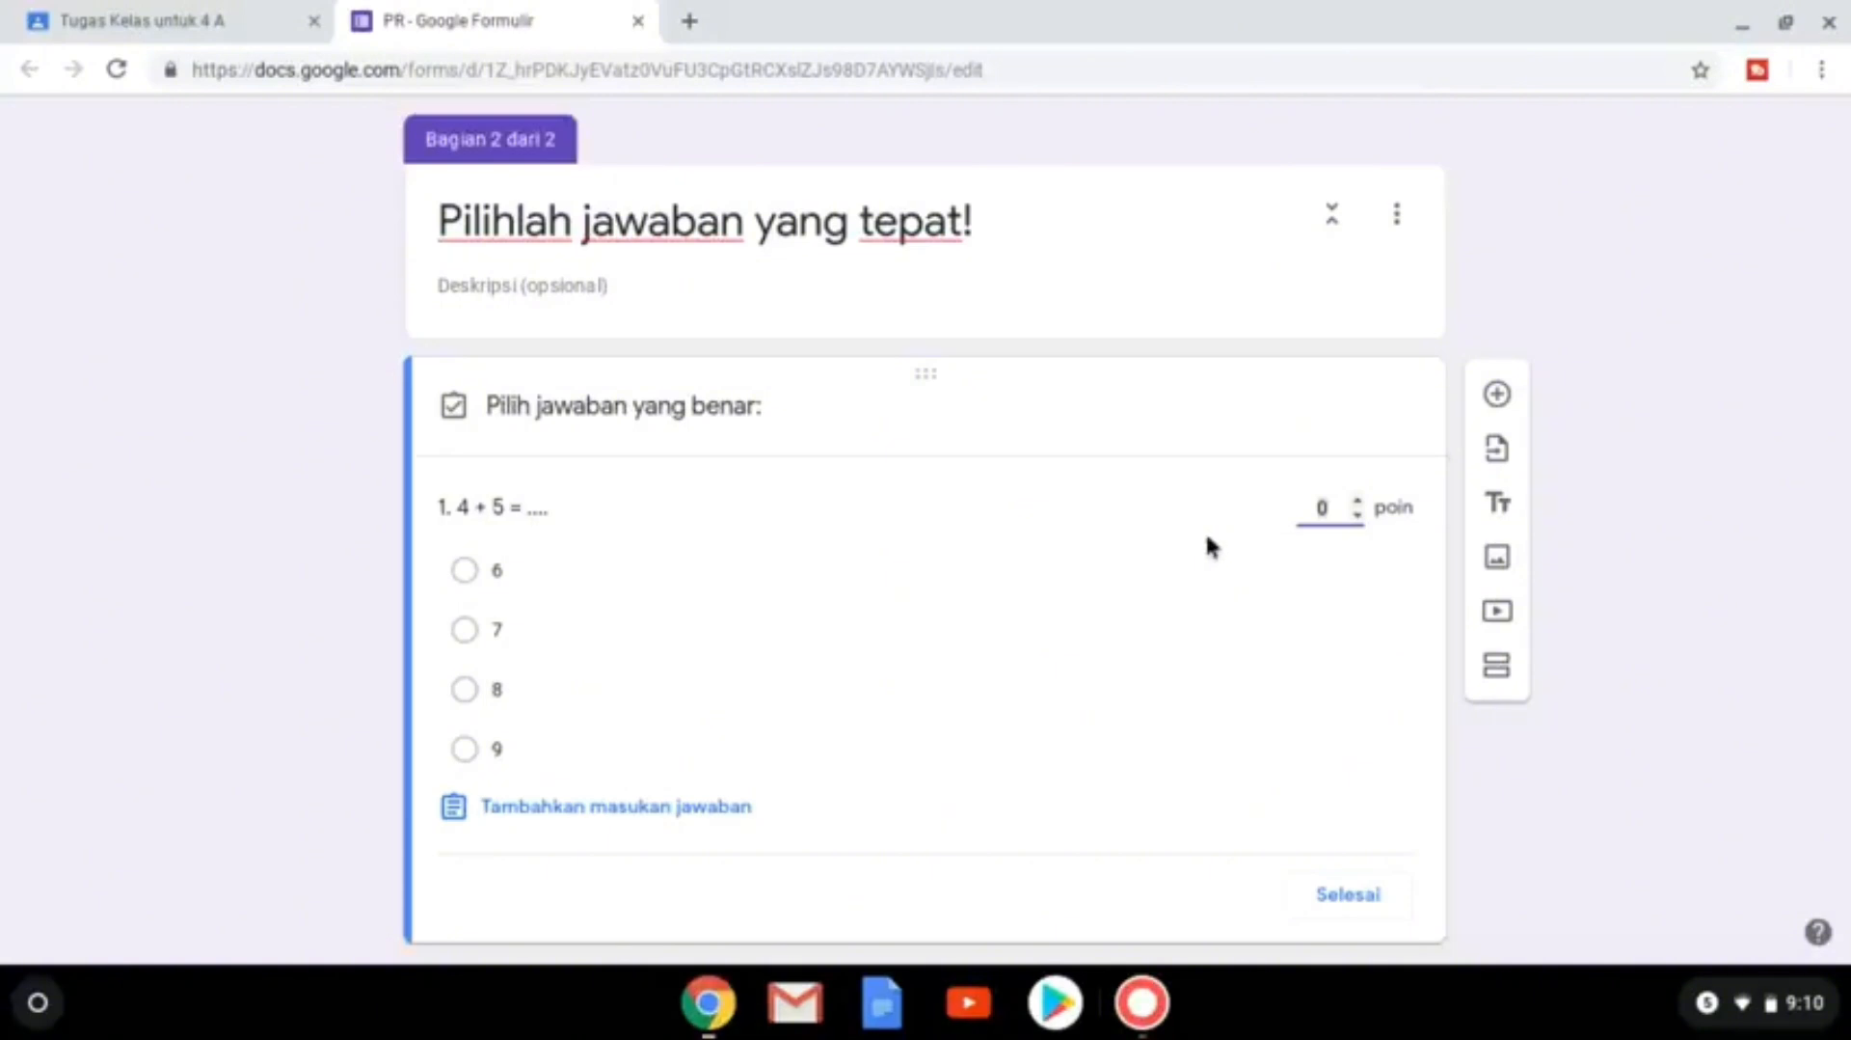
left_click(1319, 521)
type("50")
left_click(499, 753)
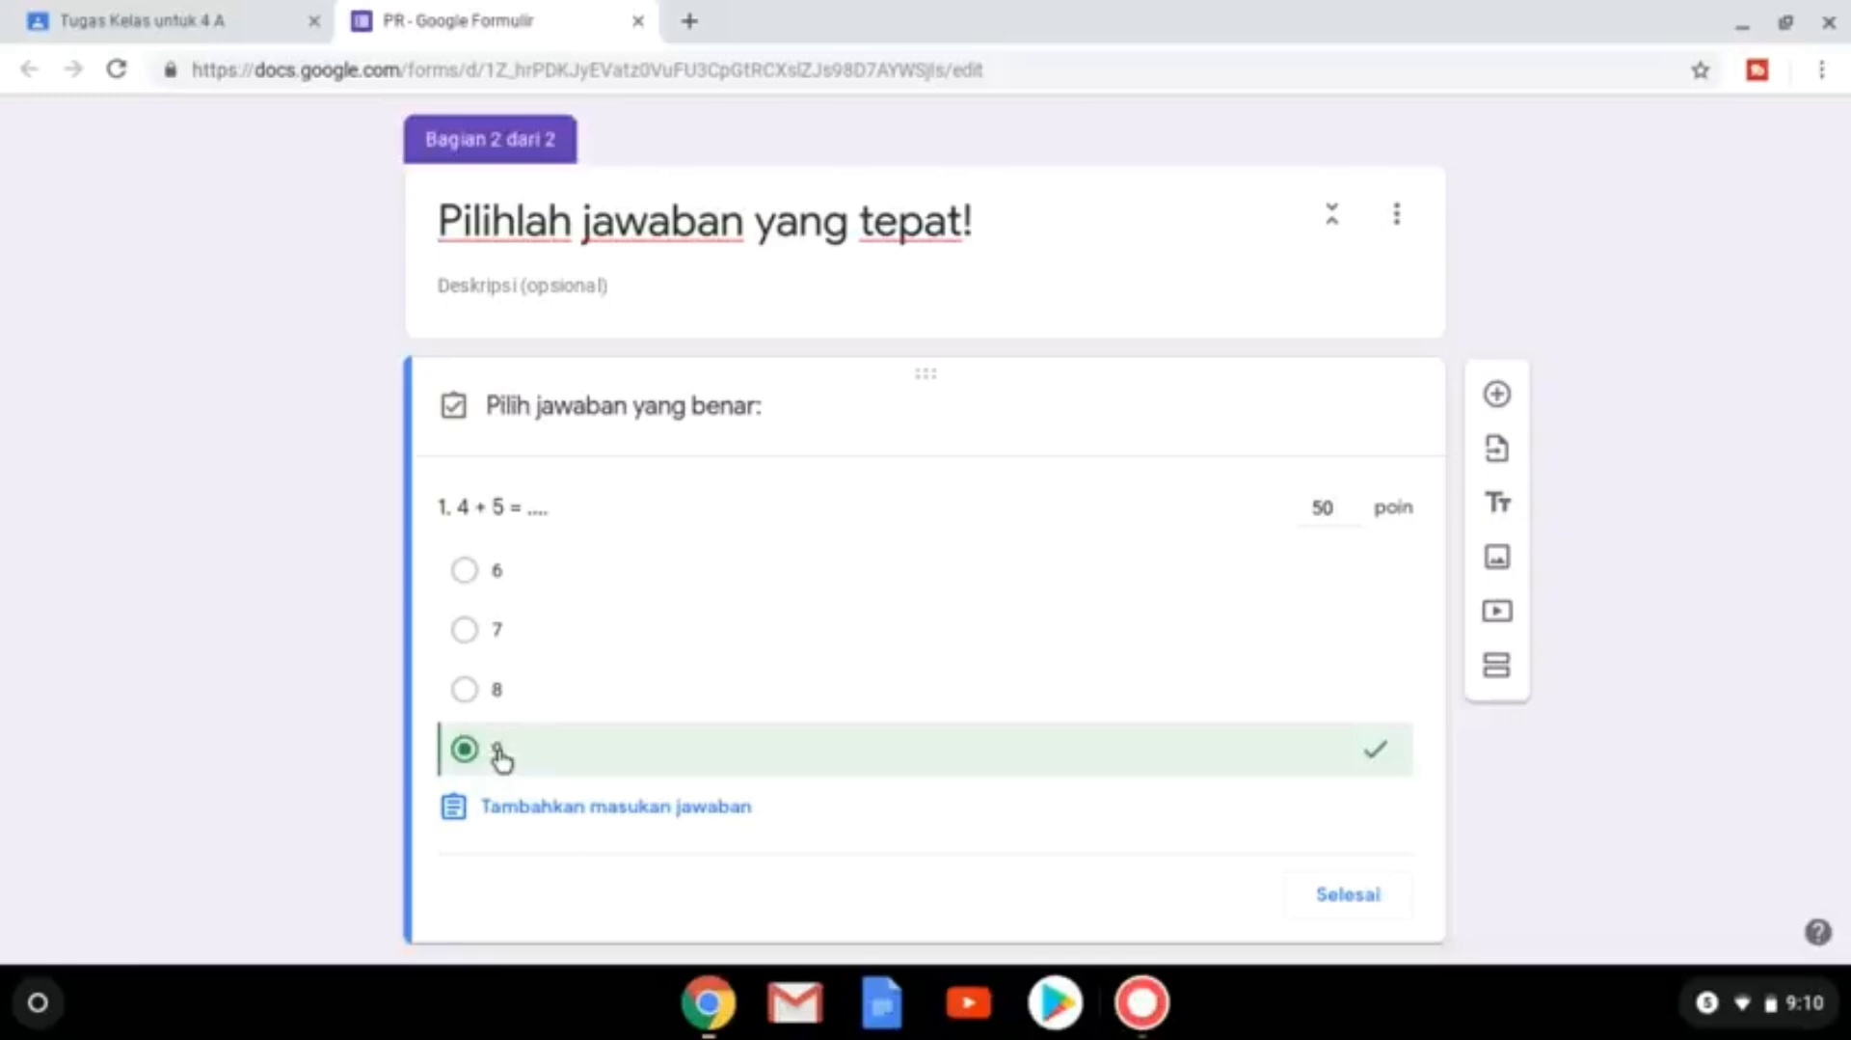
left_click(1337, 897)
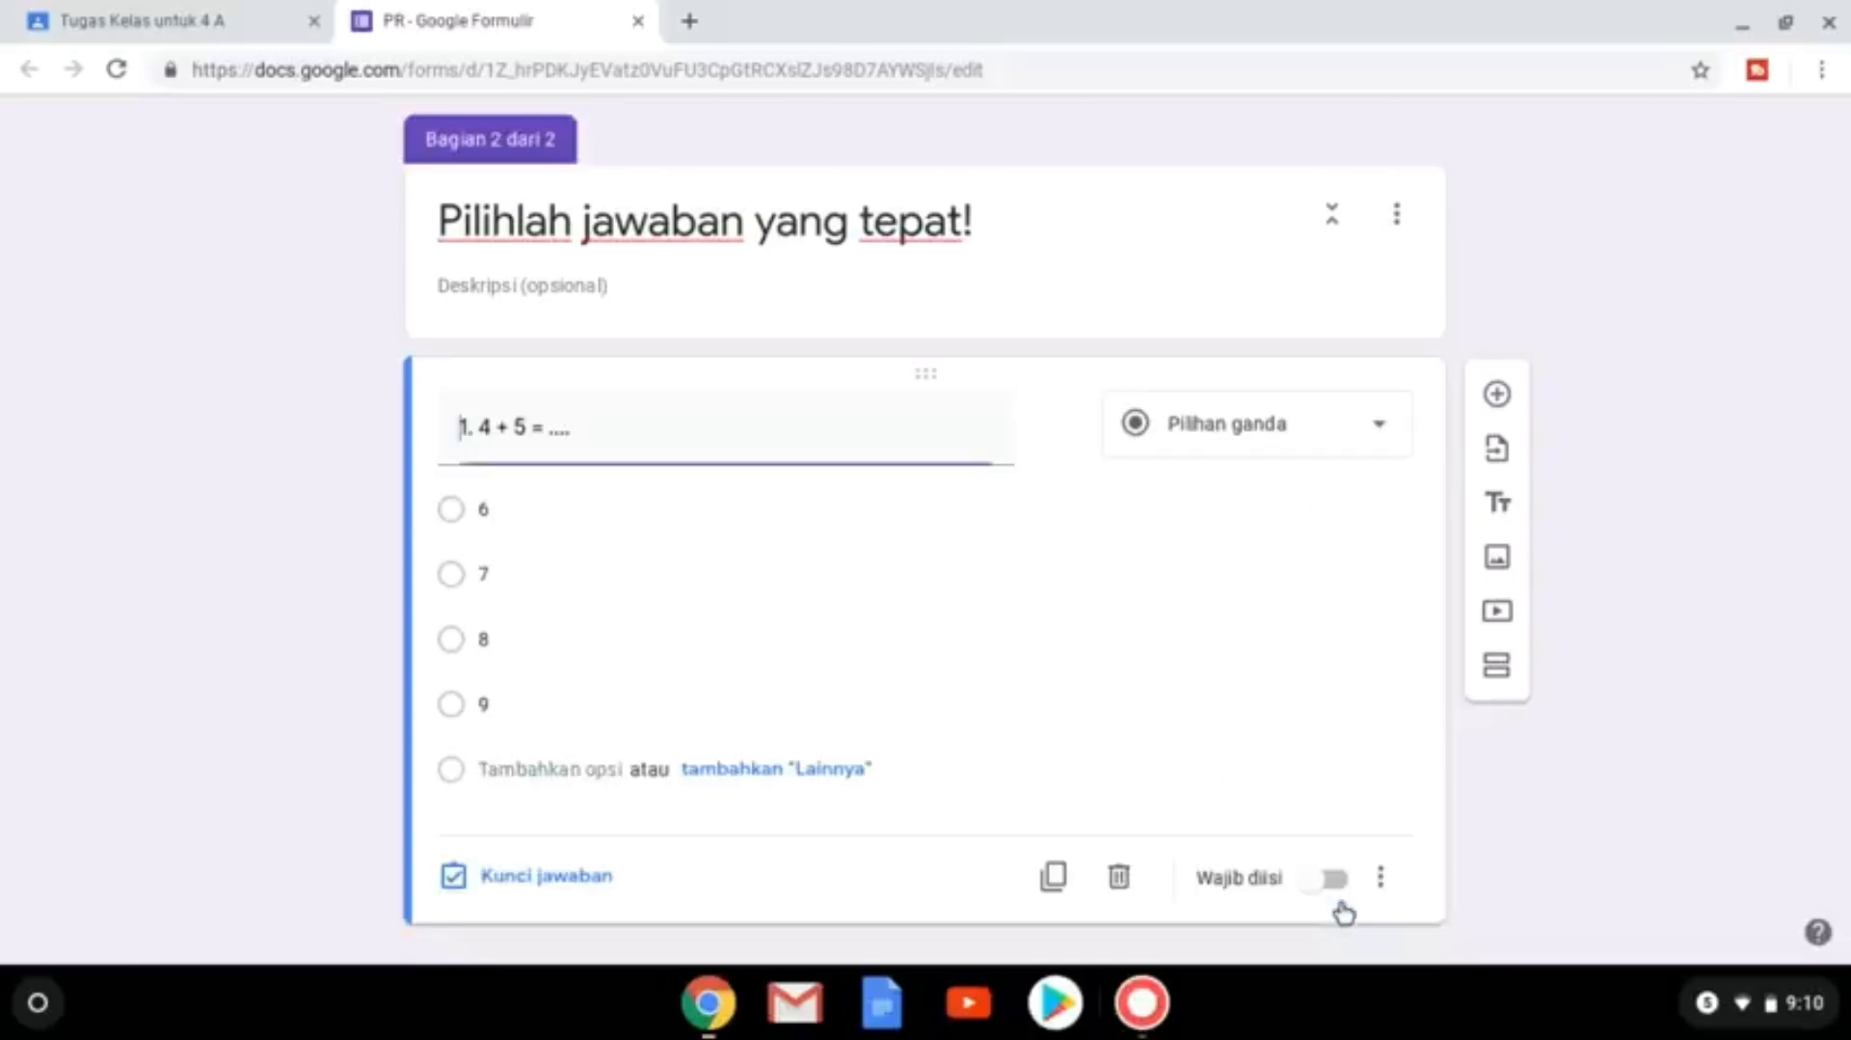
Add question 2 'hasil dari 2 x 3 = ....' with answer options 5, 6, 7 and 8.
left_click(1498, 396)
type("2. a")
key("BackSpace")
type("2. h")
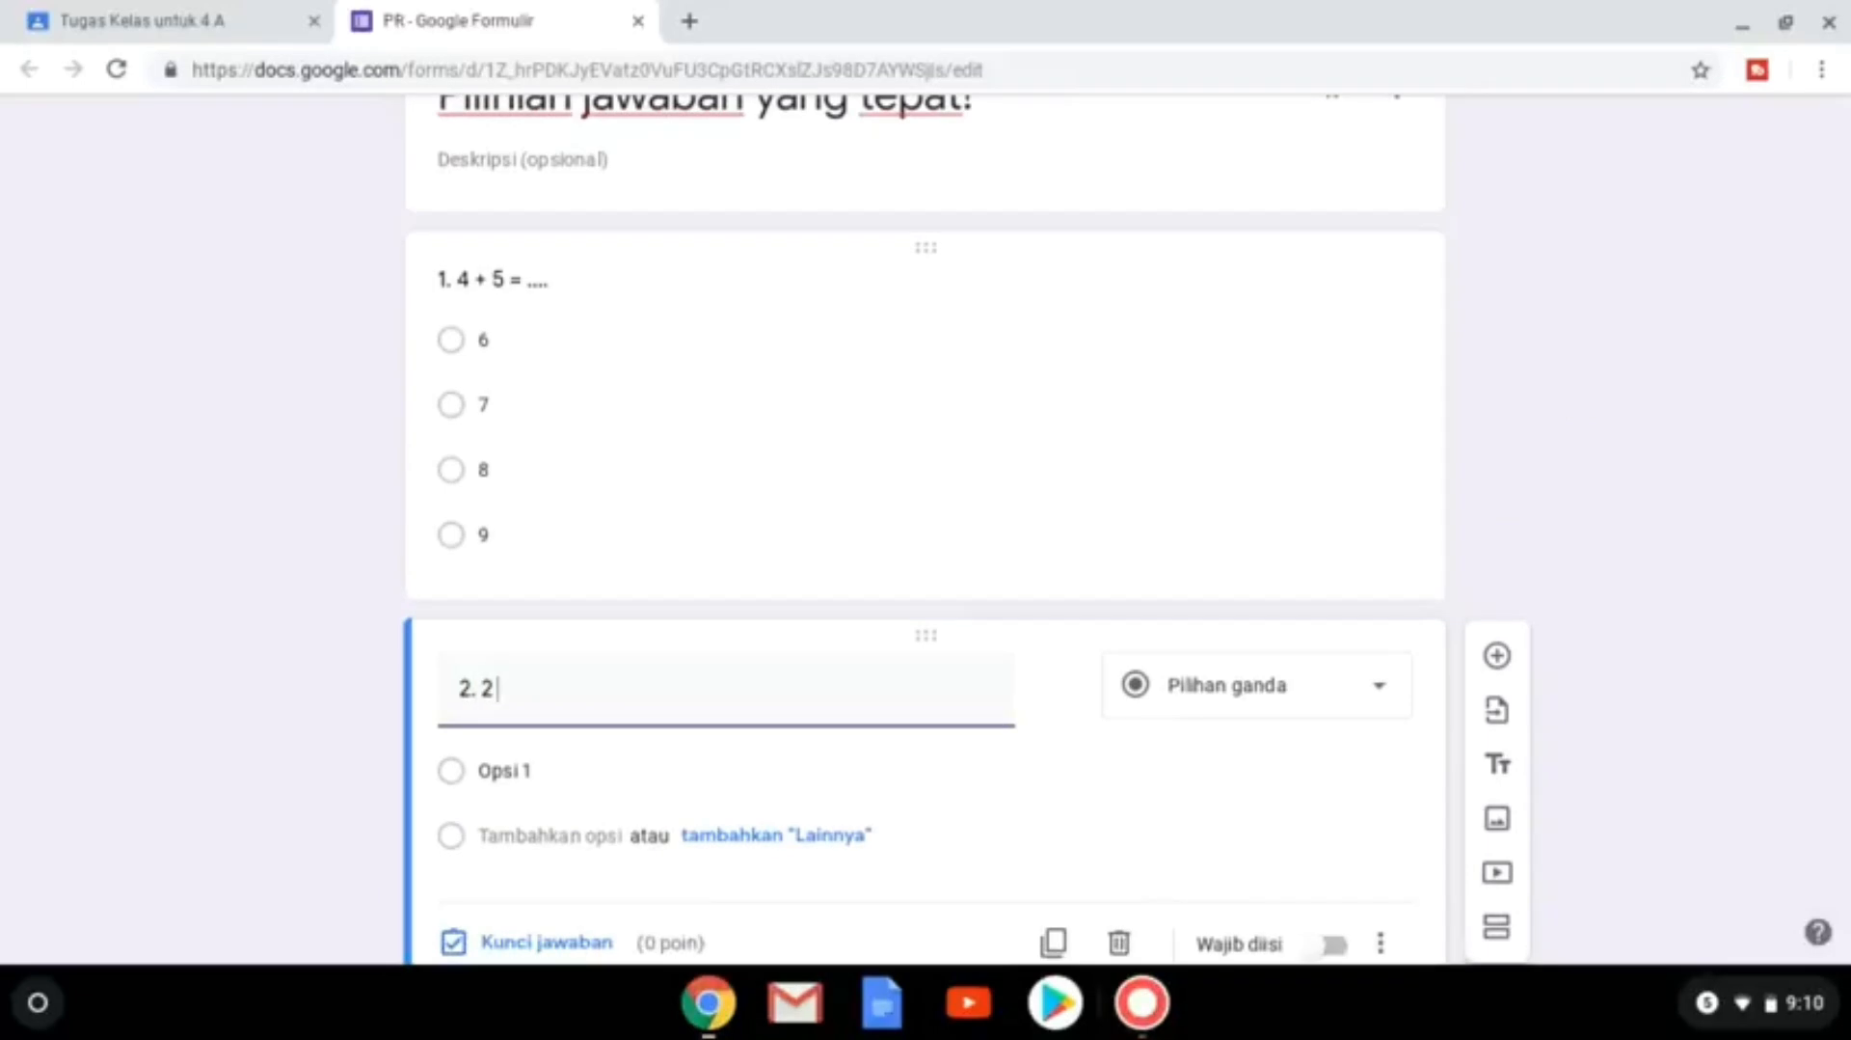
type("asil dari 2 x3")
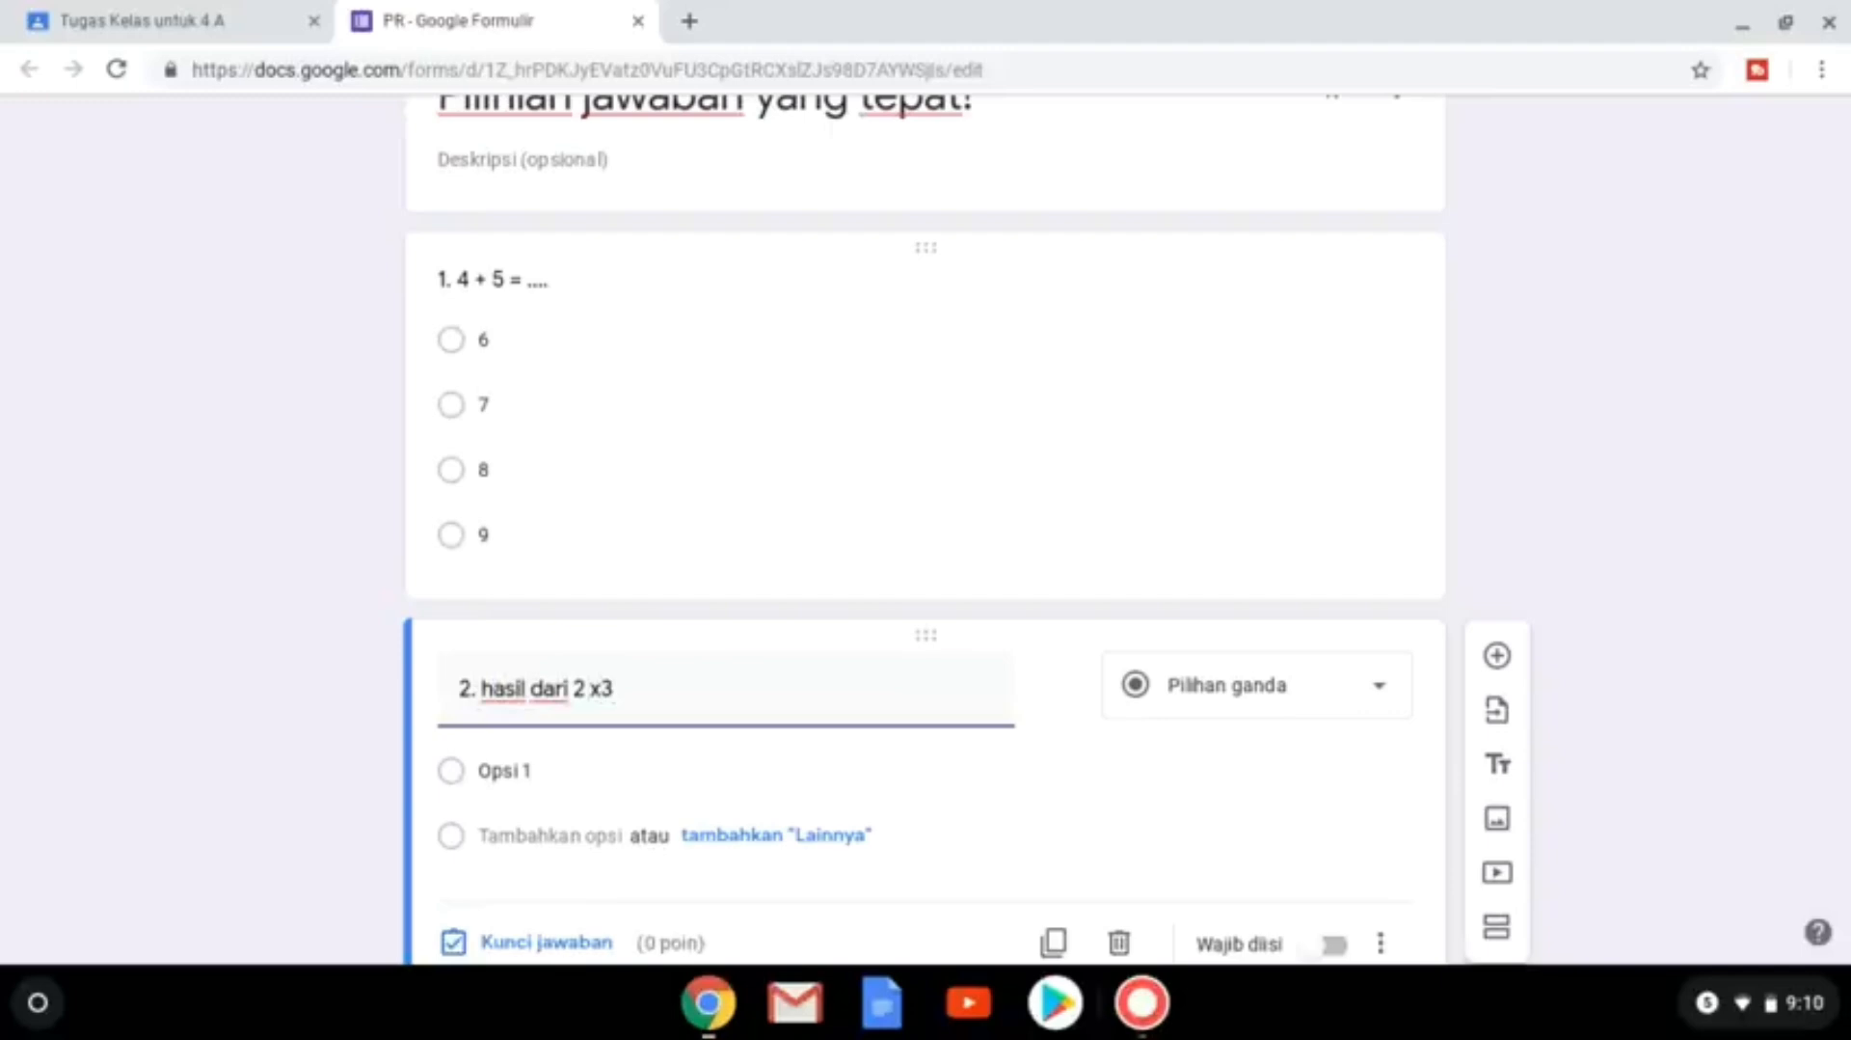
key("BackSpace")
key("BackSpace")
key("BackSpace")
type("x3 = ....")
left_click(605, 689)
left_click(551, 762)
type("5")
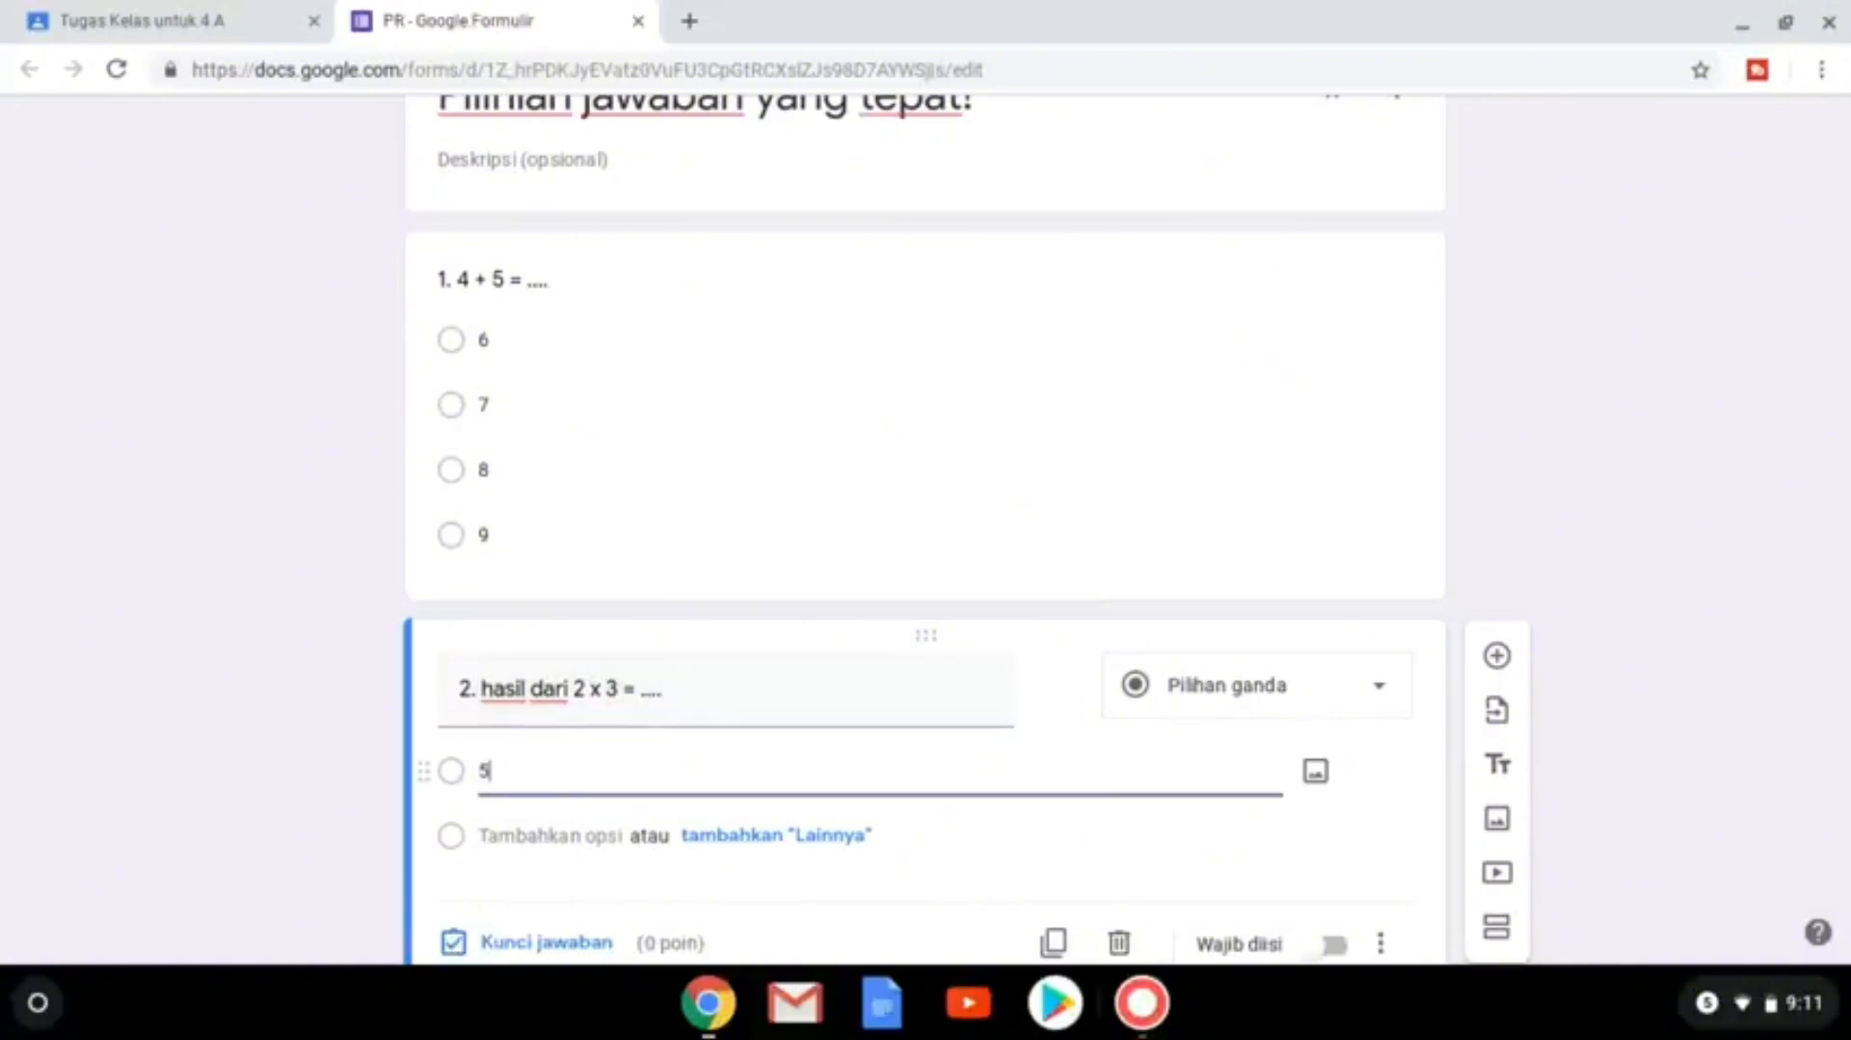
left_click(529, 835)
type("6")
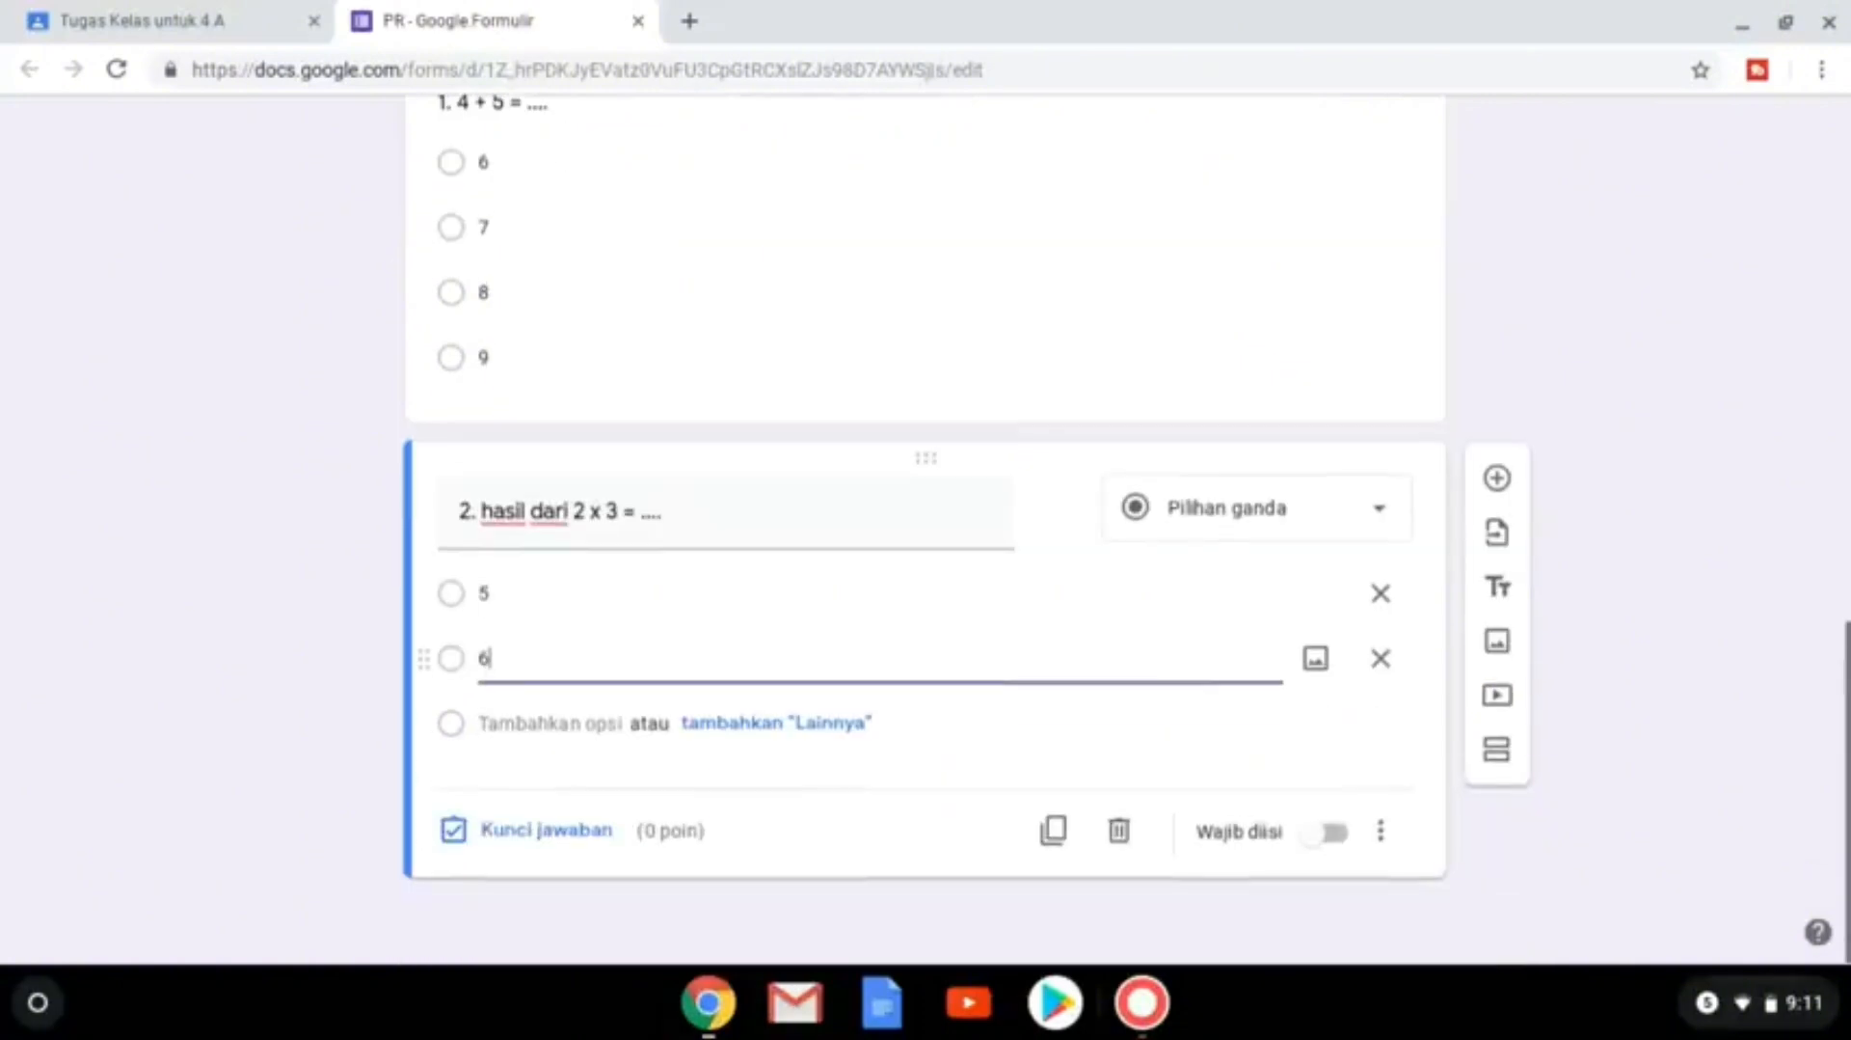
left_click(518, 730)
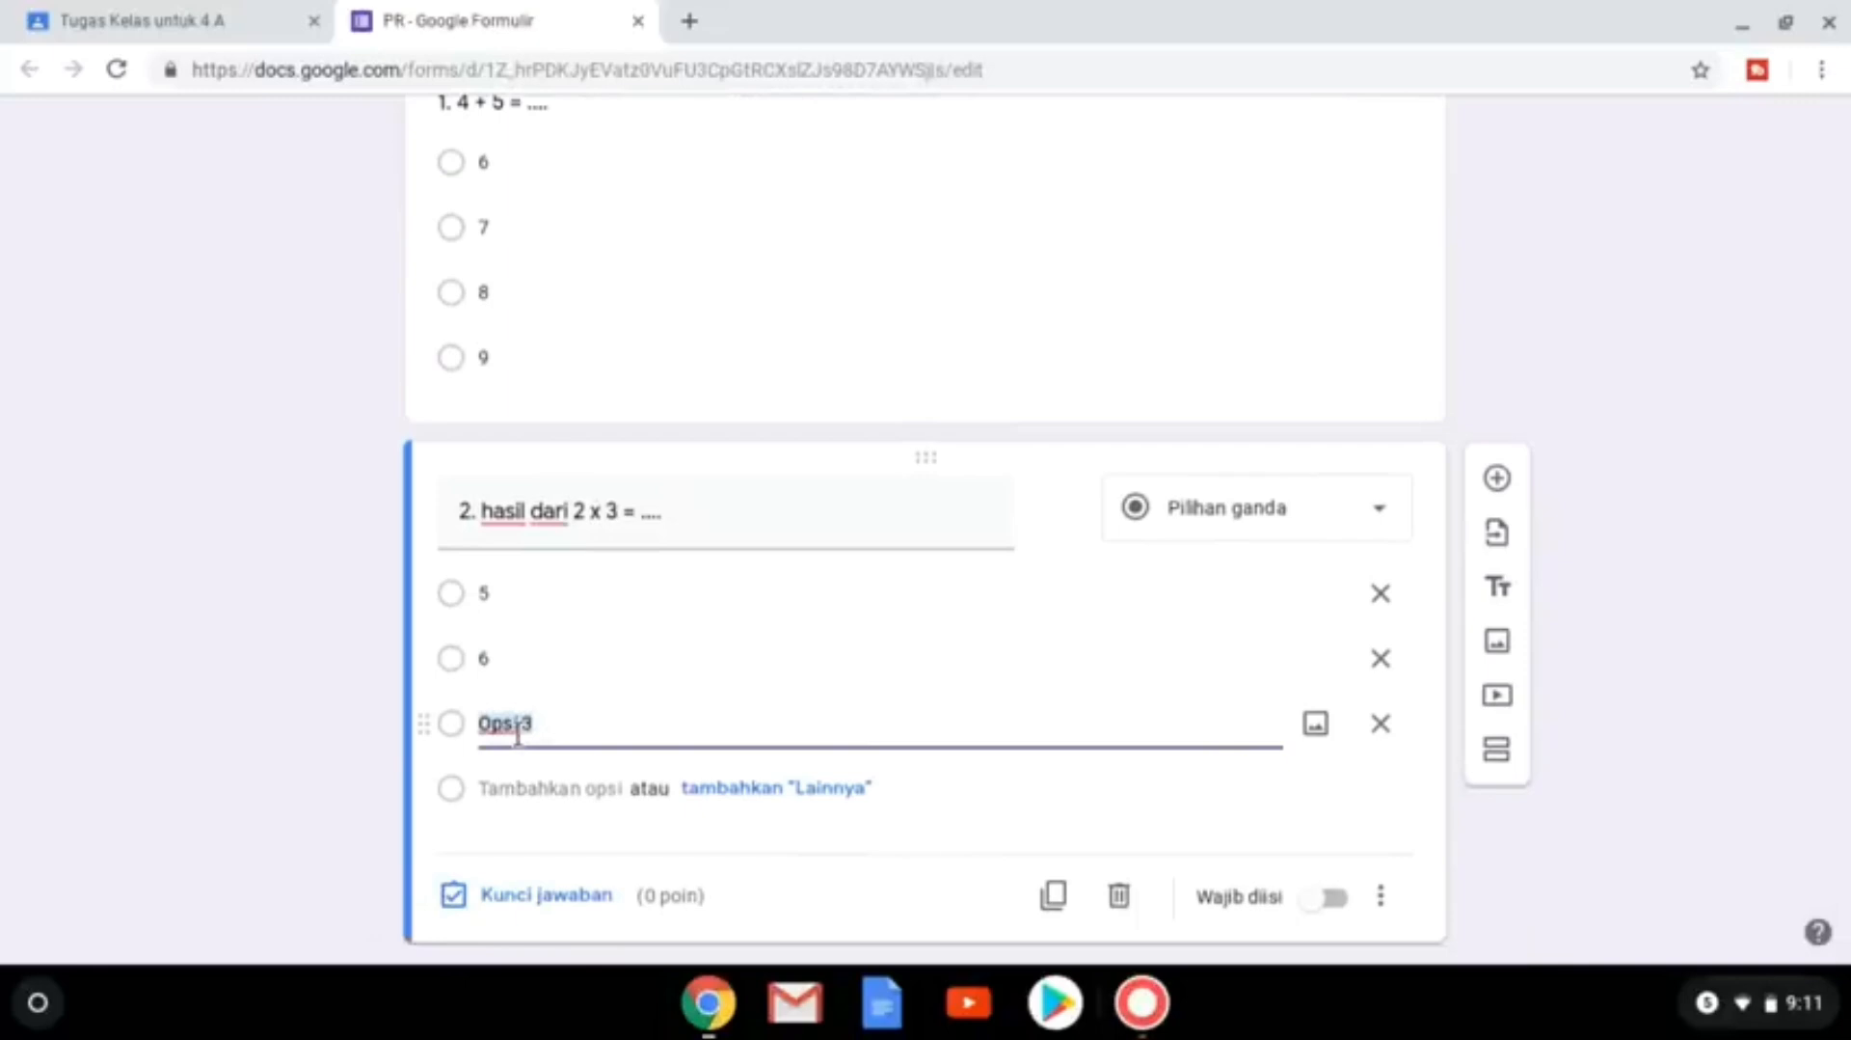
left_click(522, 787)
type("8")
Set 6 as question 2's correct answer, worth 50 points.
scroll(704, 743, "down", 1)
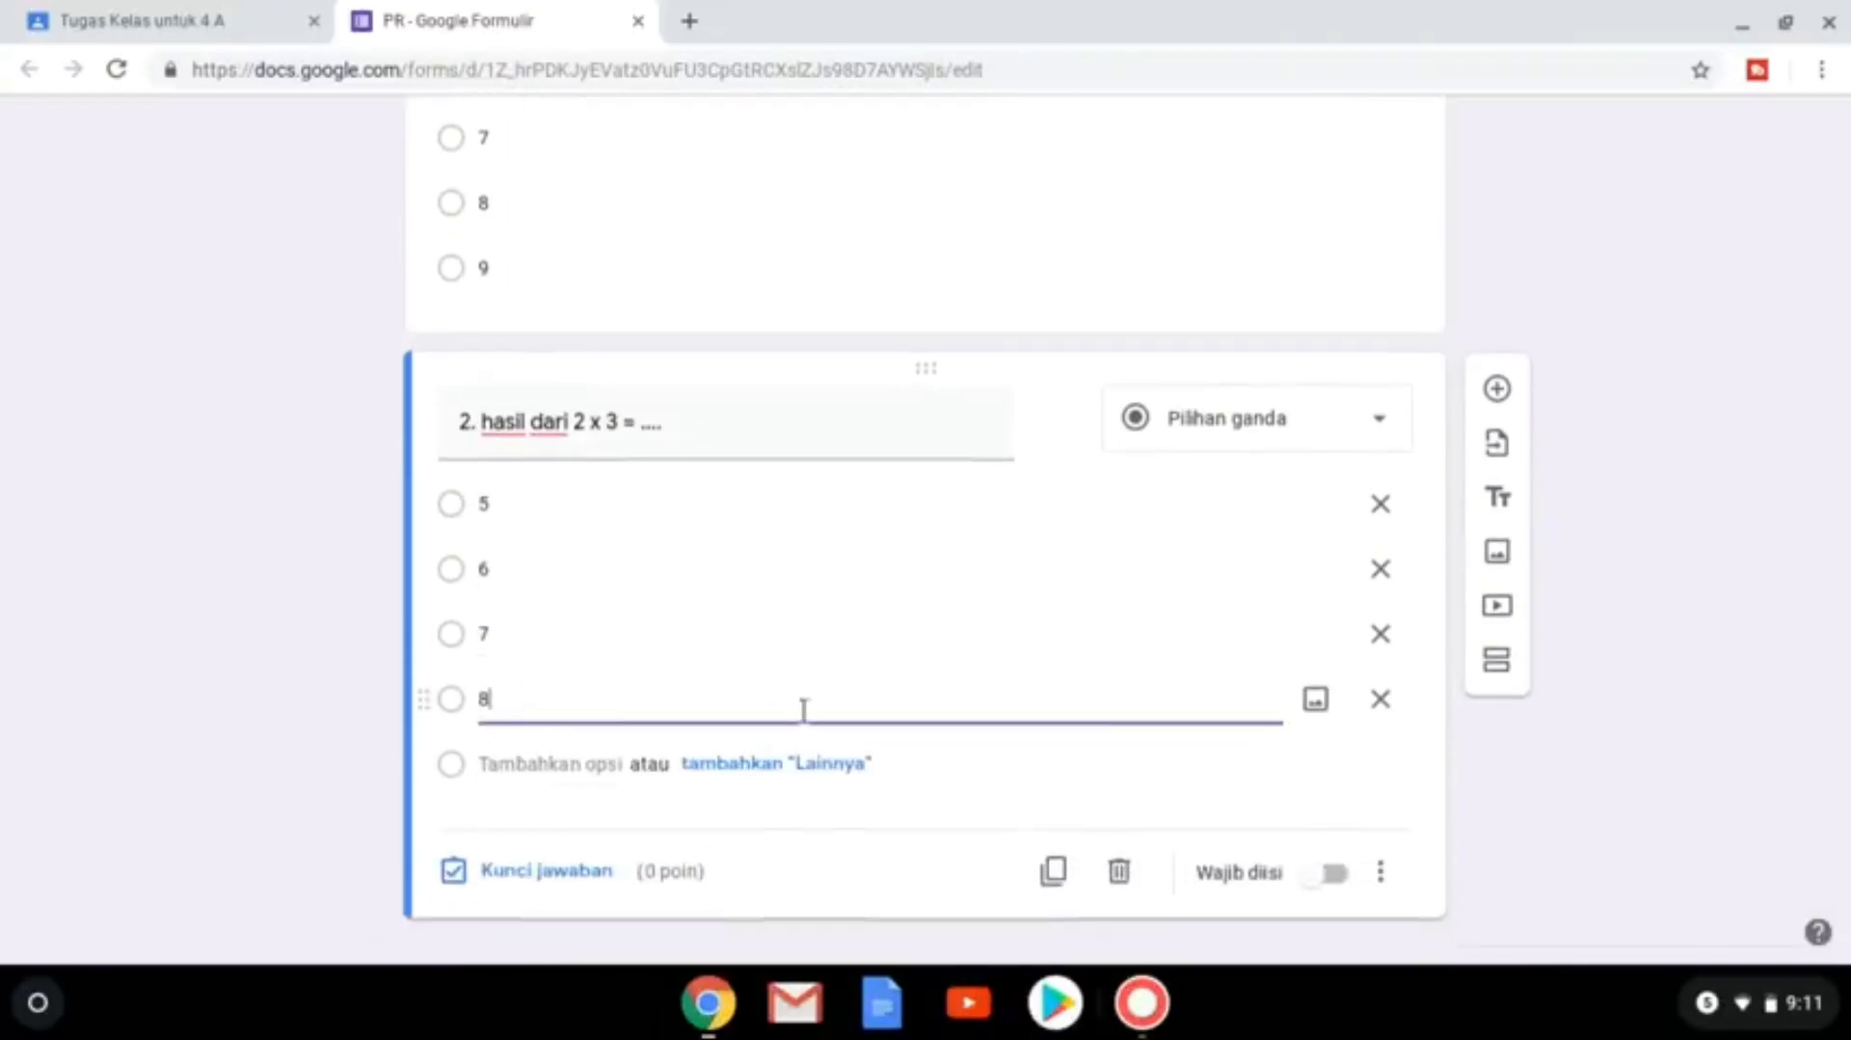
left_click(533, 874)
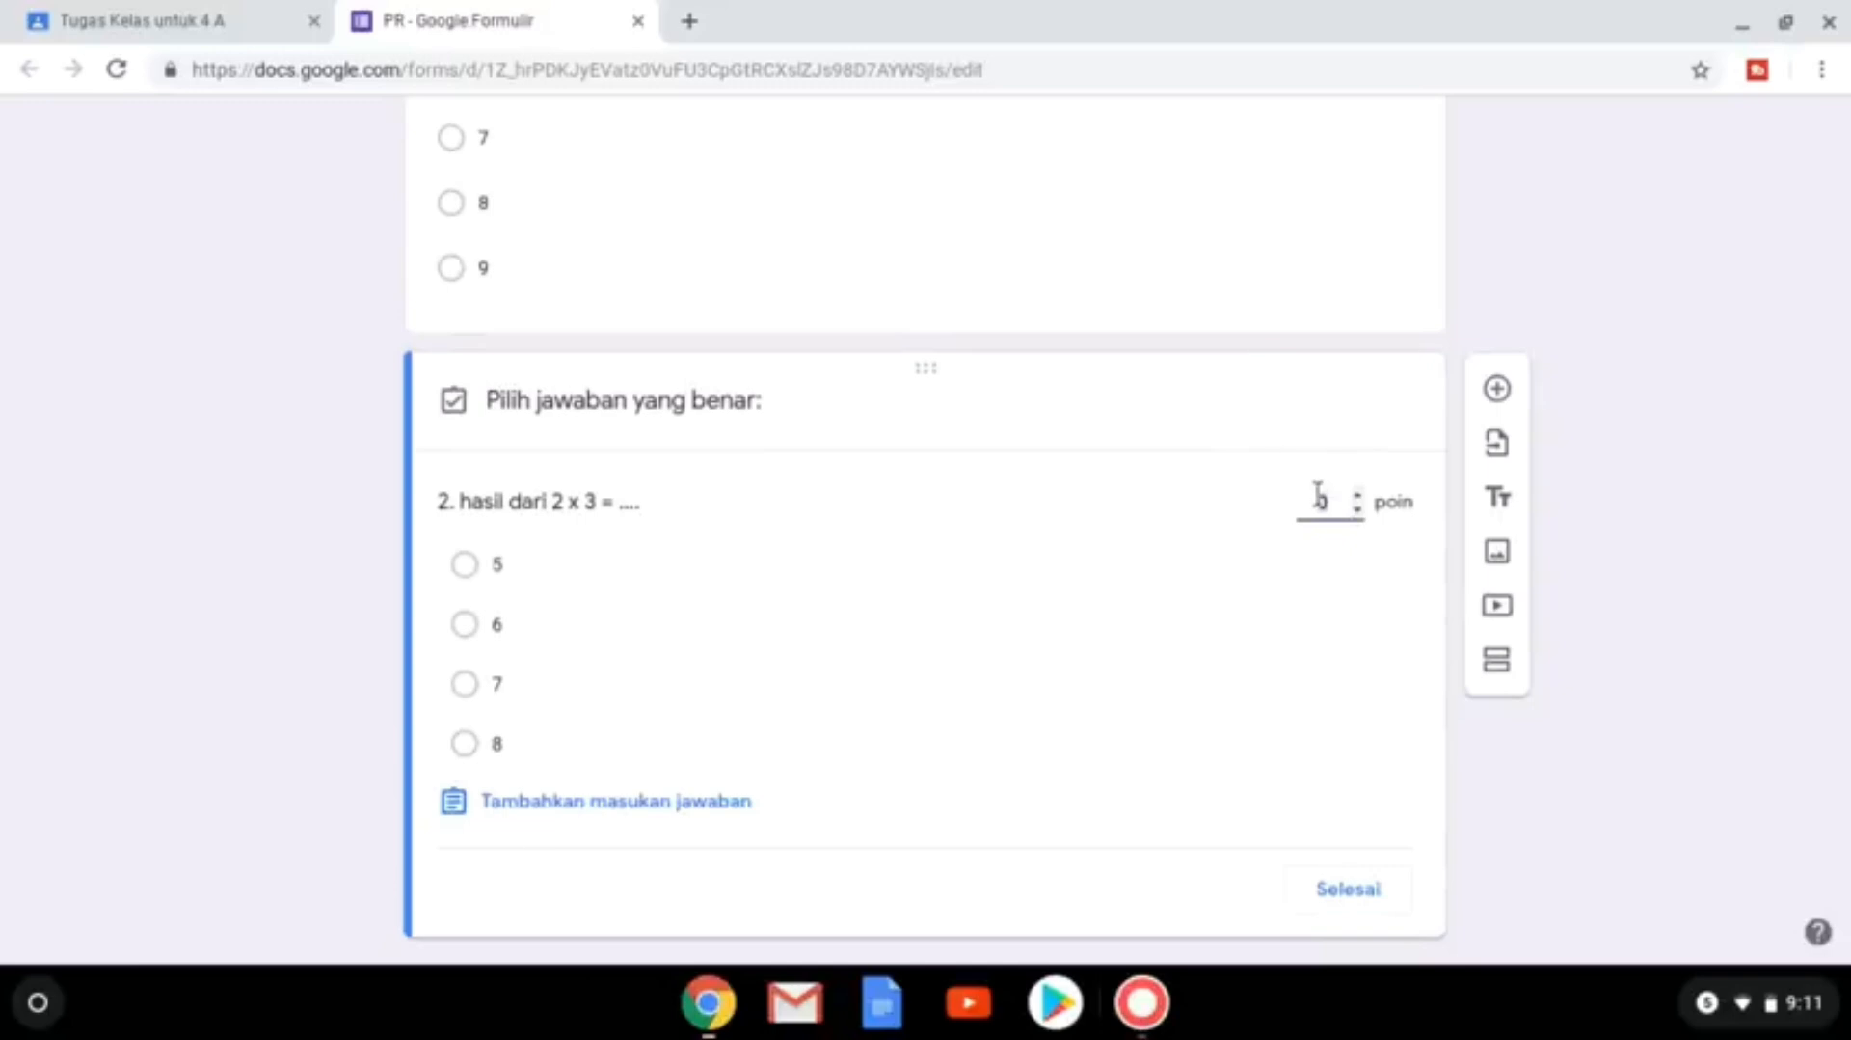
left_click(498, 632)
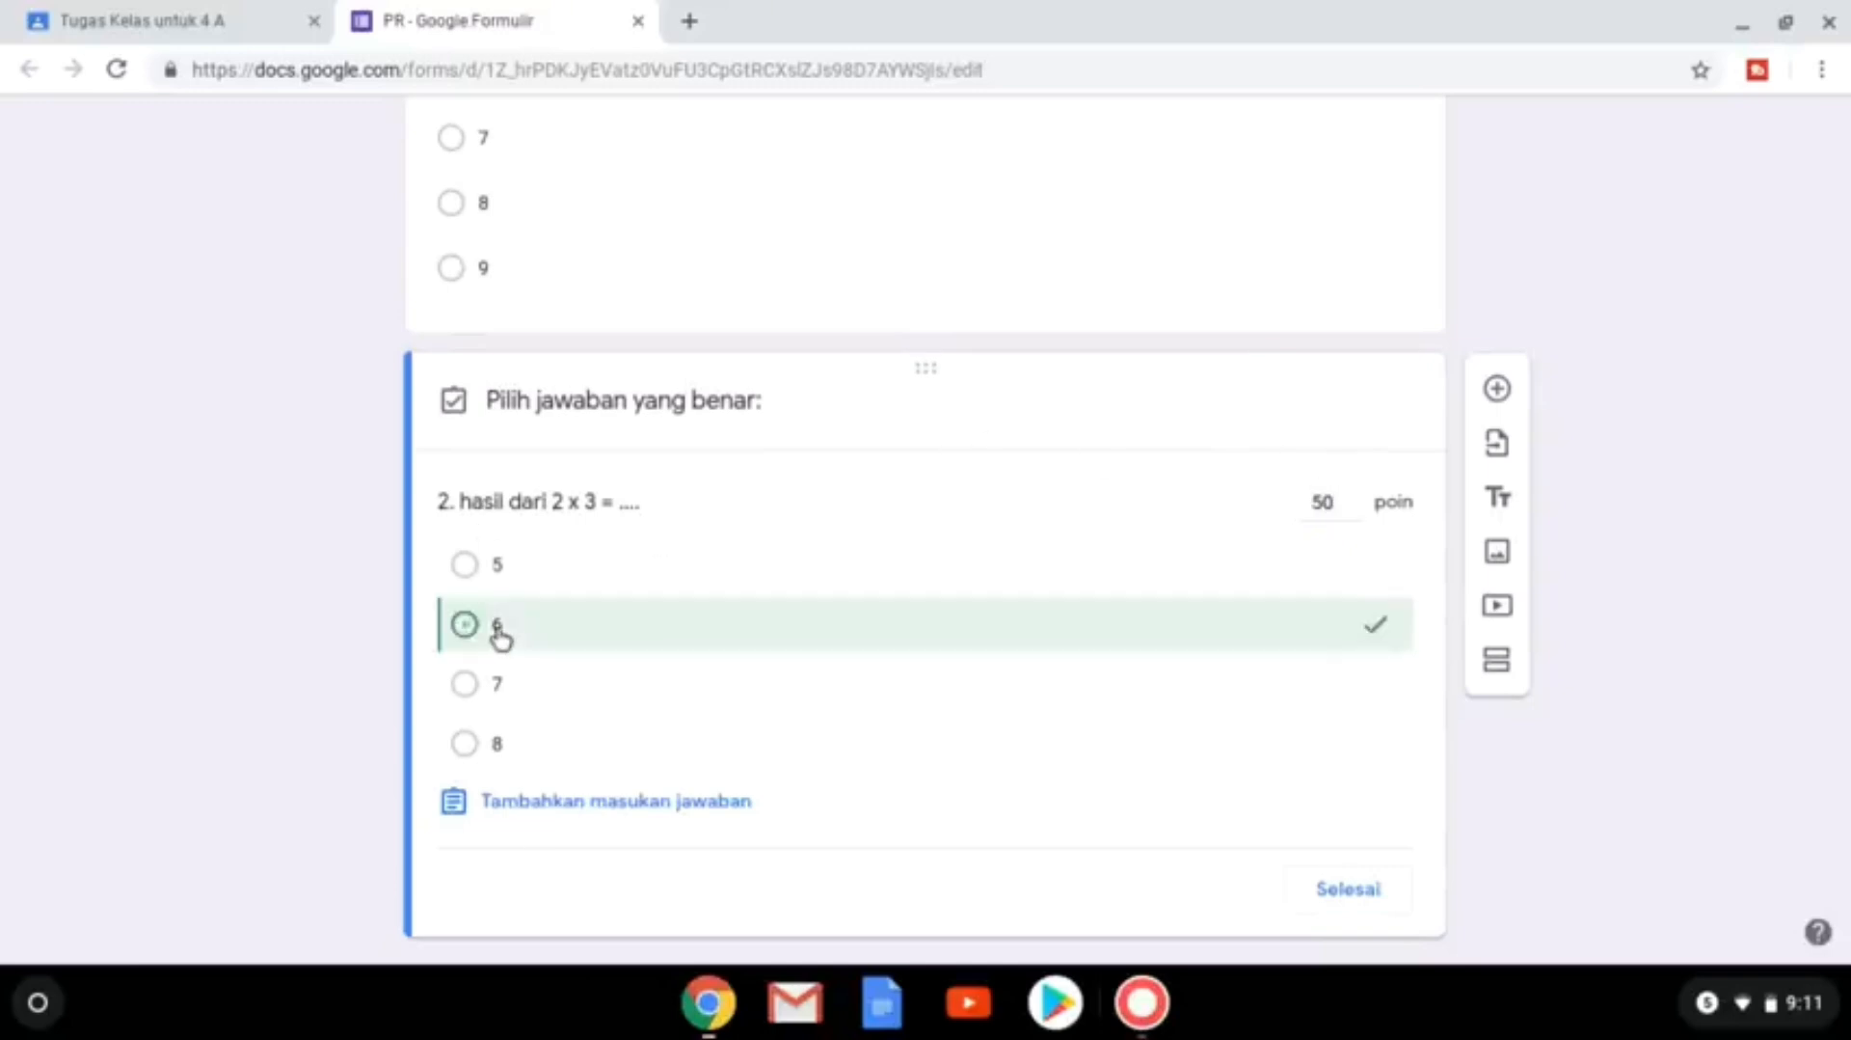
left_click(1348, 889)
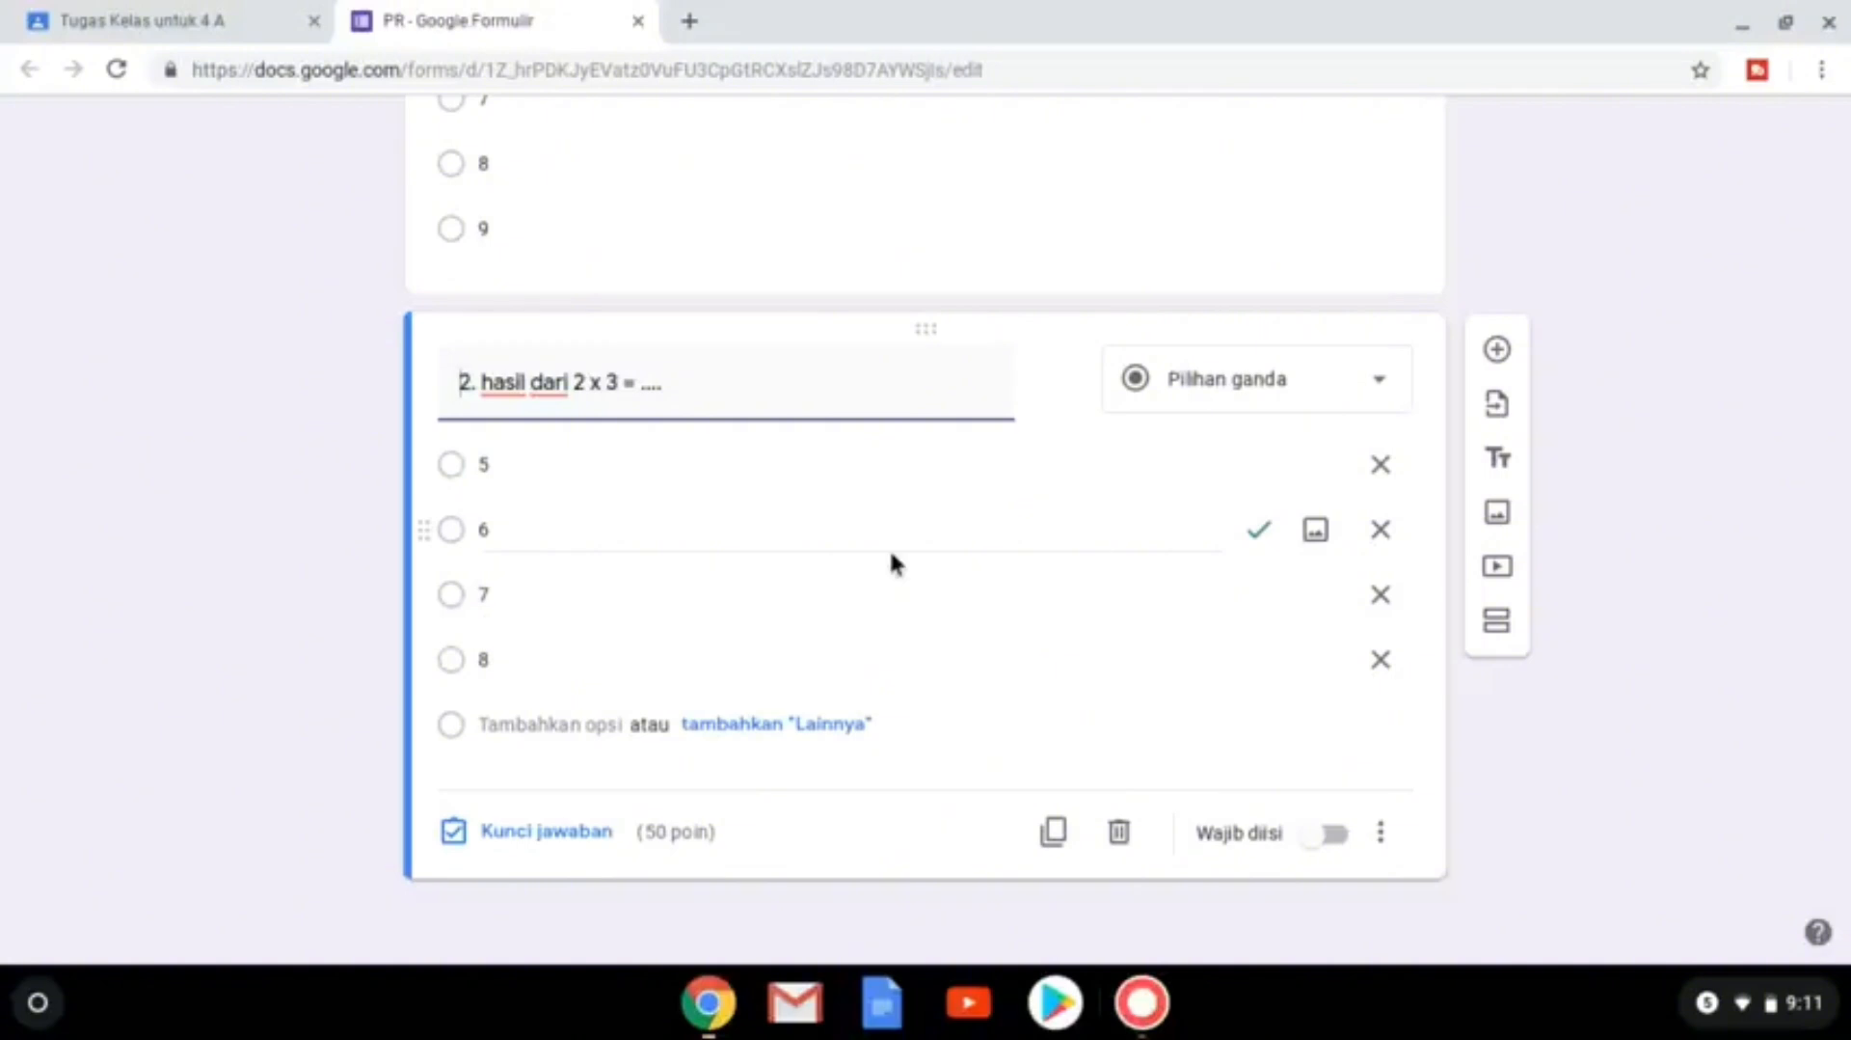
scroll(891, 560, "up", 15)
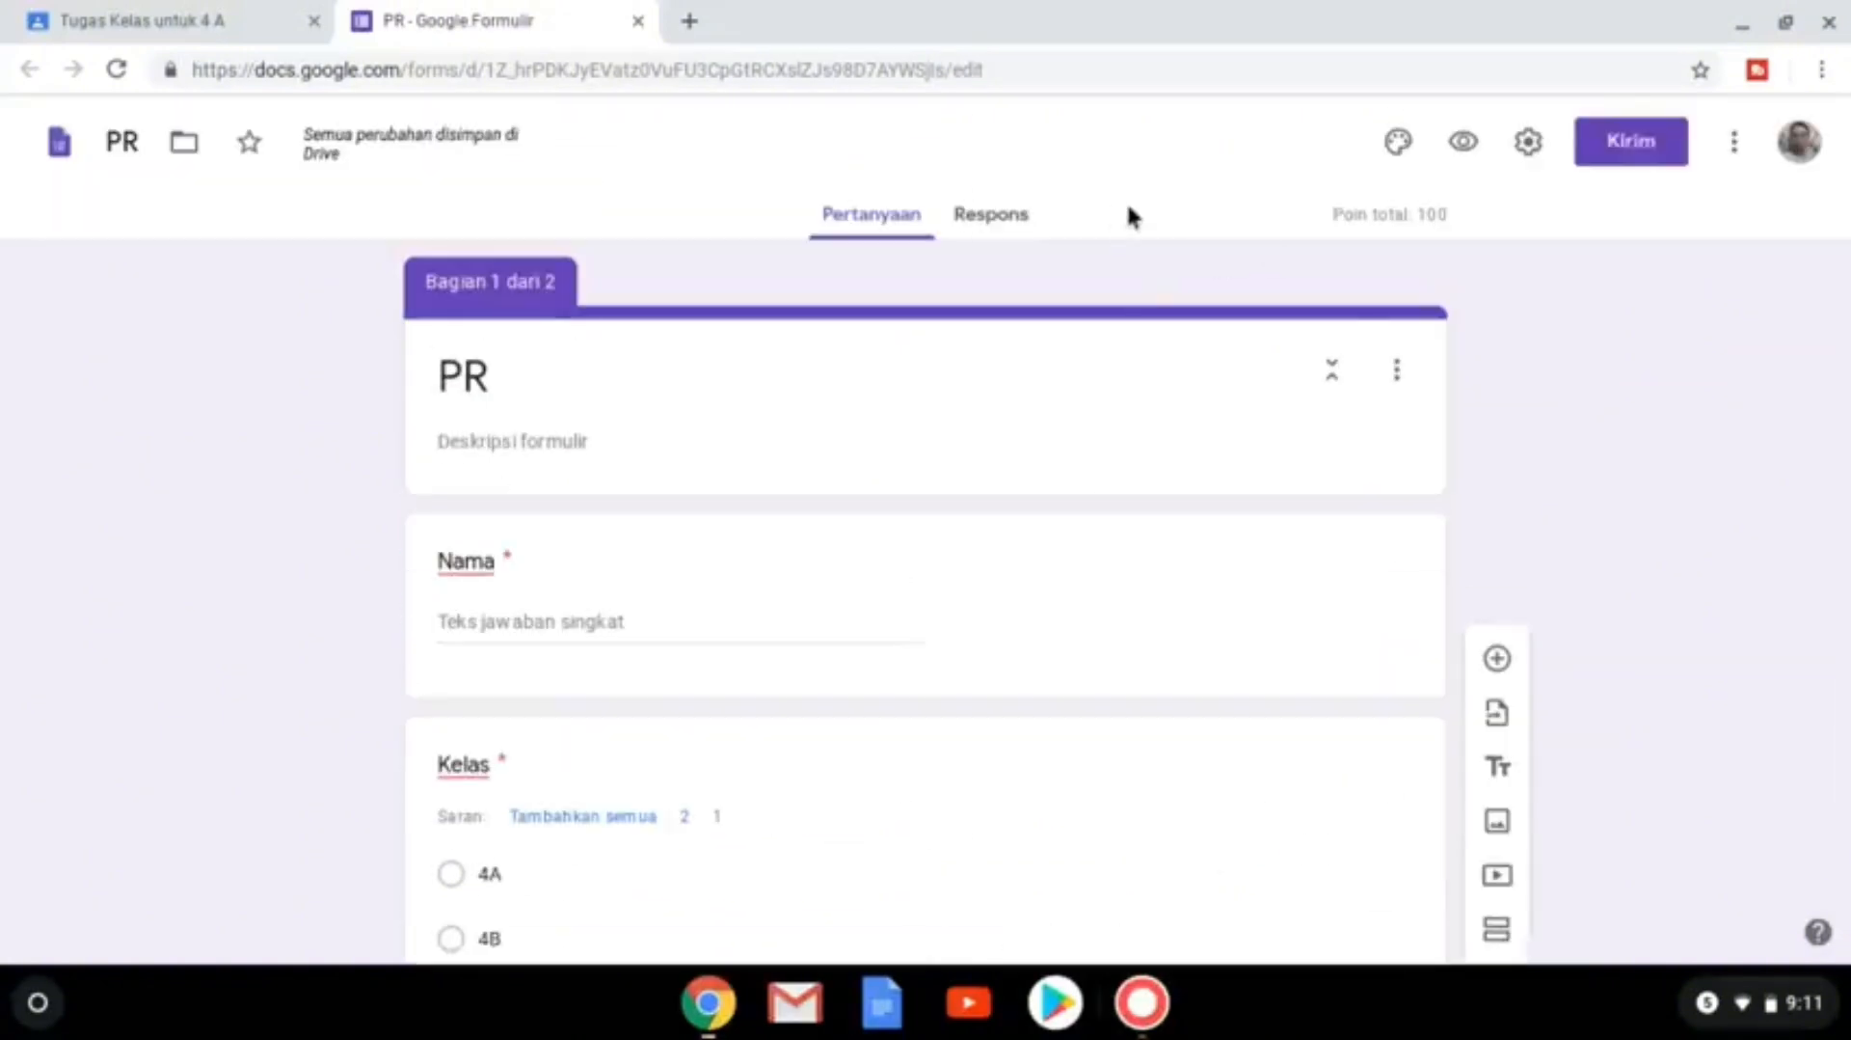
From the Respons tab, create a new response spreadsheet named 'PR (Respons)'.
left_click(993, 228)
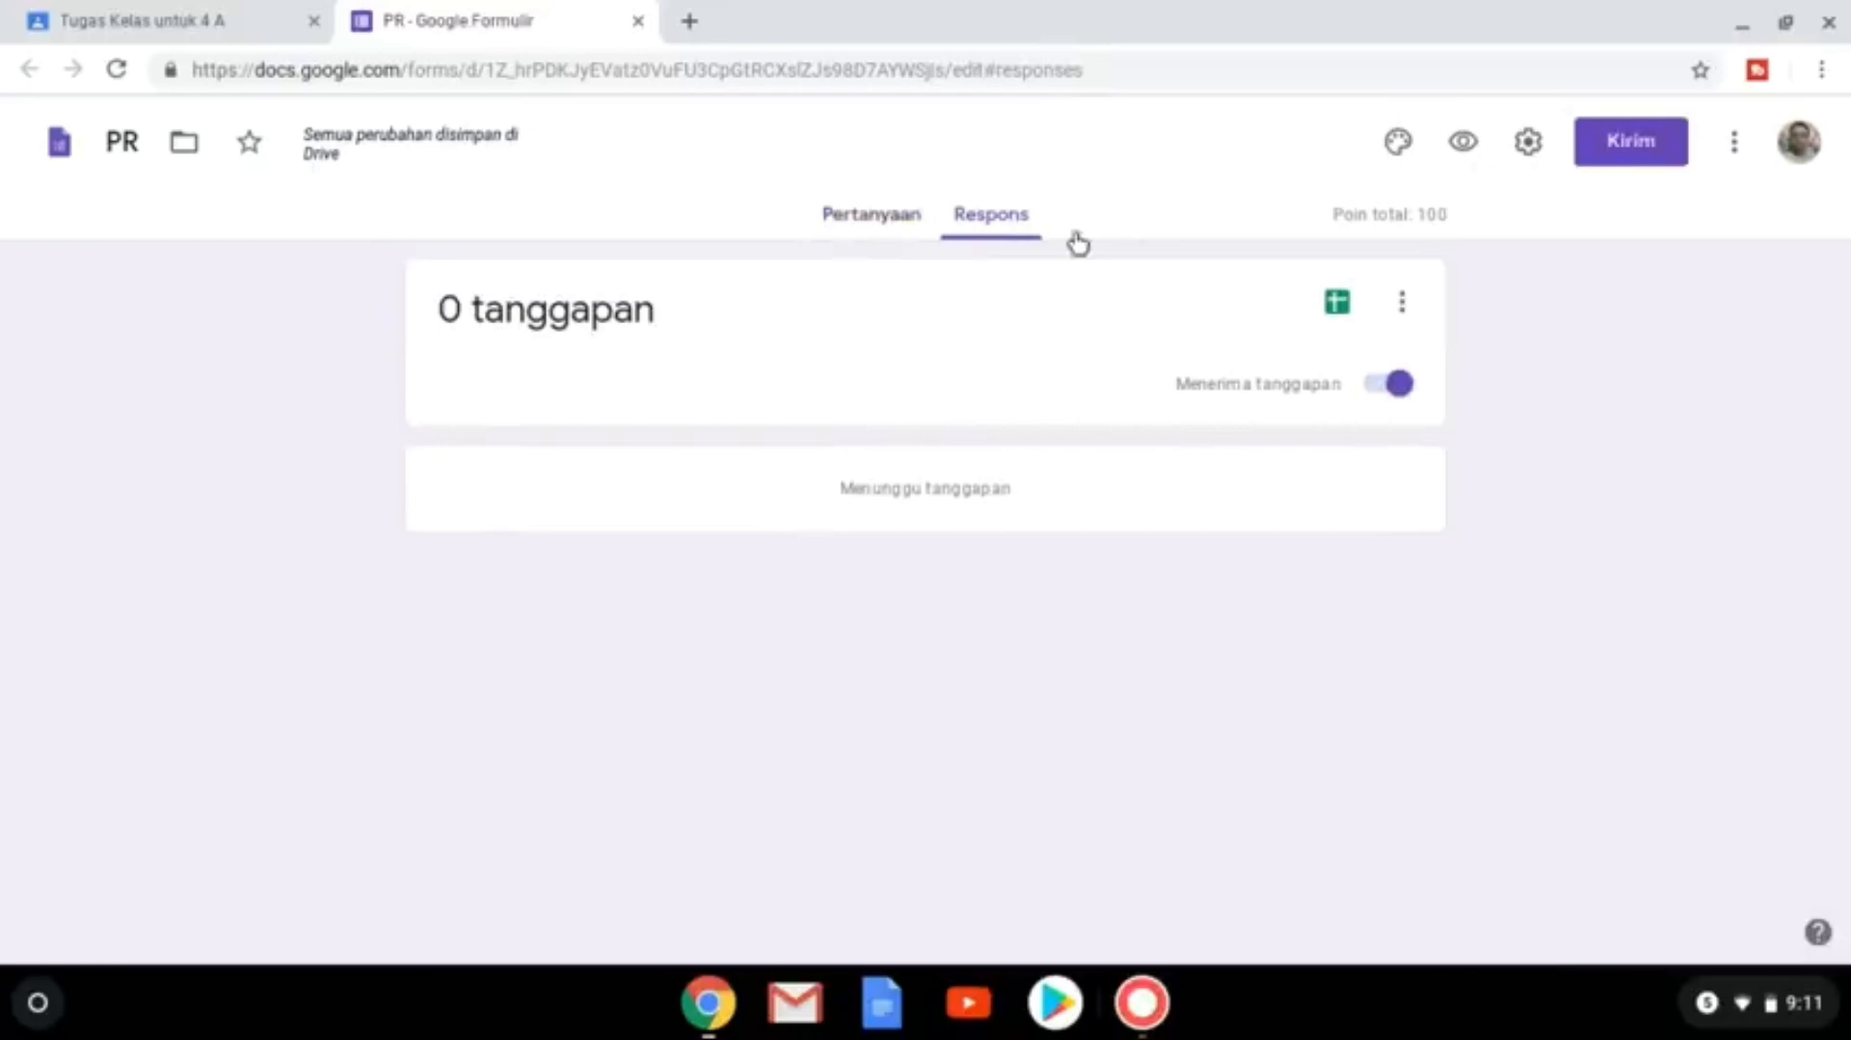
left_click(1337, 306)
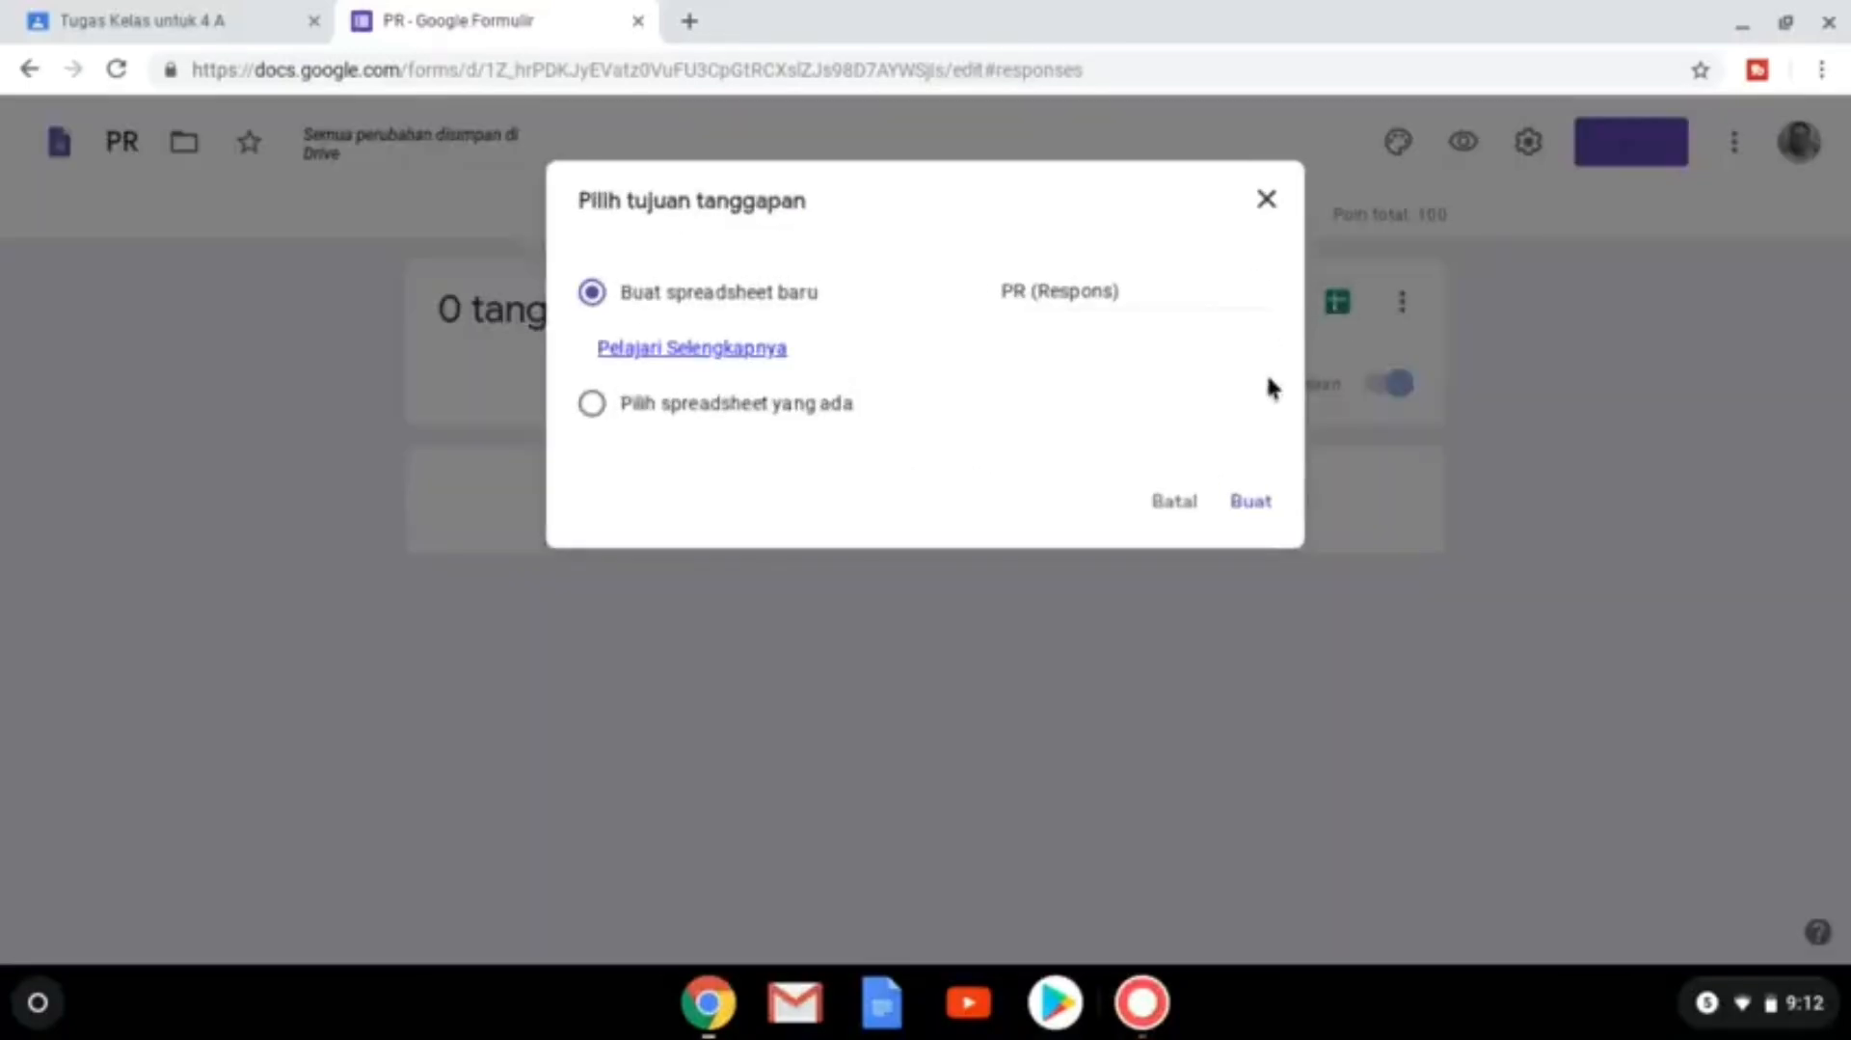
left_click(1253, 506)
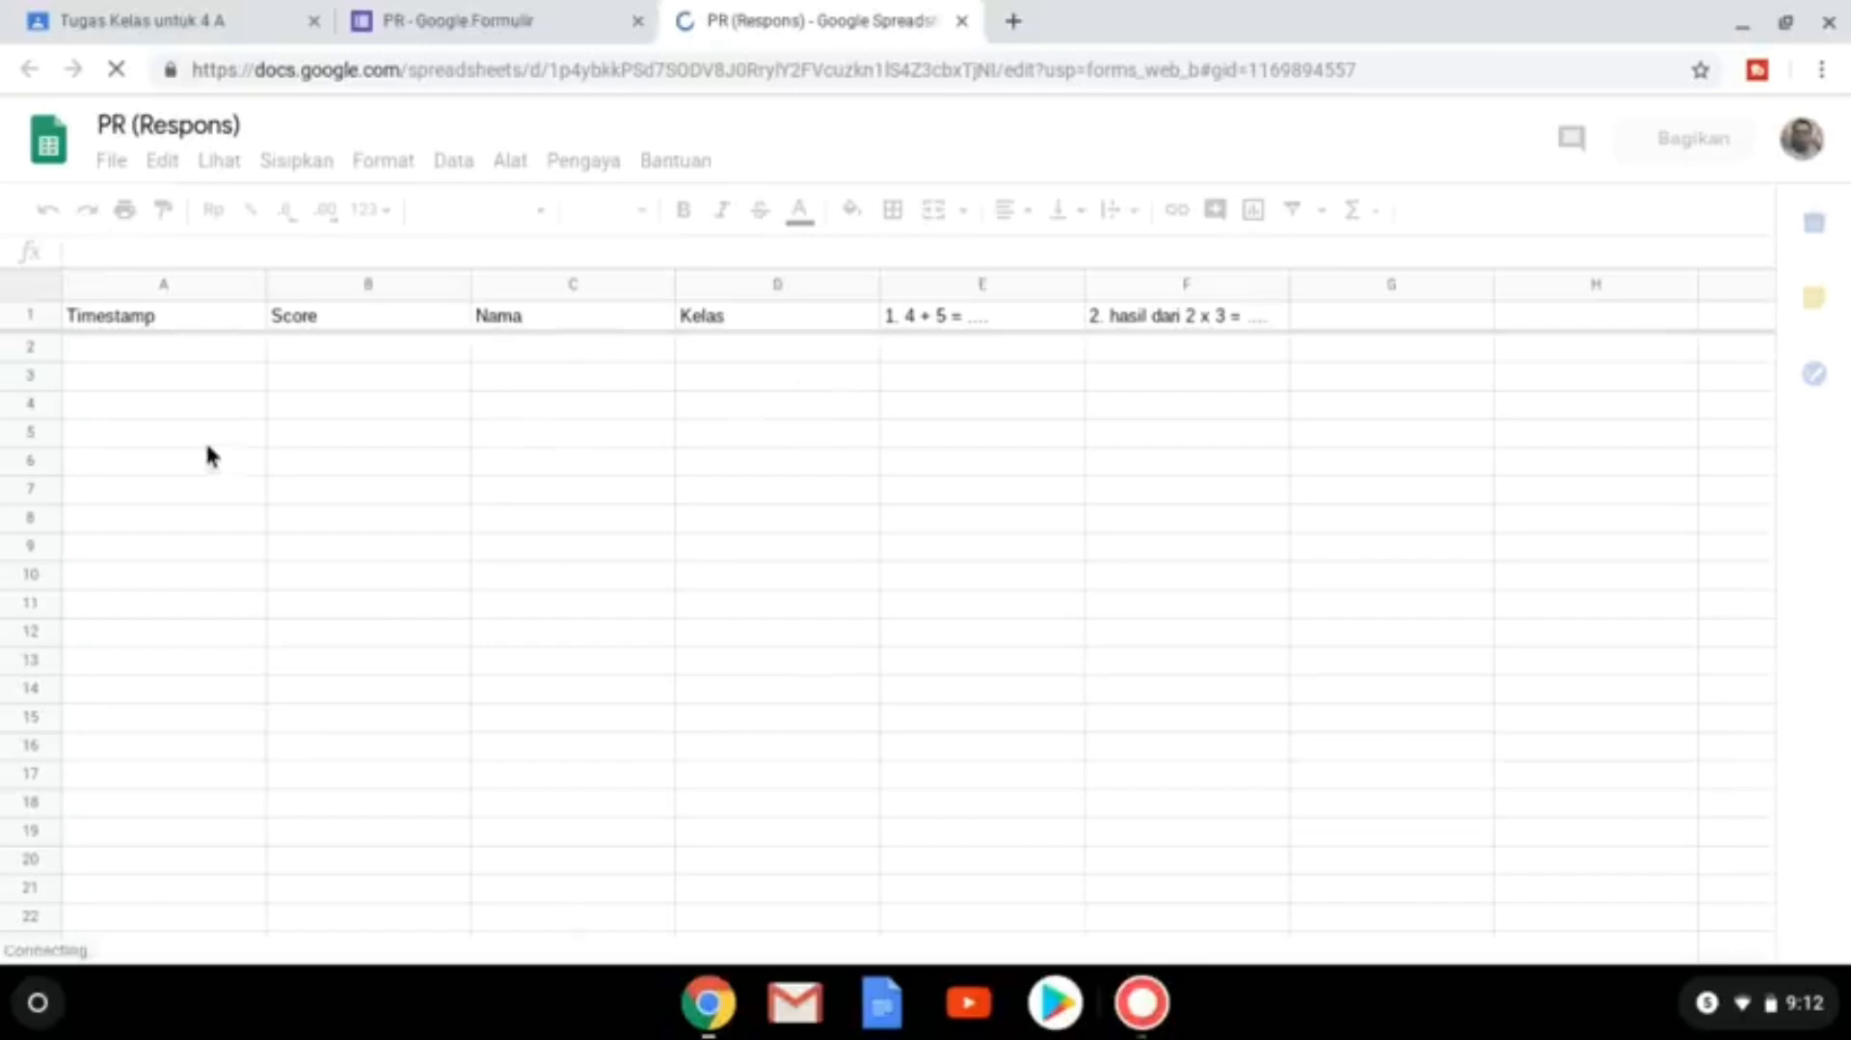
Check the empty PR (Respons) sheet, then return to the KBM Kamis draft in Classroom.
left_click(212, 350)
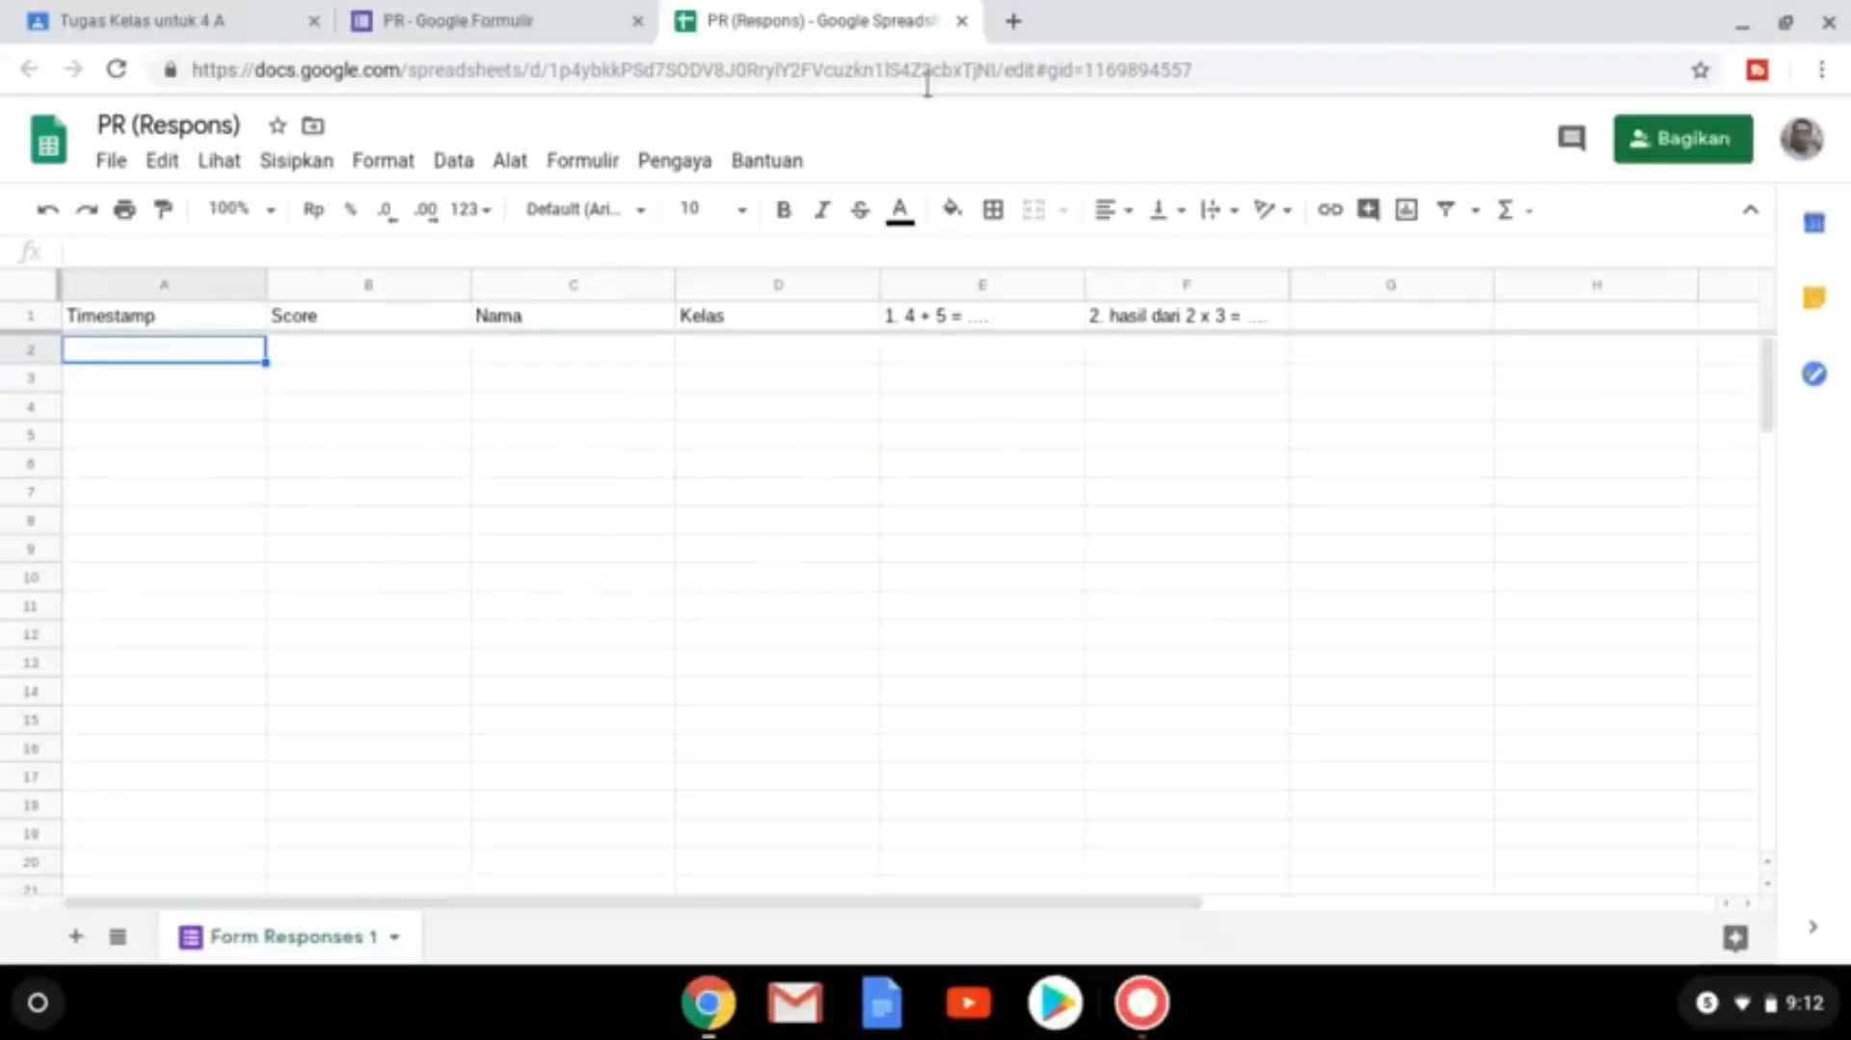
left_click(118, 19)
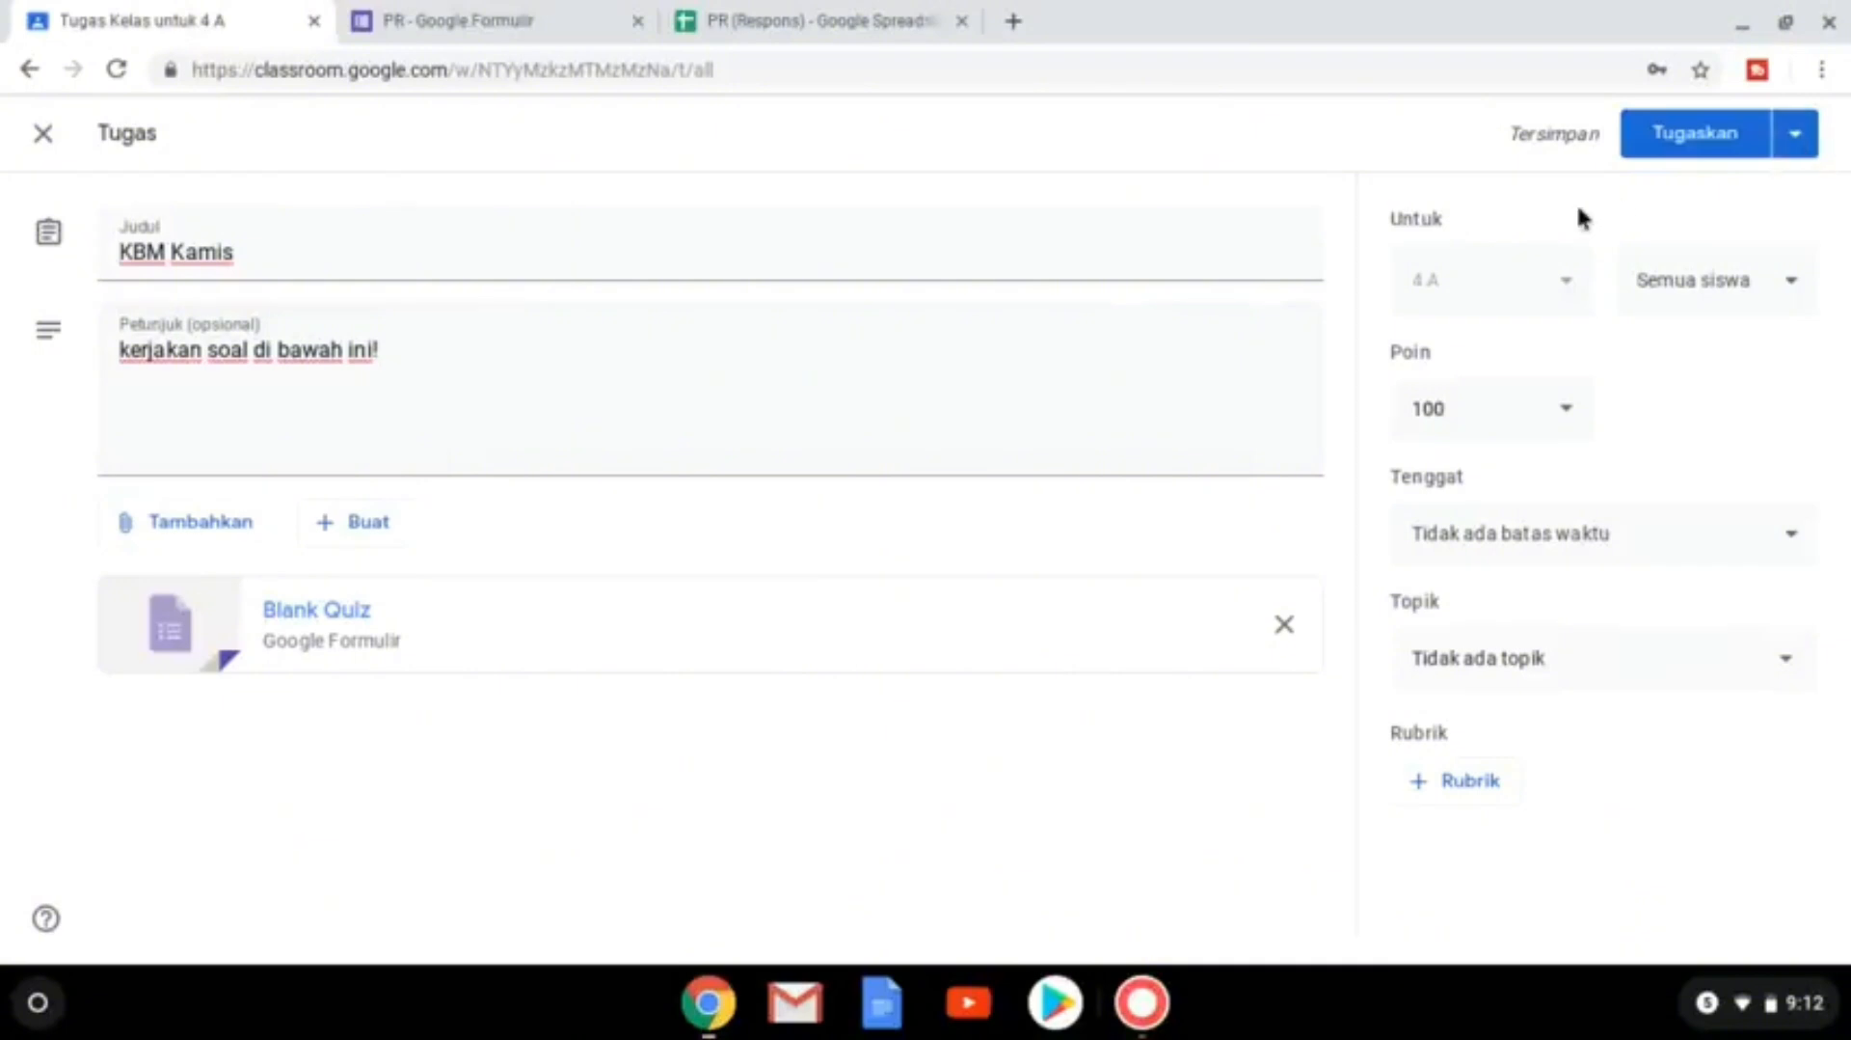
Schedule the KBM Kamis assignment for 26 Mar 2020 at 08.00.
left_click(1802, 151)
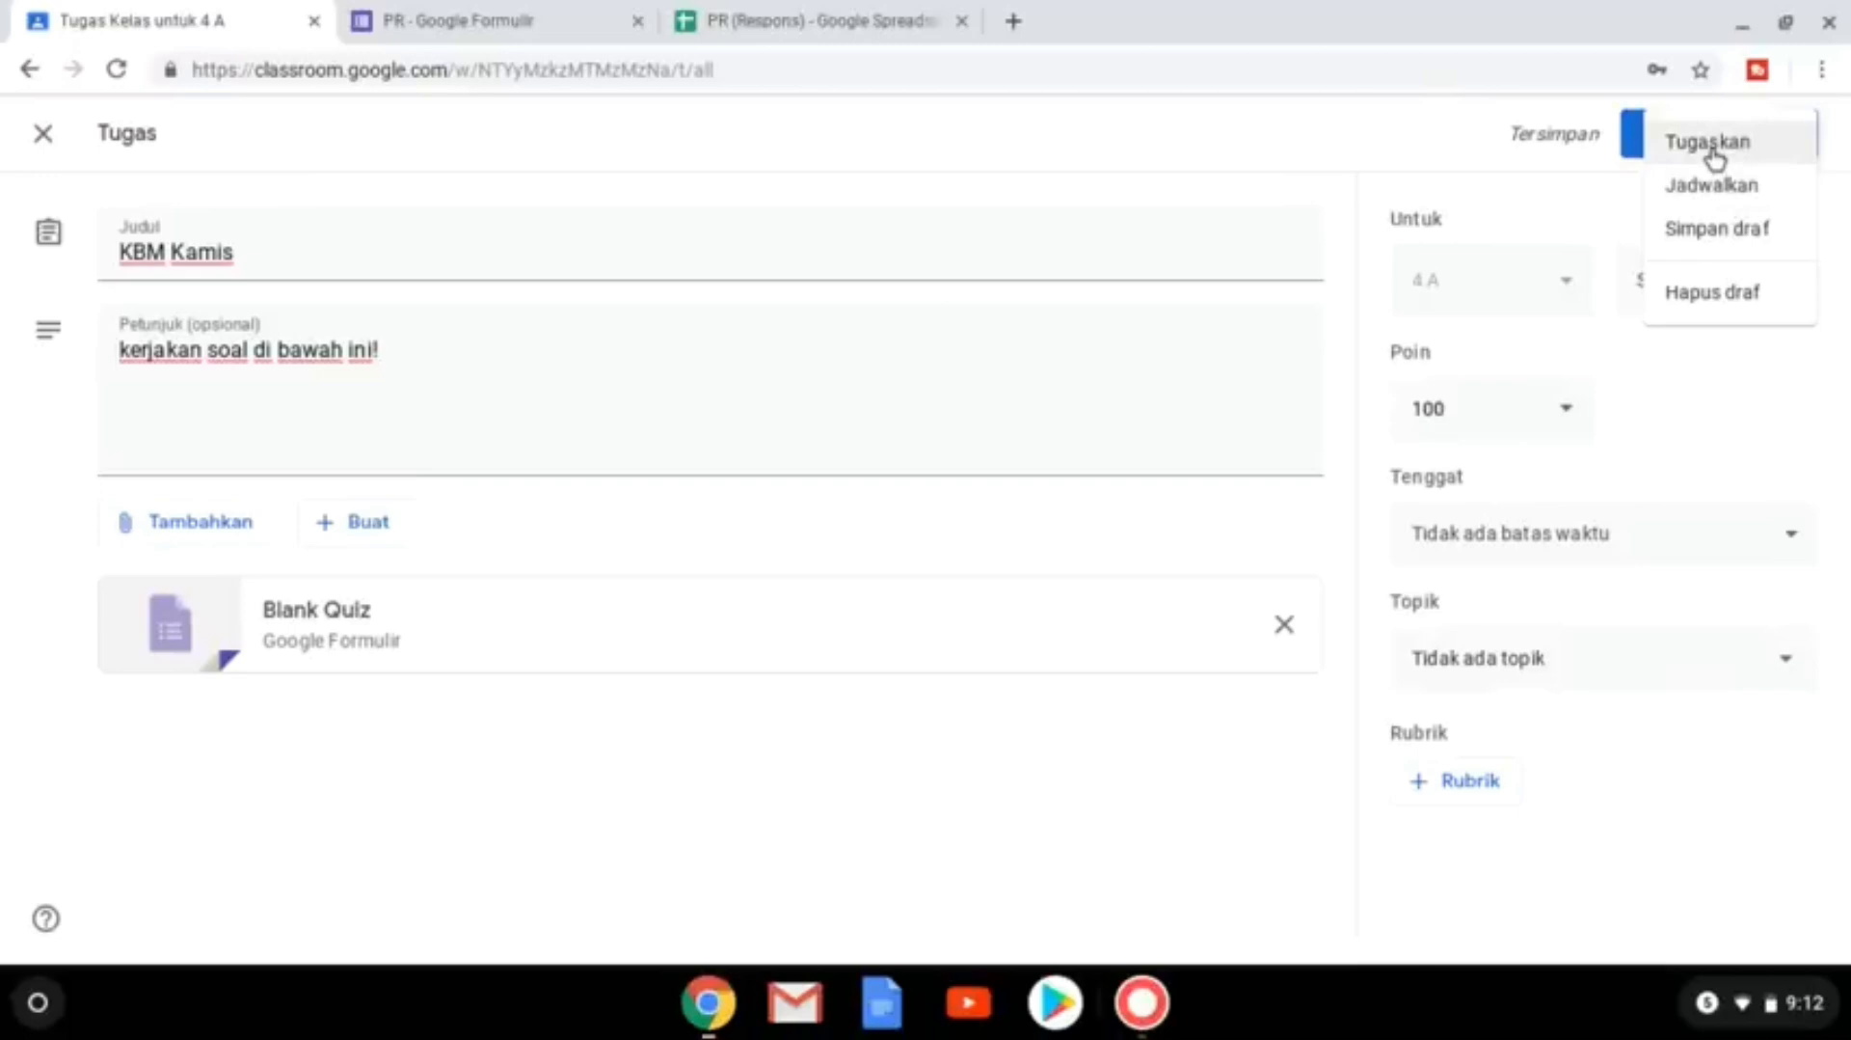
left_click(1712, 185)
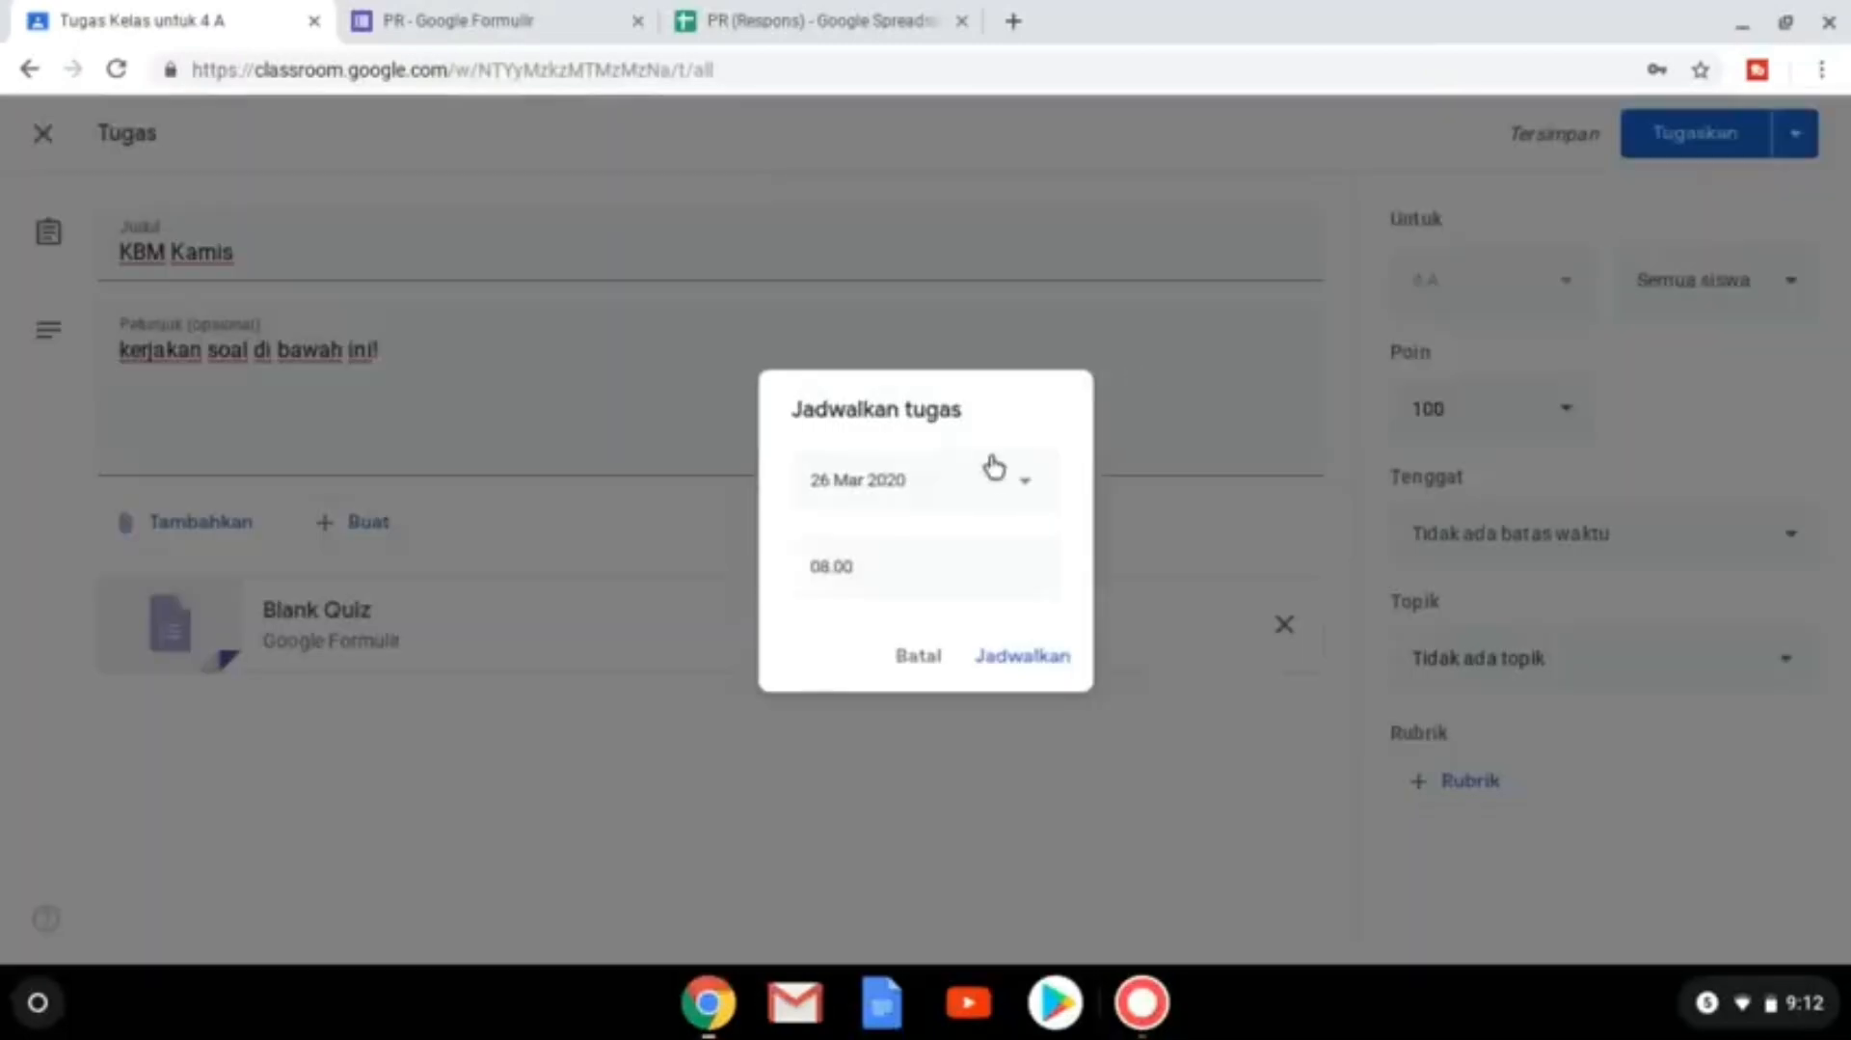
left_click(1007, 481)
left_click(988, 735)
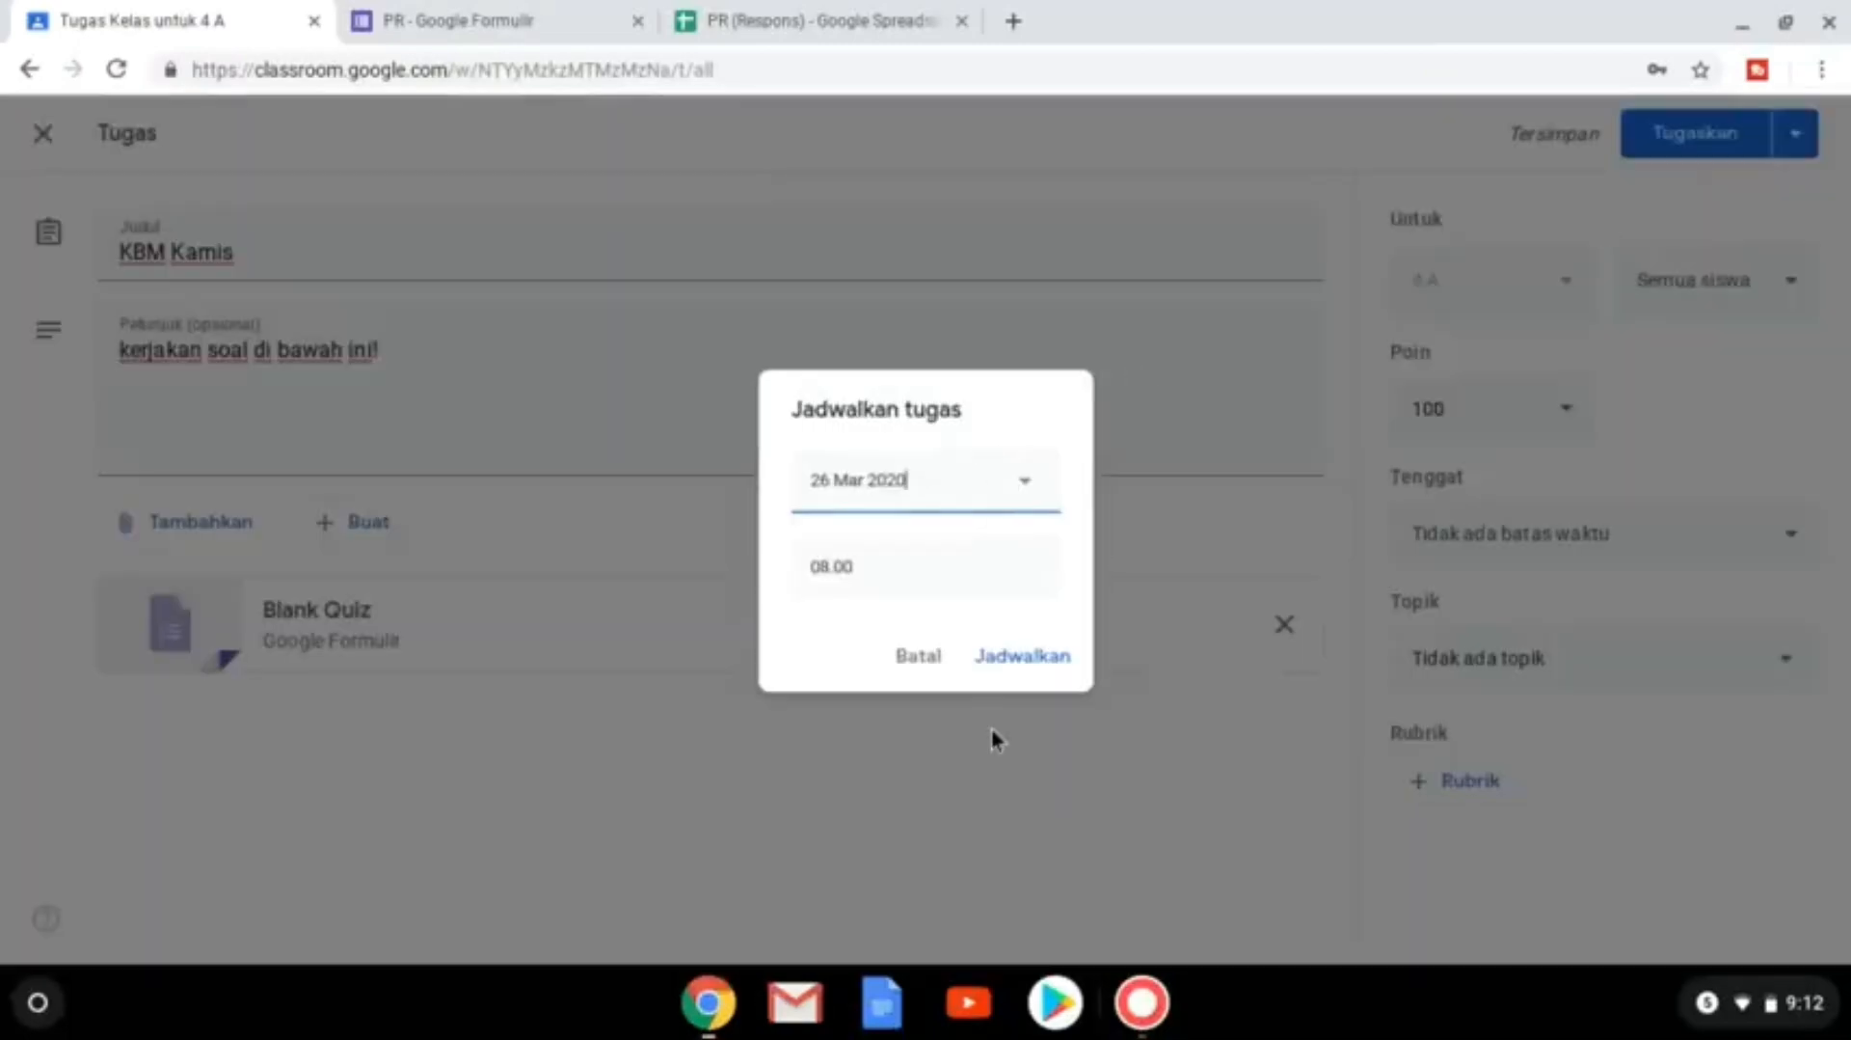
left_click(1024, 657)
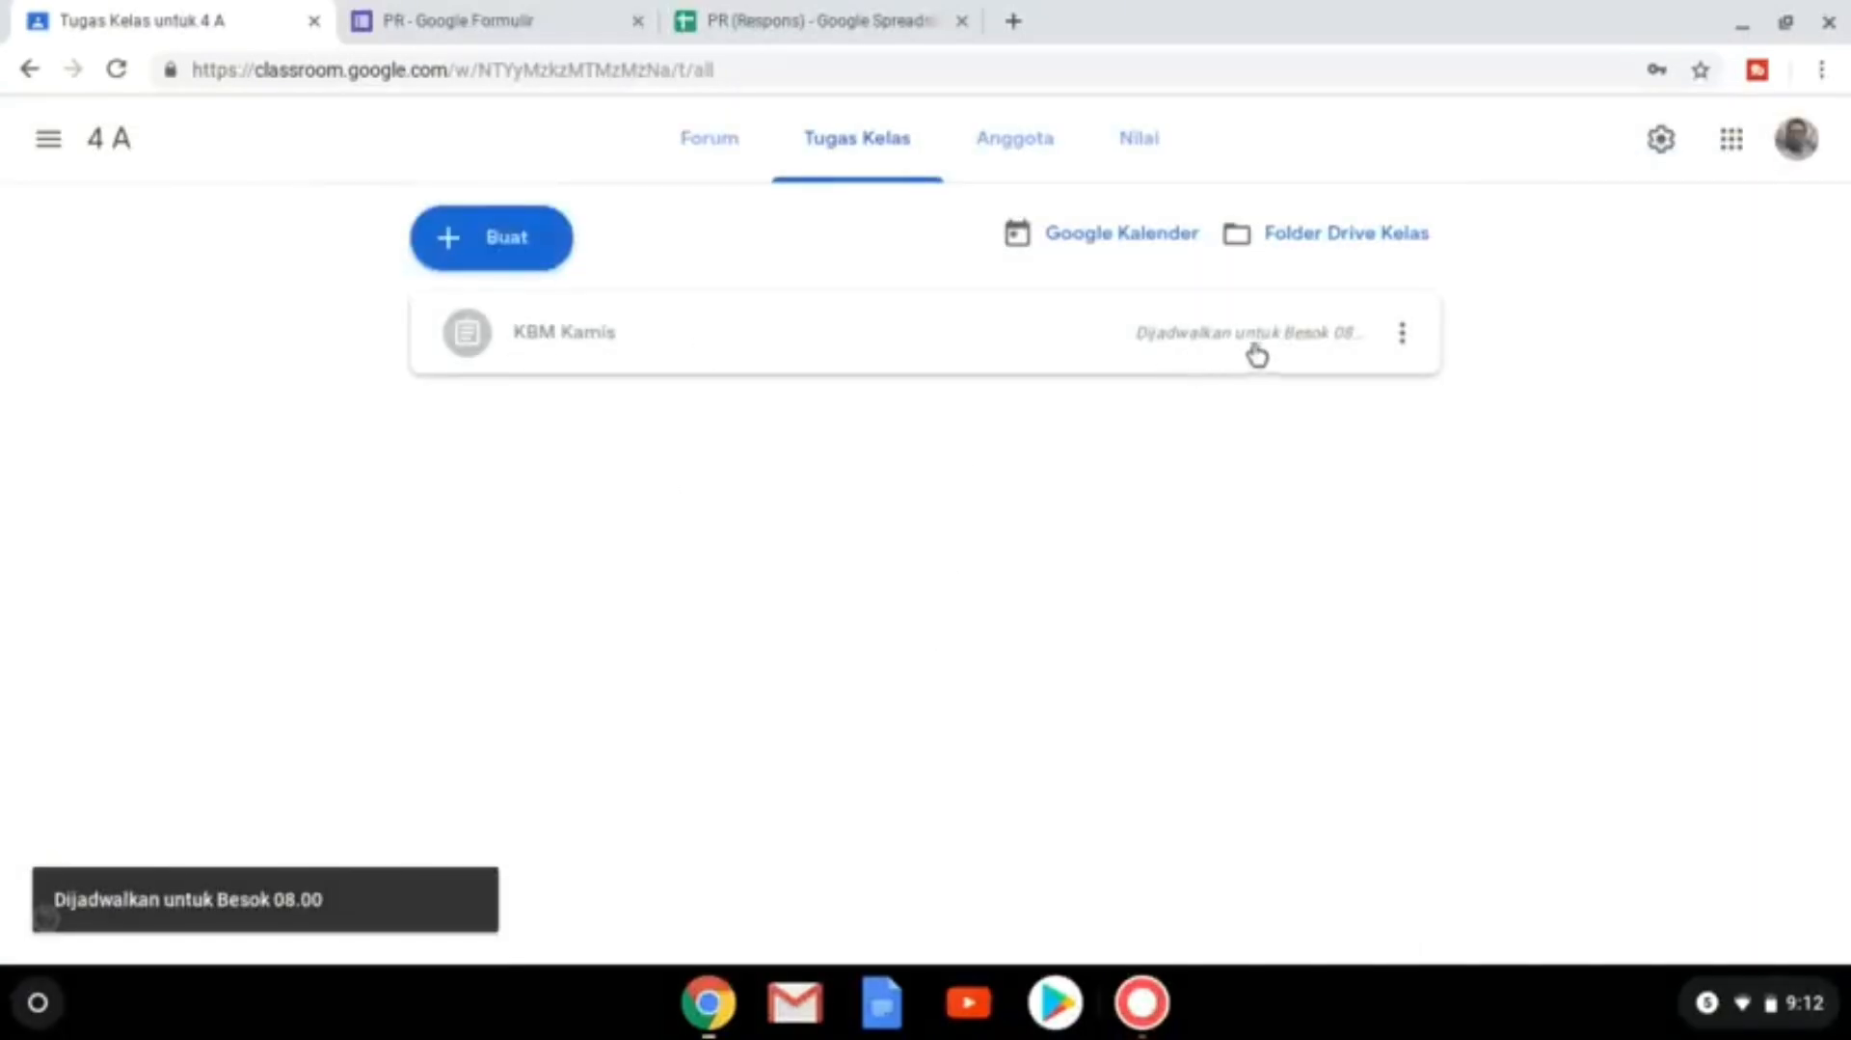
Edit KBM Kamis, remove its 26 Mar 08.00 schedule, and assign it immediately.
left_click(1403, 337)
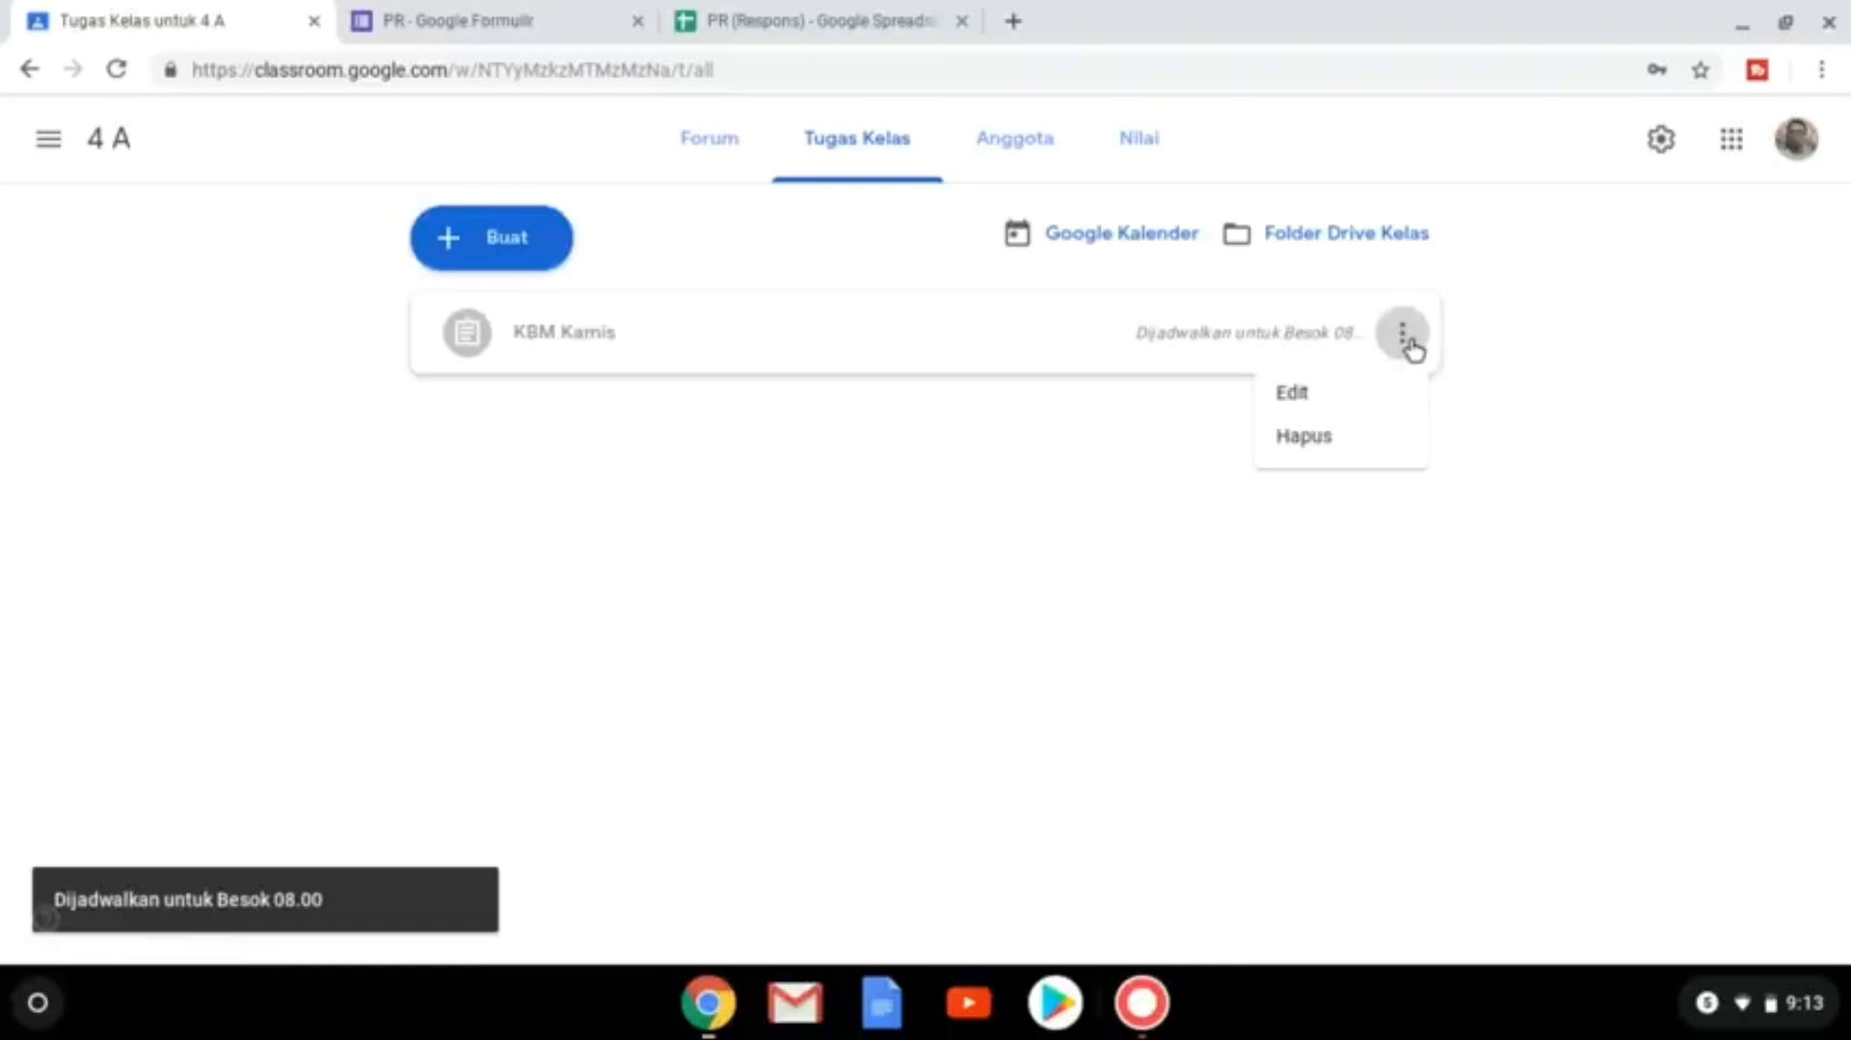
left_click(1379, 393)
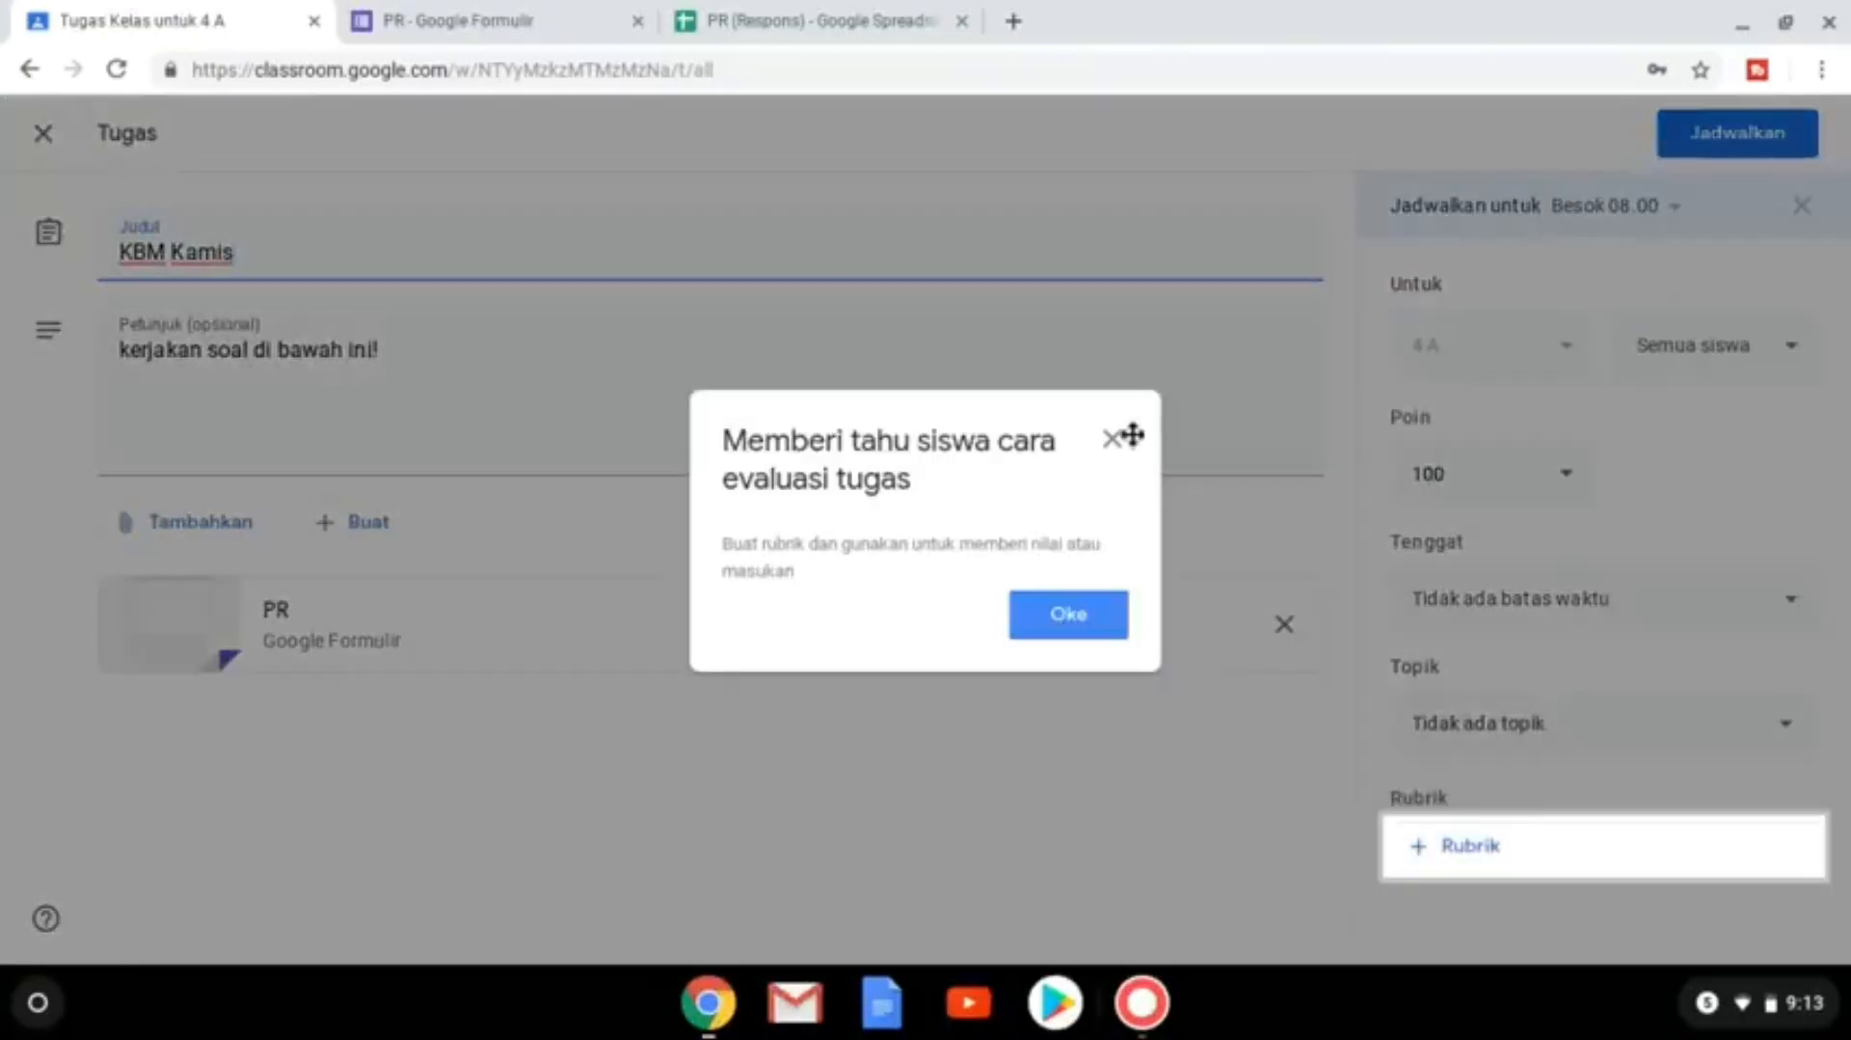
left_click(1111, 439)
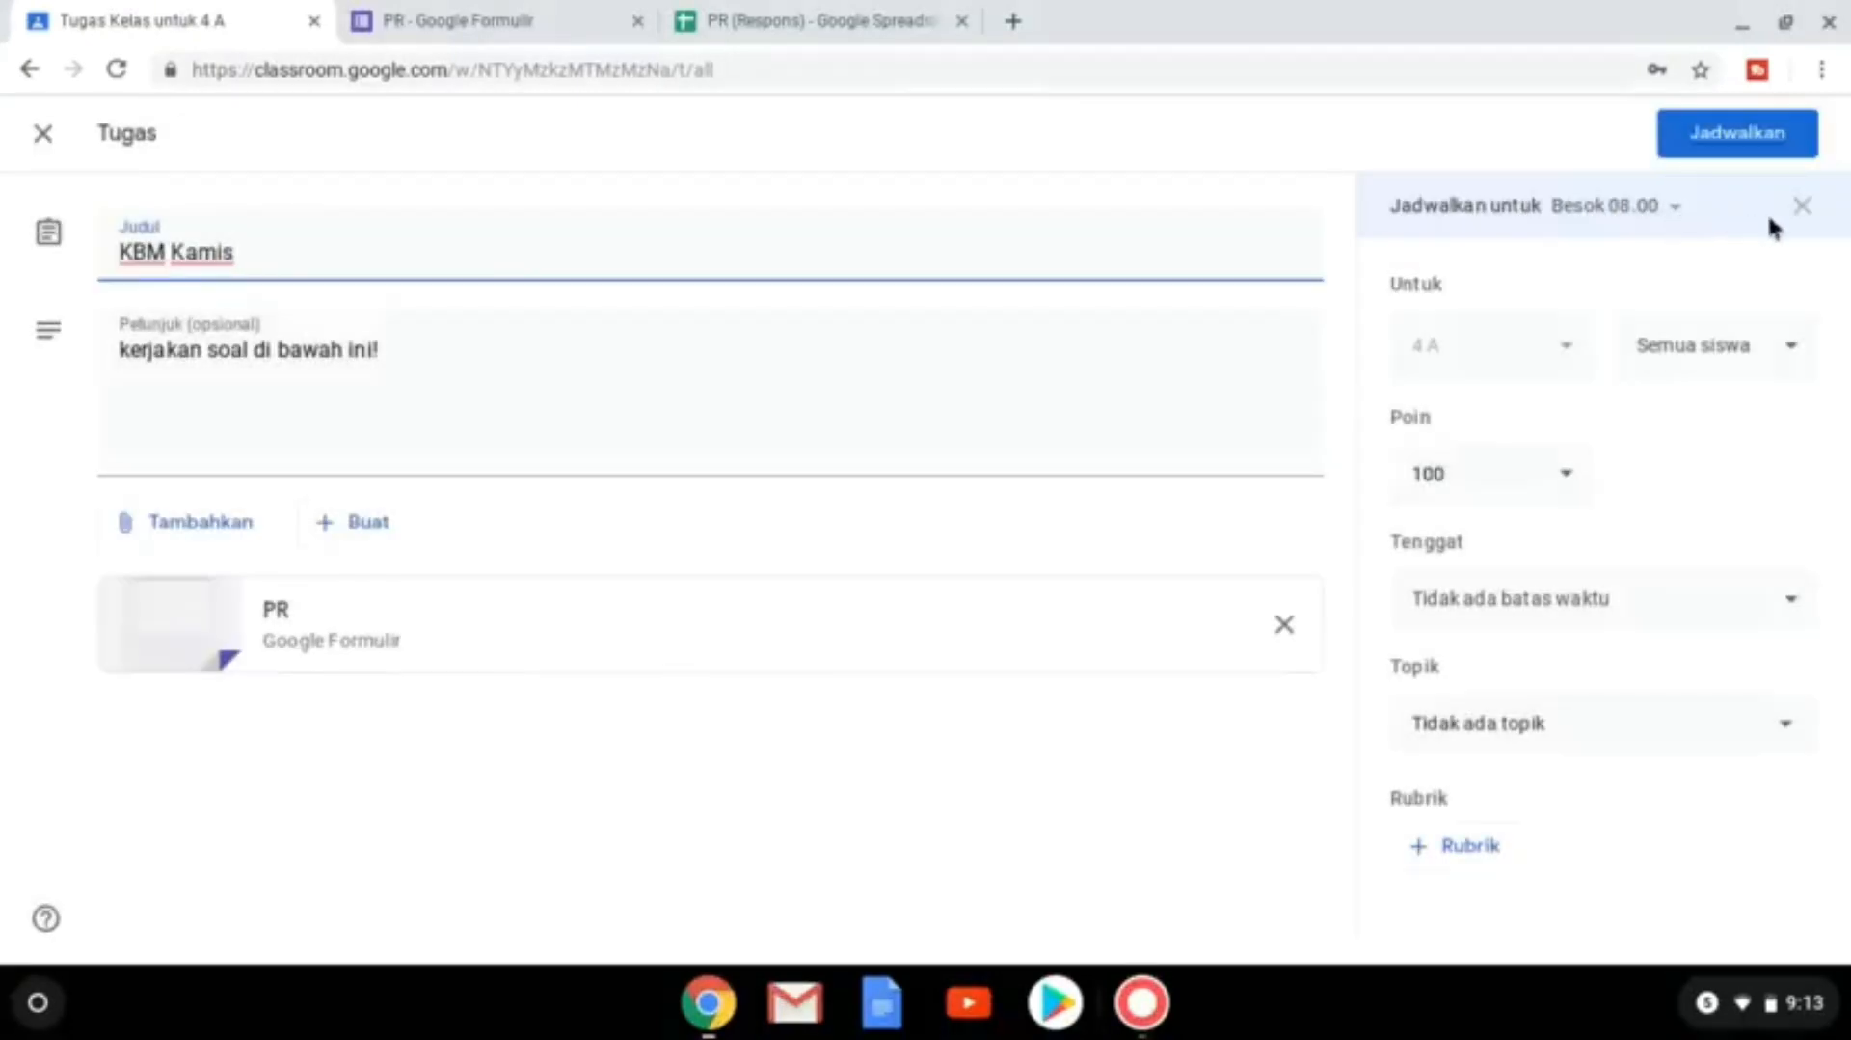
left_click(1802, 205)
left_click(1794, 132)
left_click(1776, 151)
left_click(1073, 603)
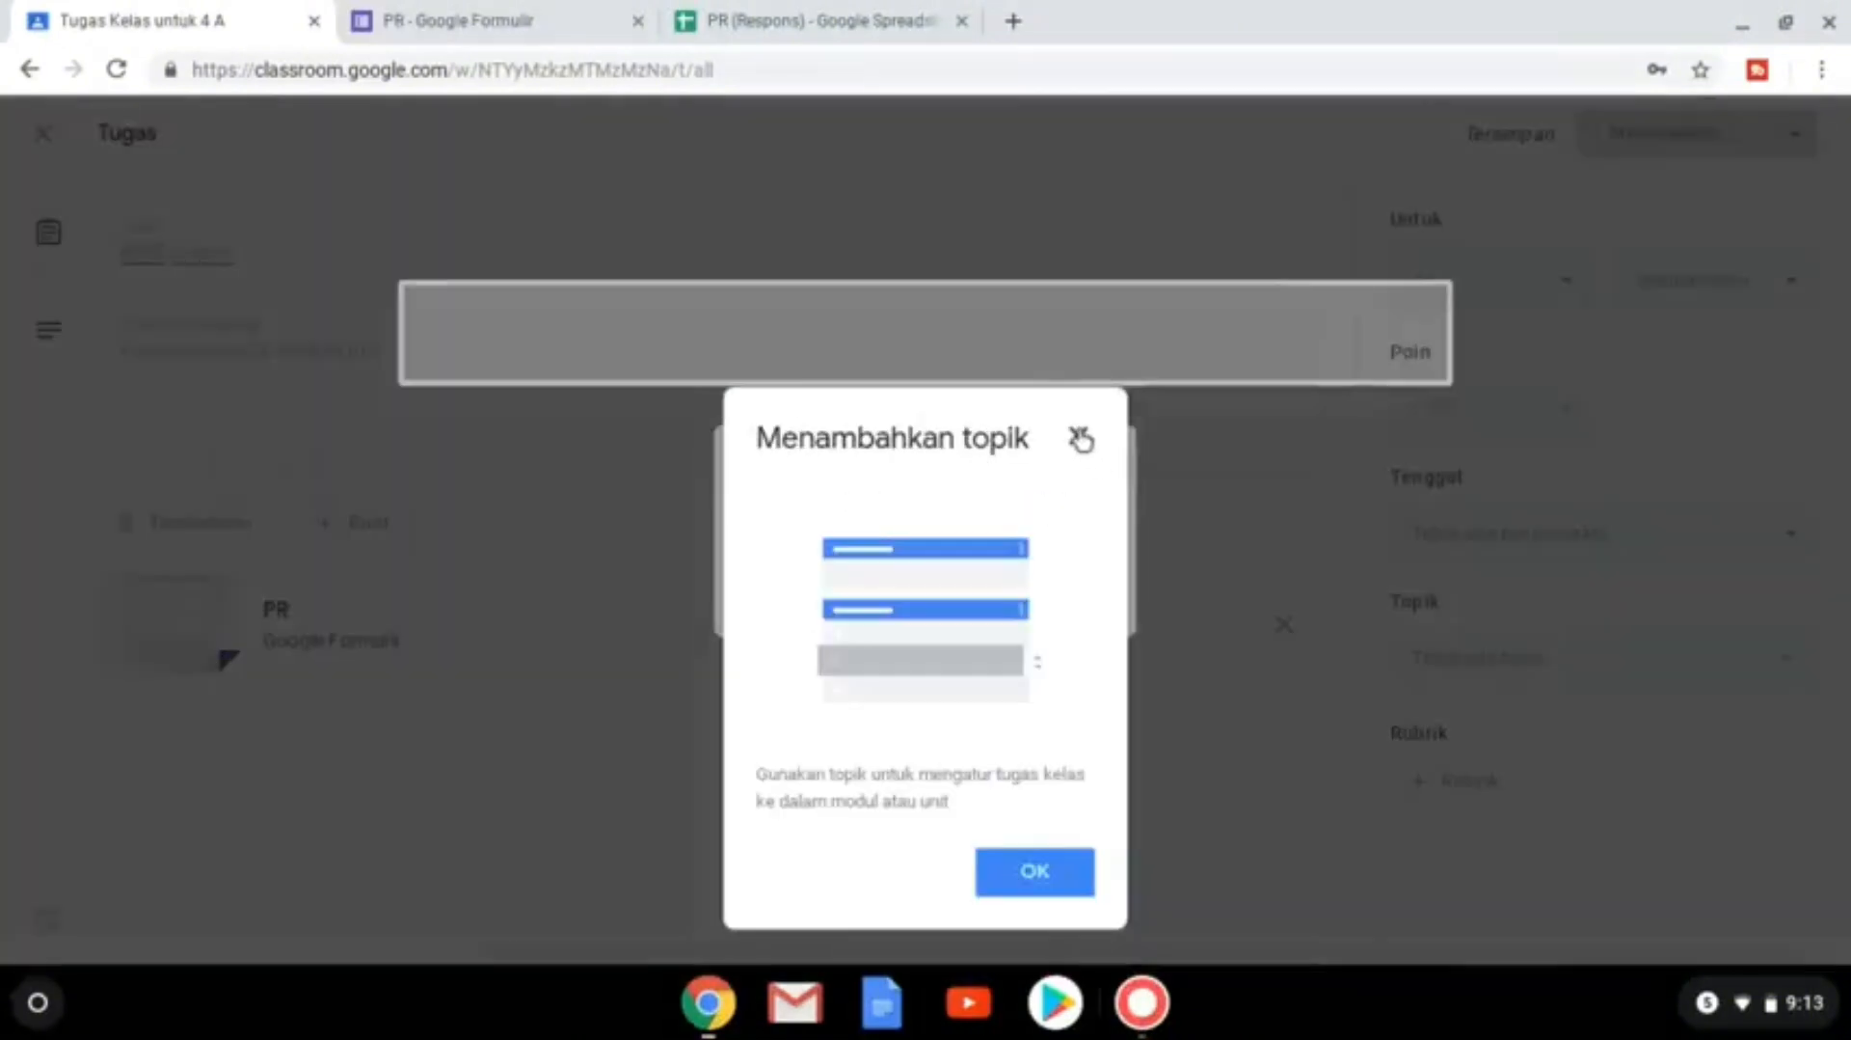
left_click(1076, 434)
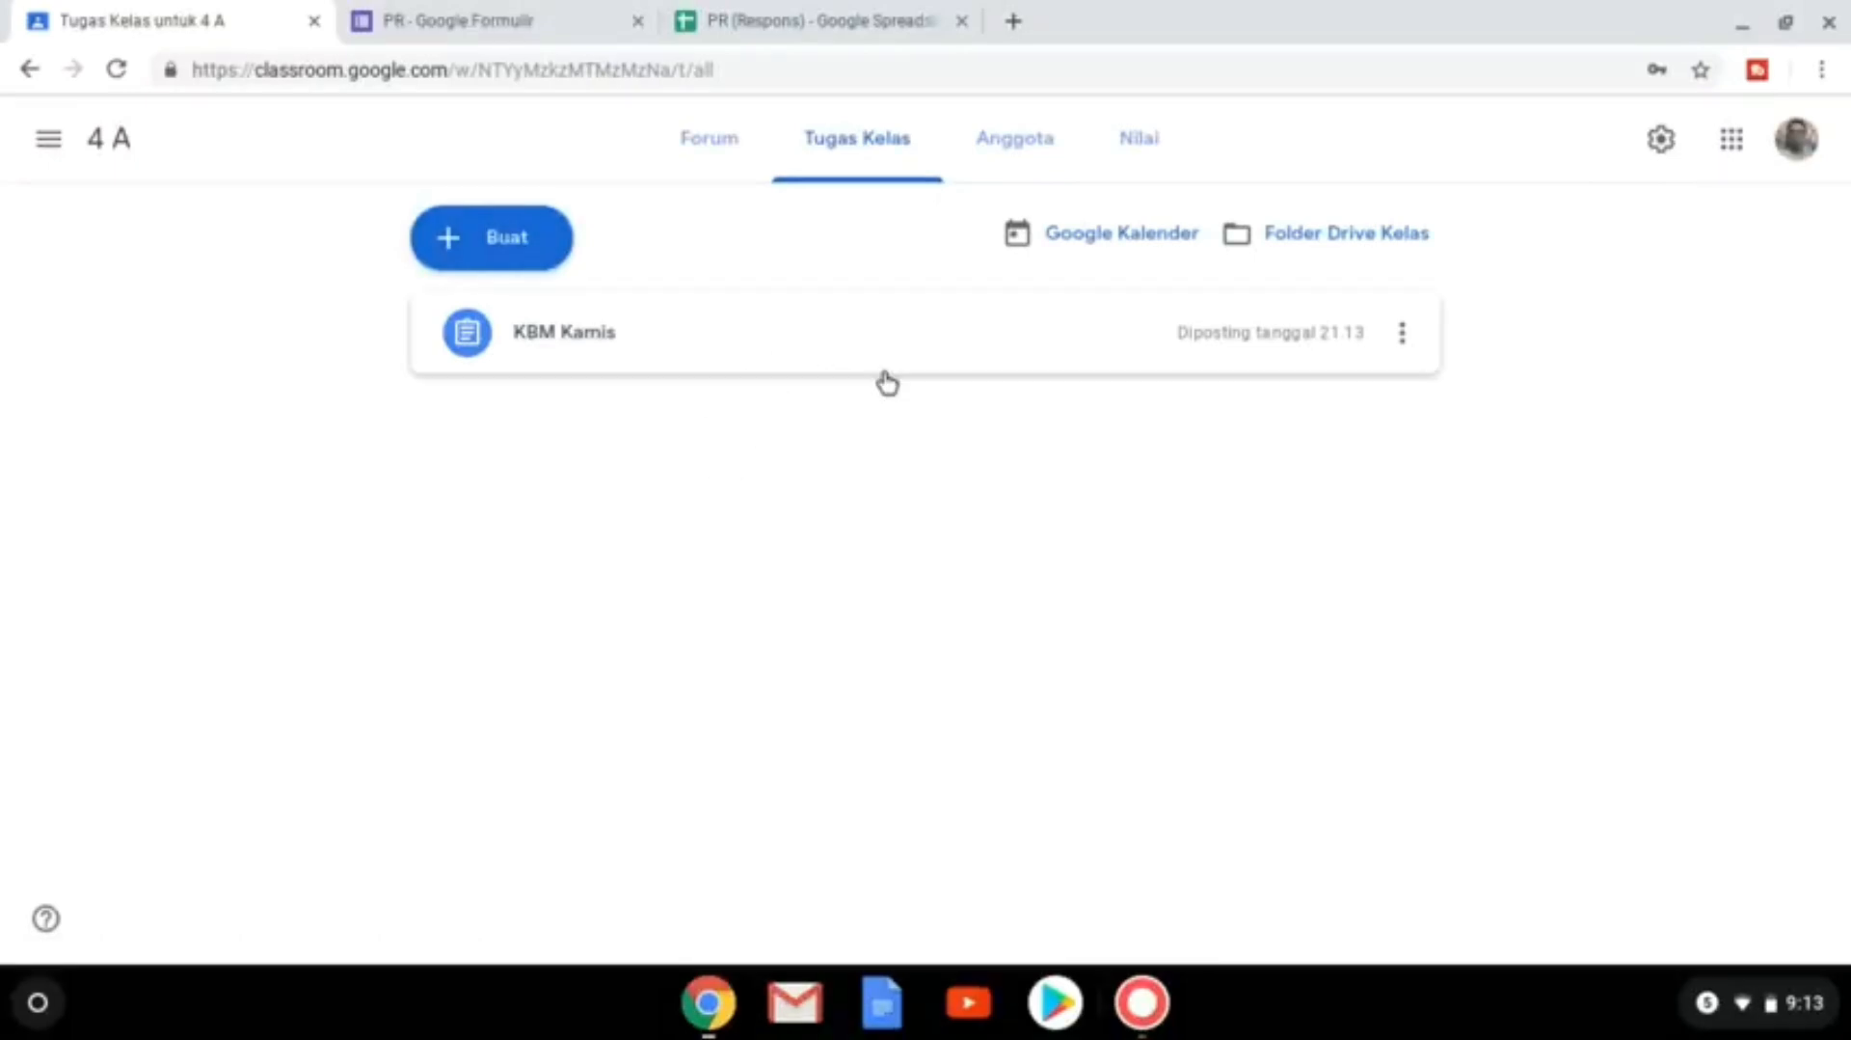
Open the PR (Respons) spreadsheet from the 4 A class Drive folder.
left_click(1329, 253)
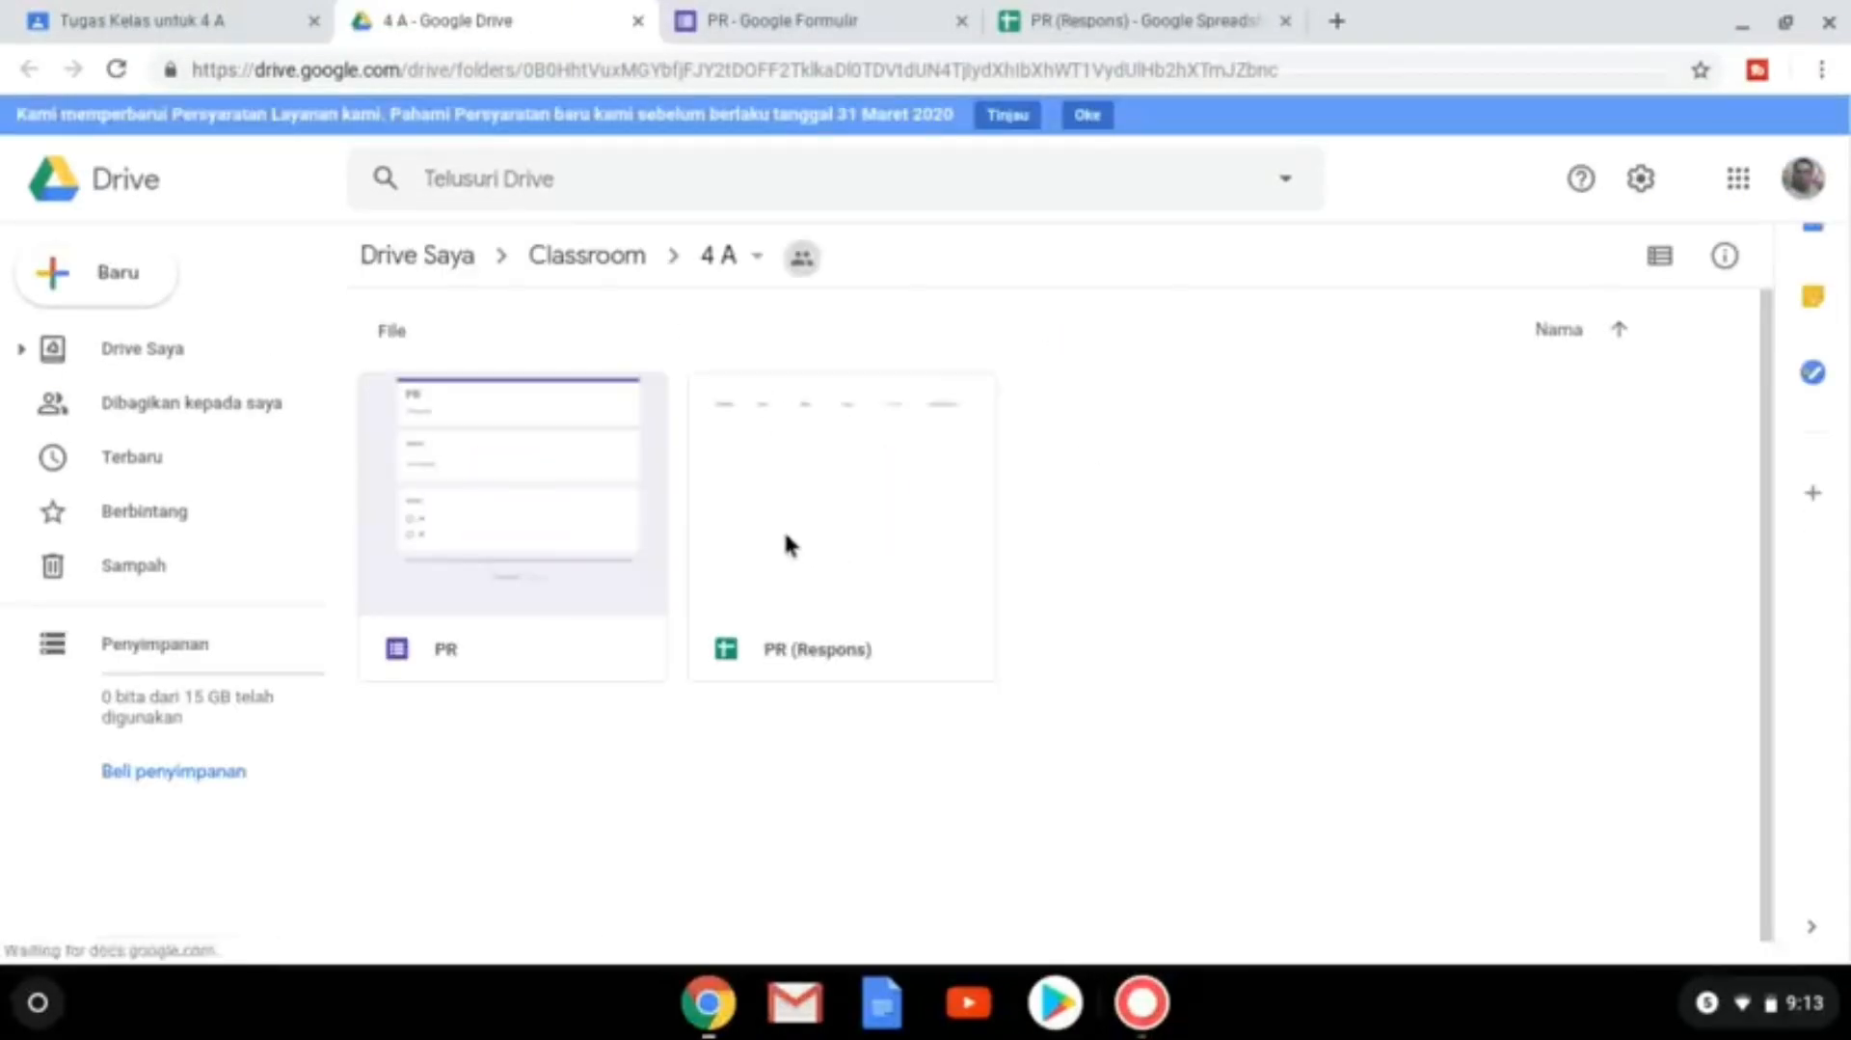
double_click(861, 518)
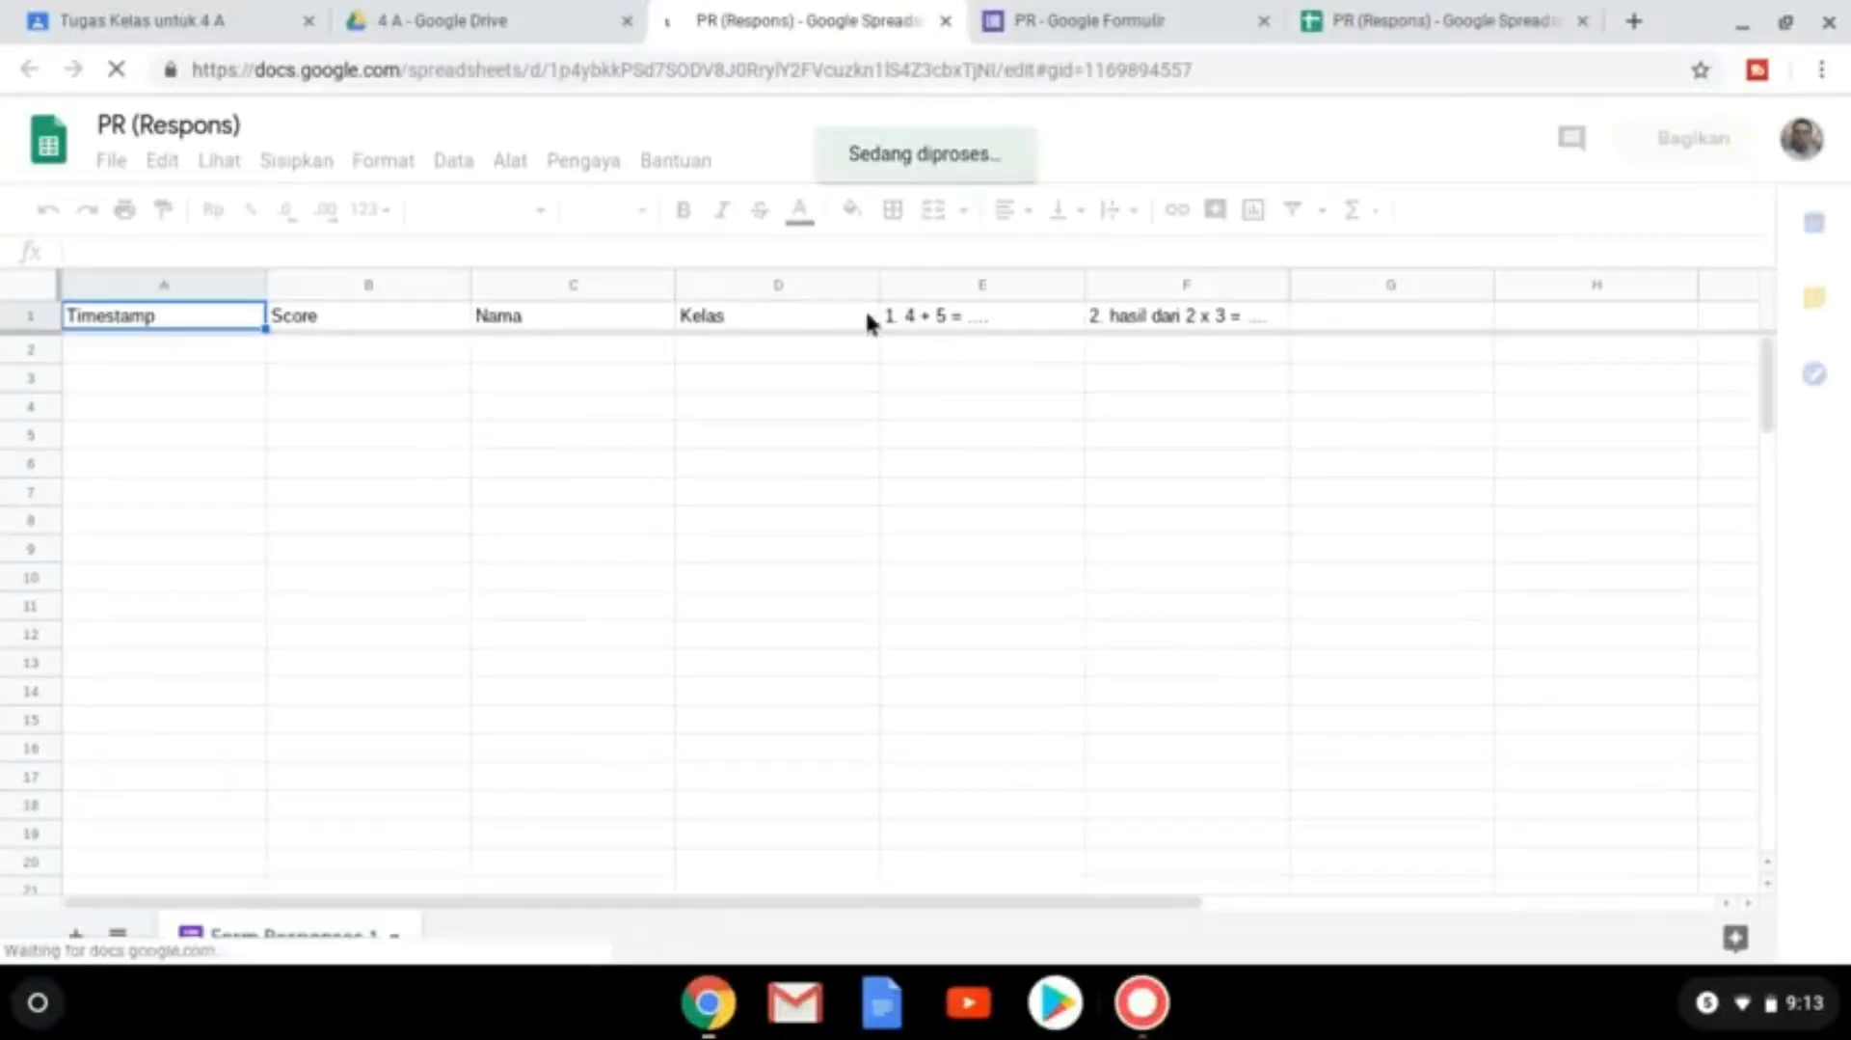
Return to the 4 A Tugas Kelas page showing KBM Kamis posted at 21.13.
left_click(220, 20)
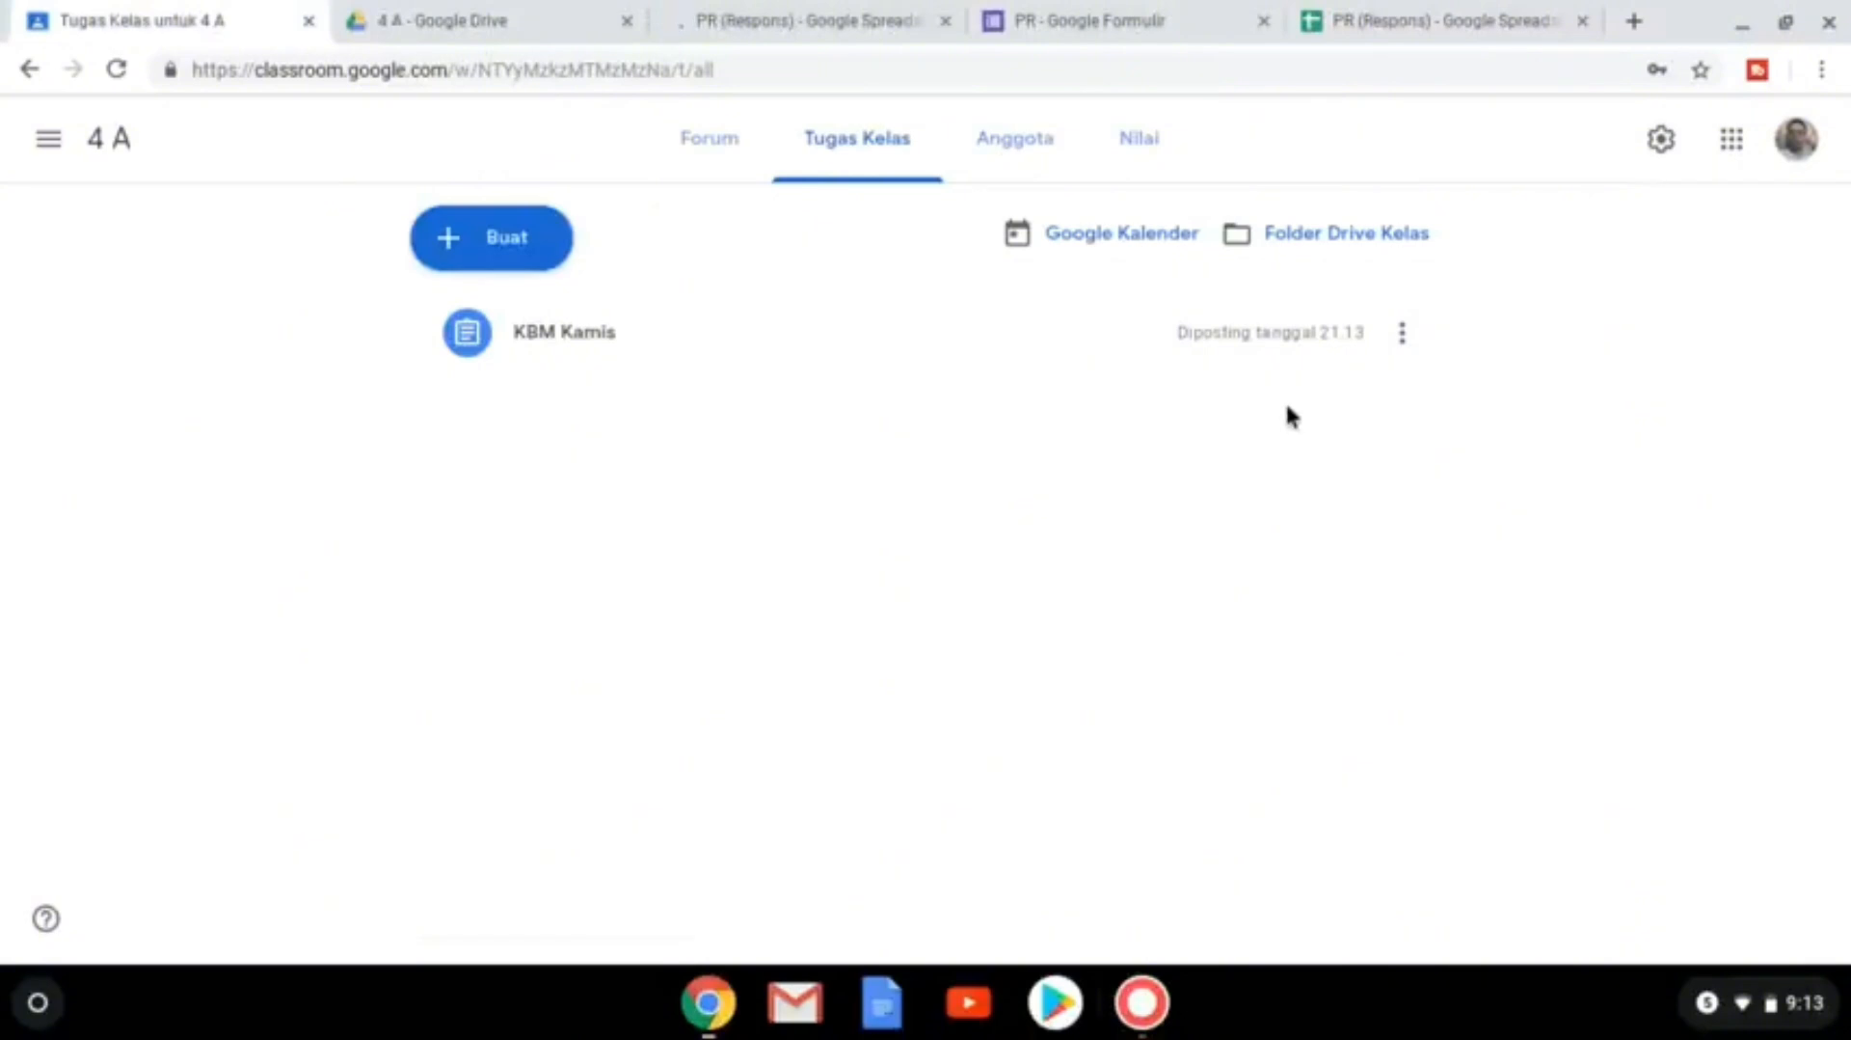